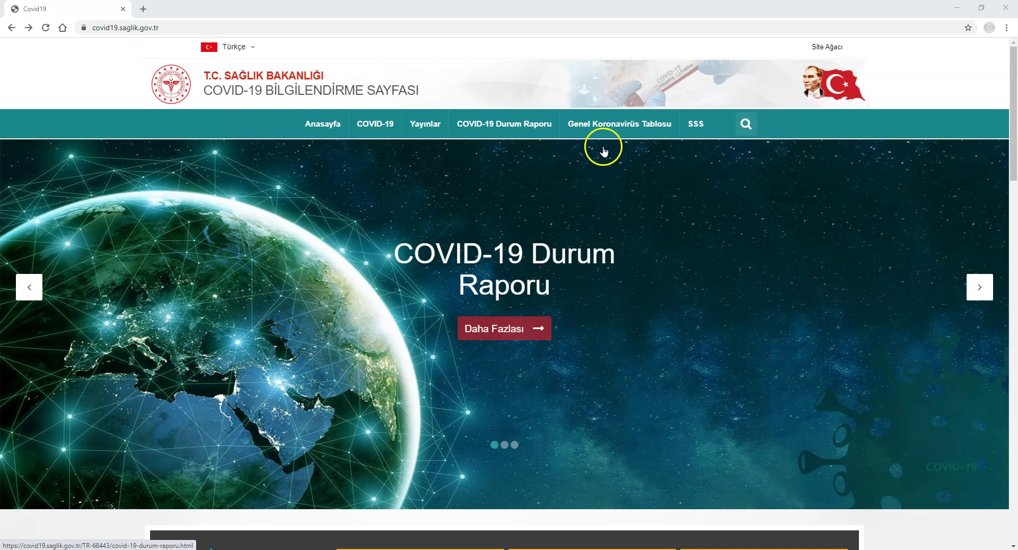
- Go to the Genel Koronavirüs Tablosu page and scroll through its daily COVID-19 figures
click(636, 132)
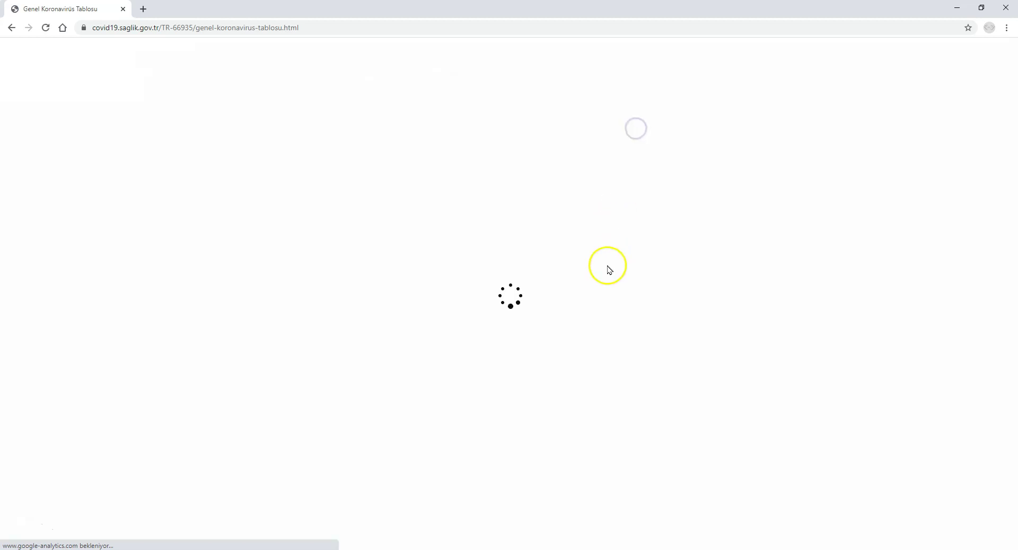
scroll(426, 318, down, 9)
scroll(440, 371, down, 5)
scroll(466, 392, down, 10)
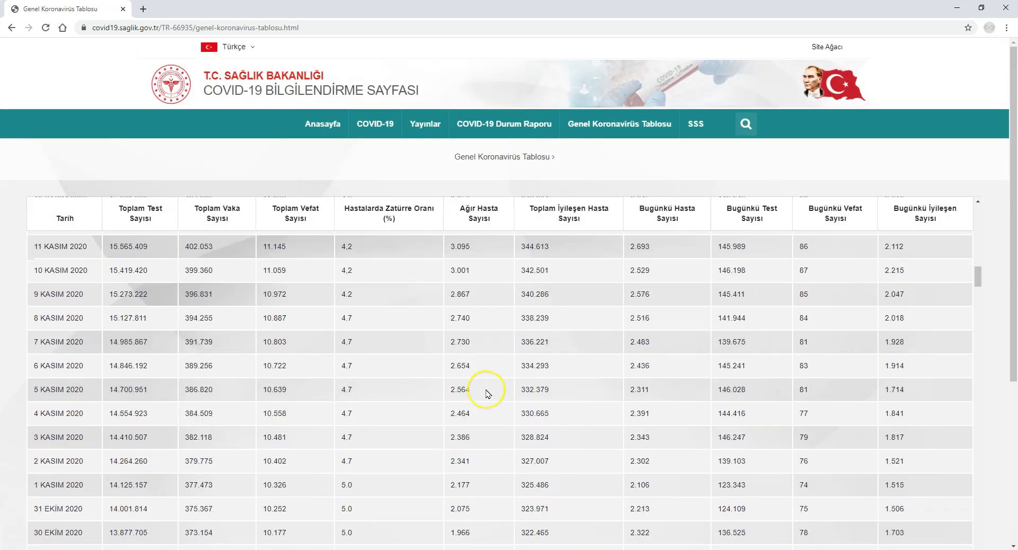
scroll(488, 393, up, 15)
scroll(488, 393, up, 8)
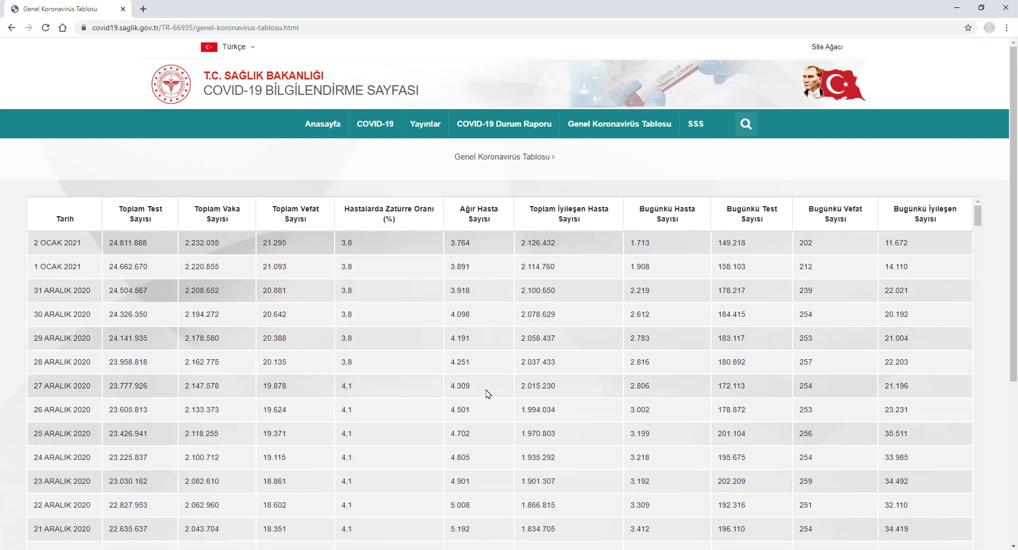
- Make a first selection from the Tarih header, then clear the partial selection
mouse_move(59, 219)
mouse_down()
mouse_move(412, 268)
mouse_move(783, 400)
mouse_up()
click(779, 398)
click(487, 361)
click(412, 347)
- Select the table from the Tarih header down to the 25 ARALIK 2020 row and copy it
scroll(414, 349, down, 2)
scroll(414, 349, down, 5)
scroll(414, 350, down, 3)
scroll(414, 350, down, 3)
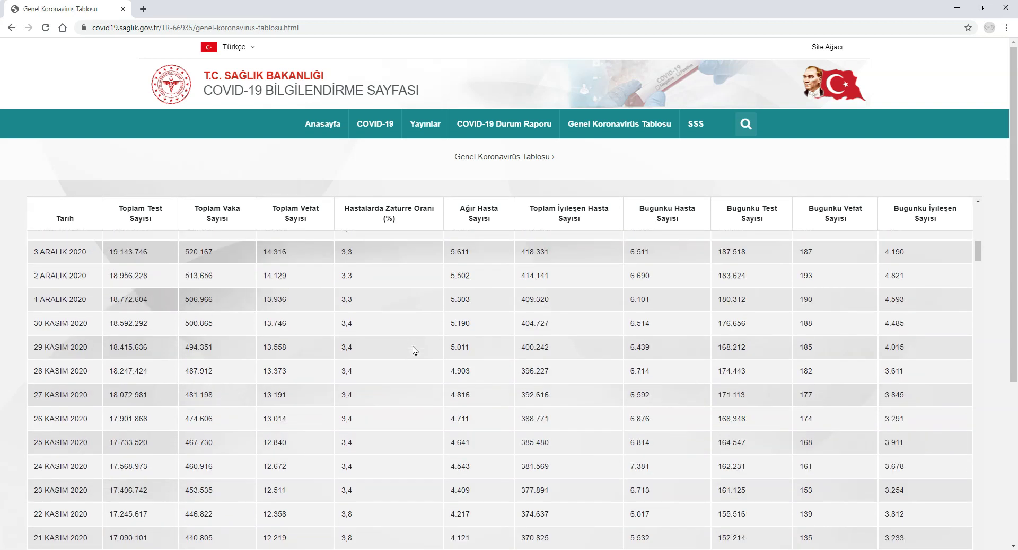
scroll(414, 349, down, 3)
scroll(413, 348, down, 3)
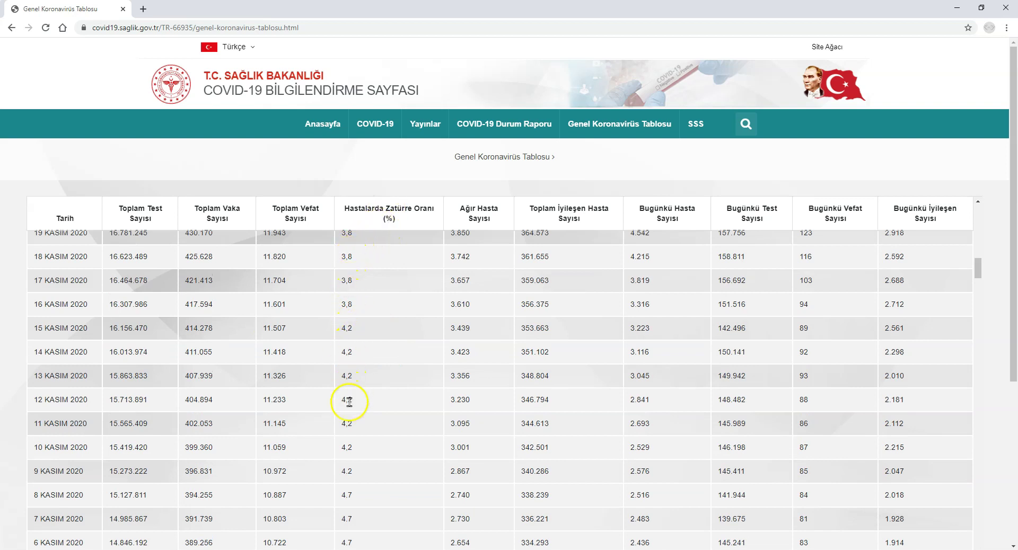
scroll(356, 467, down, 3)
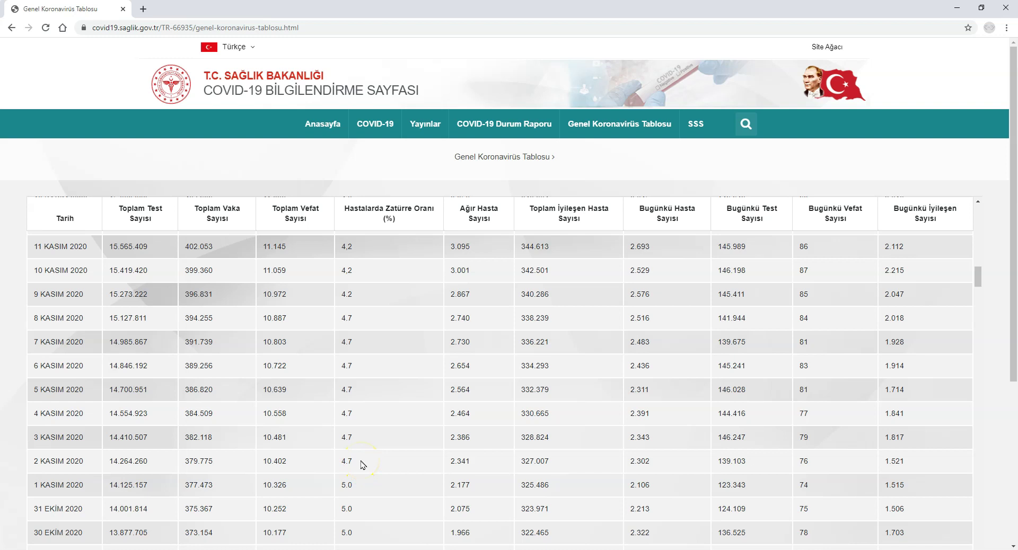
scroll(364, 450, up, 4)
scroll(379, 435, up, 10)
scroll(398, 427, up, 8)
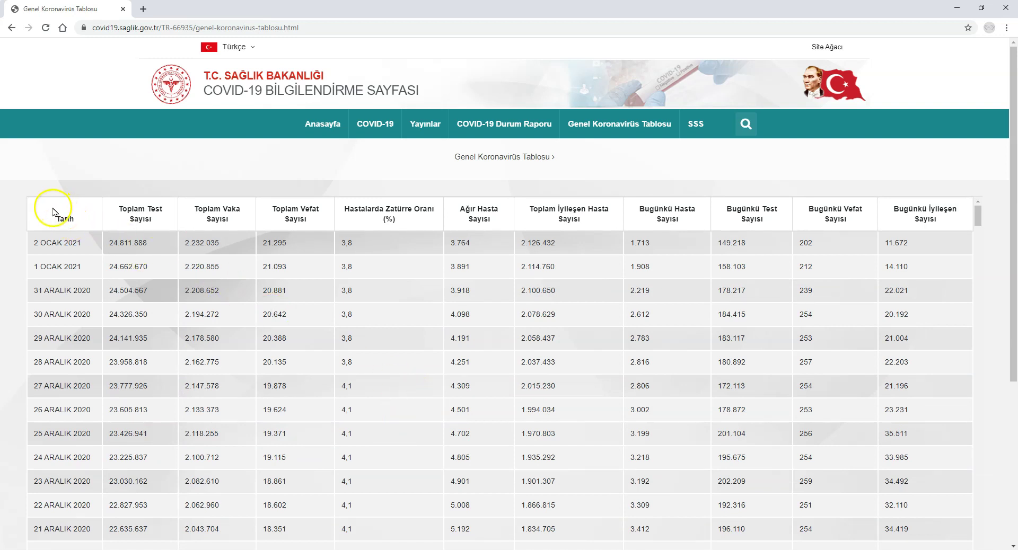
drag(53, 212, 939, 445)
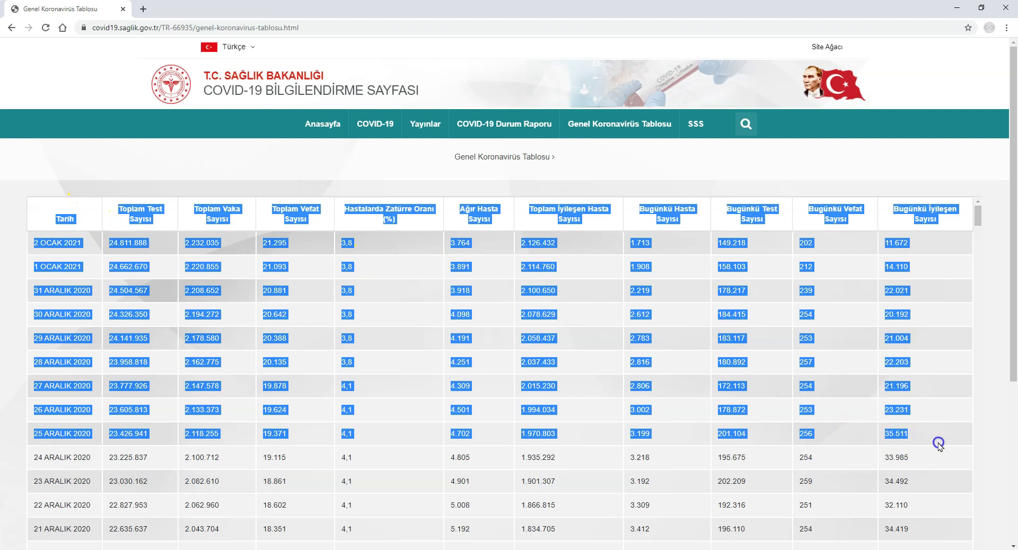
right_click(538, 310)
- Paste the copied table into cell A1 of Sayfa1 with Kaynak Biçimlendirmesini Koru
click(585, 320)
key(alt+Tab)
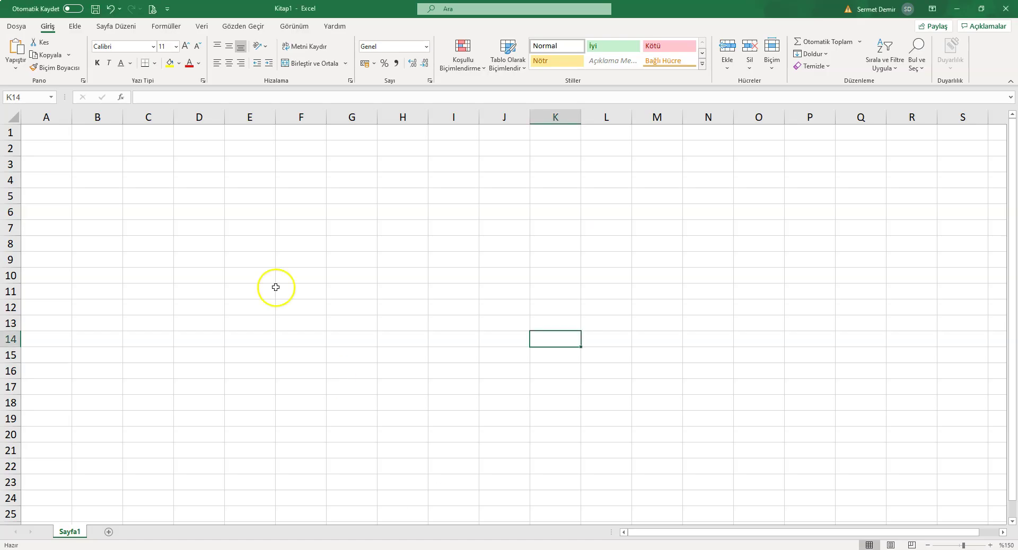
click(46, 132)
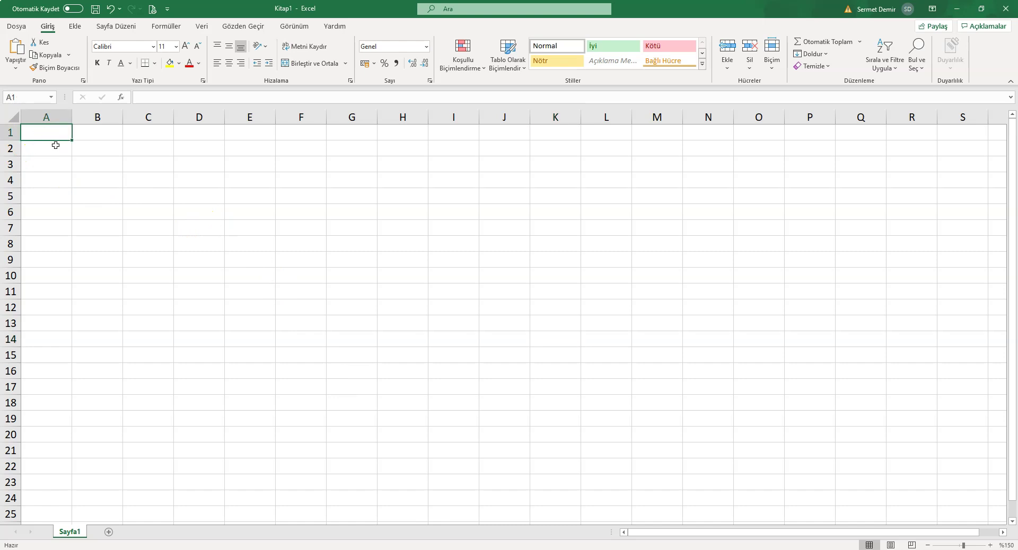
click(16, 67)
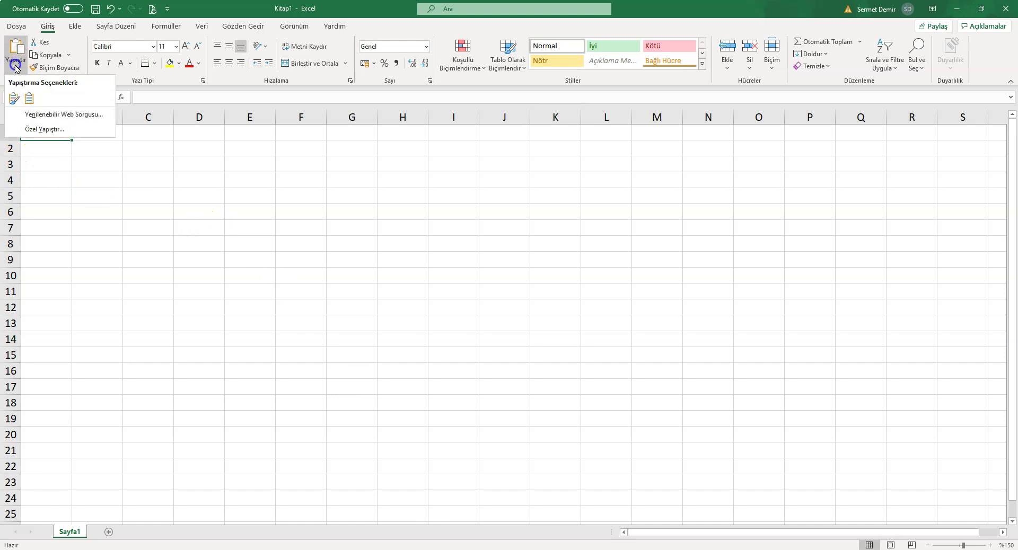
click(13, 98)
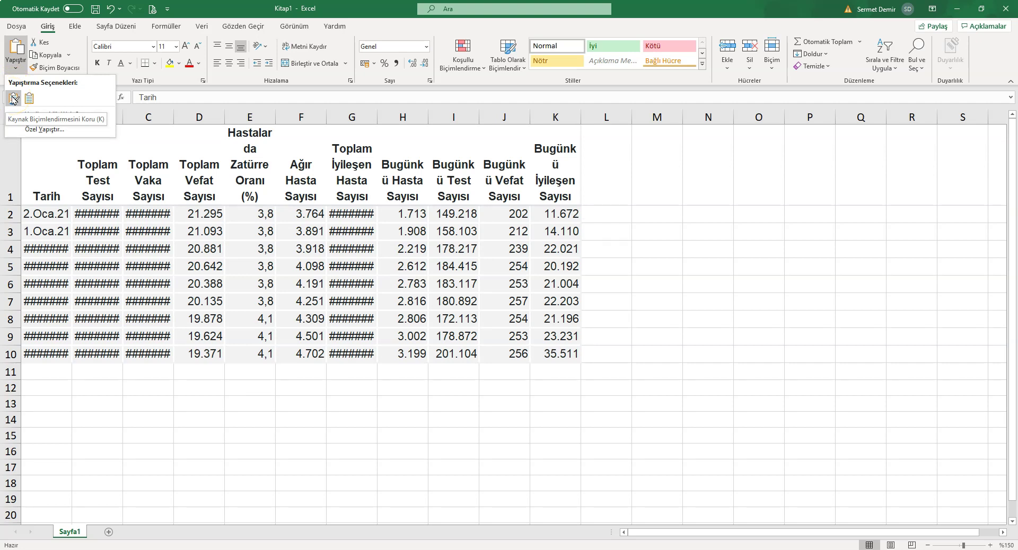
click(13, 98)
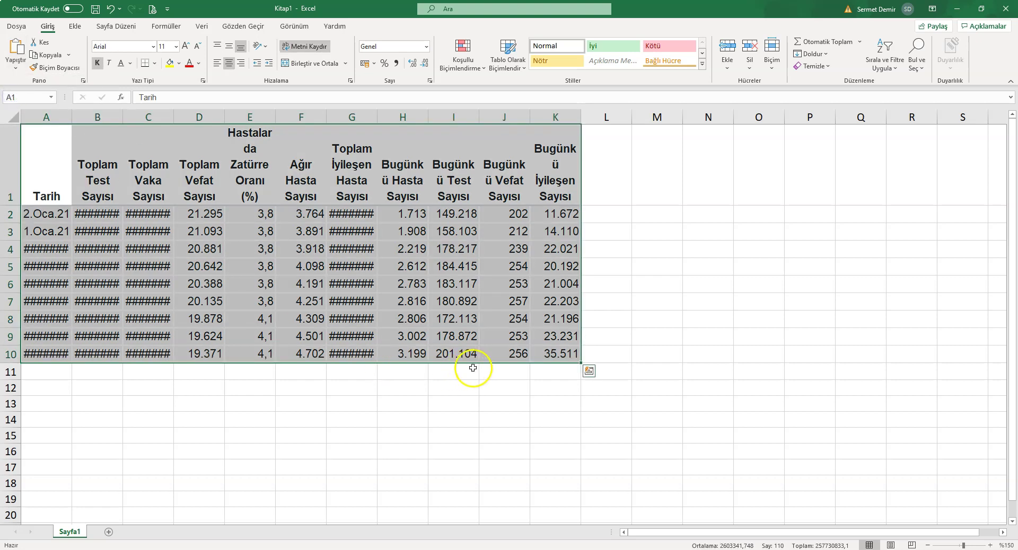
- Set columns A–K to width 14 and middle-align the header row text
click(783, 68)
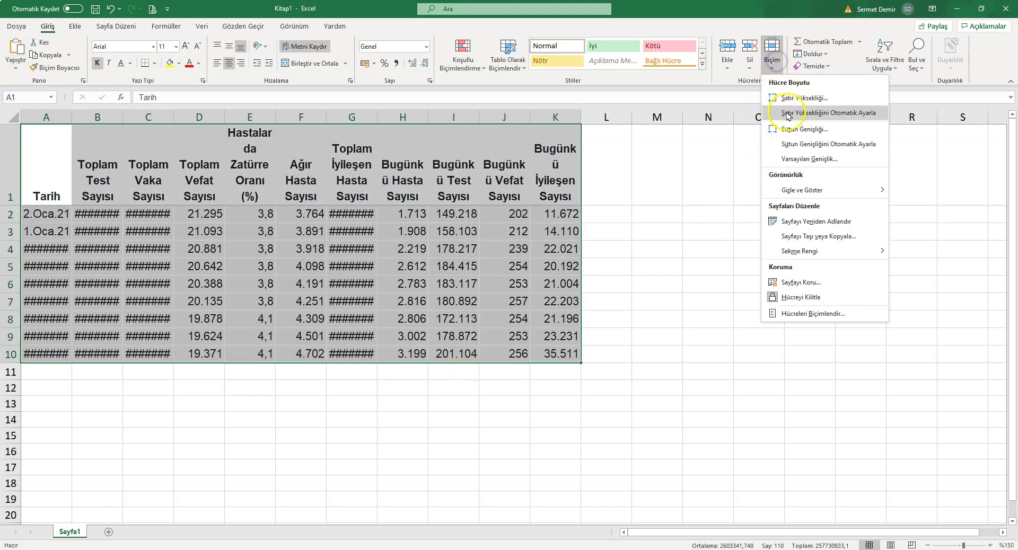
click(799, 134)
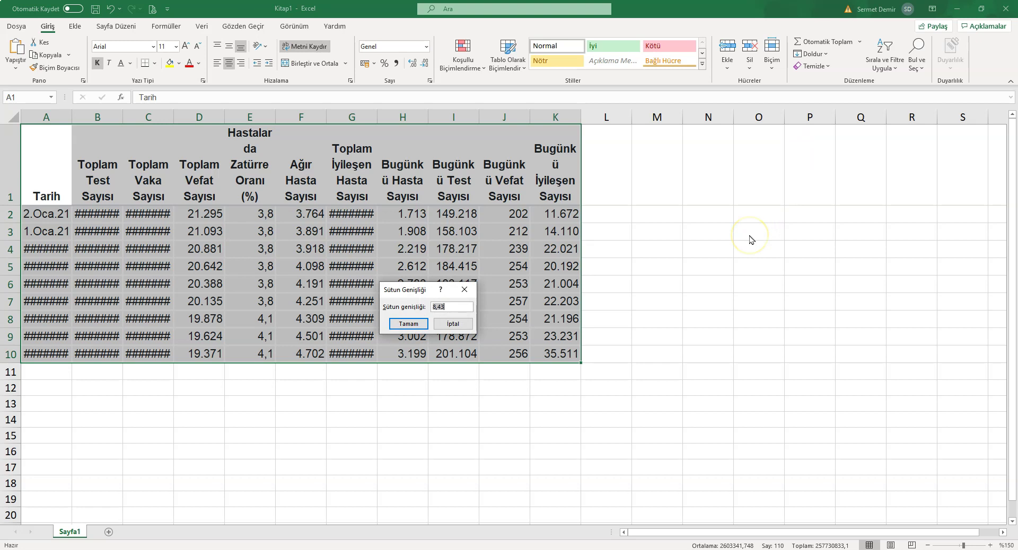
key(Return)
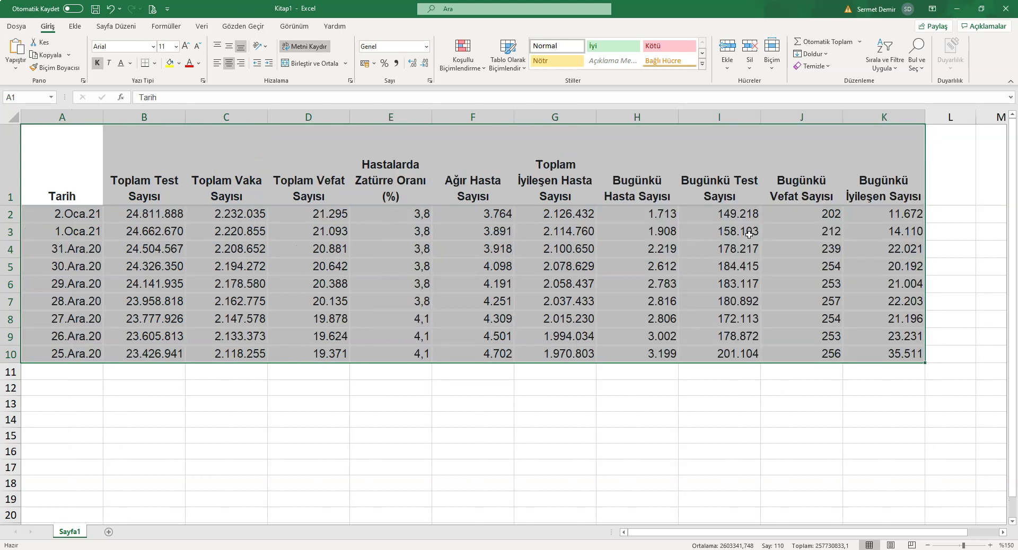
click(229, 49)
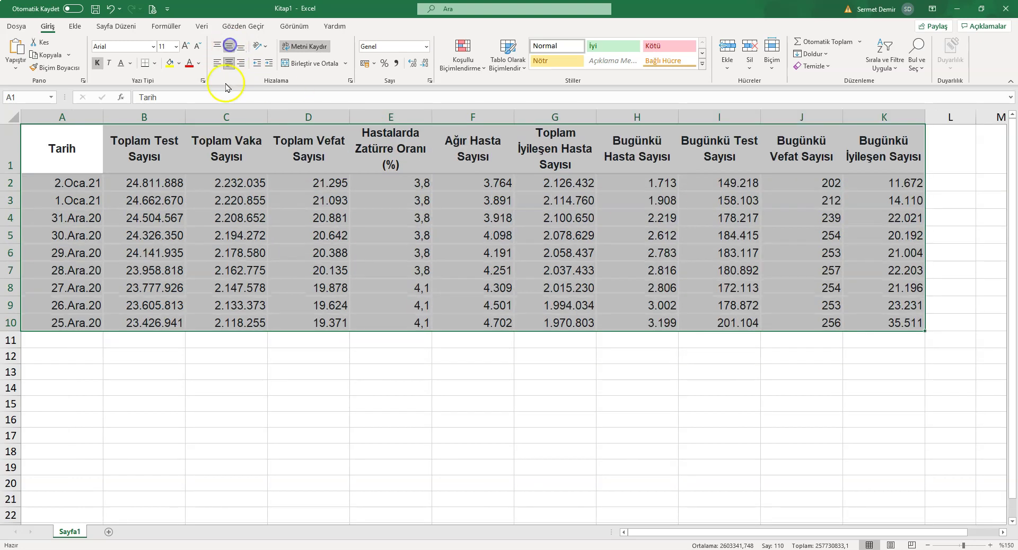
click(322, 404)
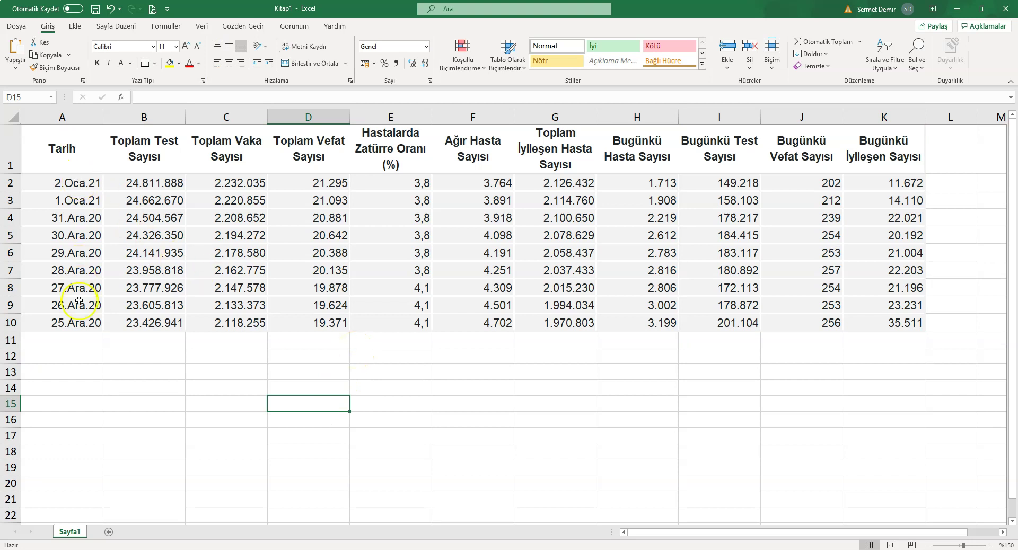
click(80, 187)
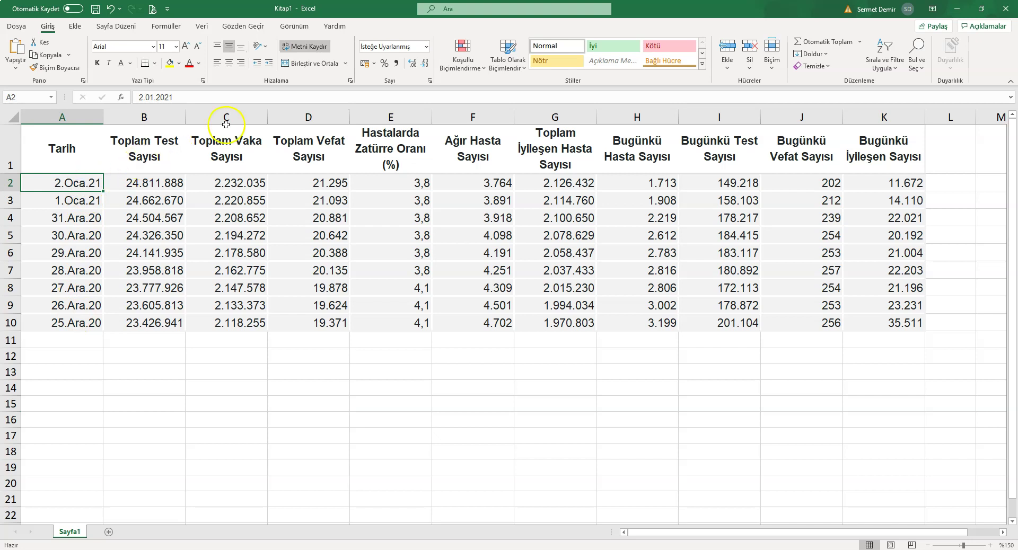
click(427, 47)
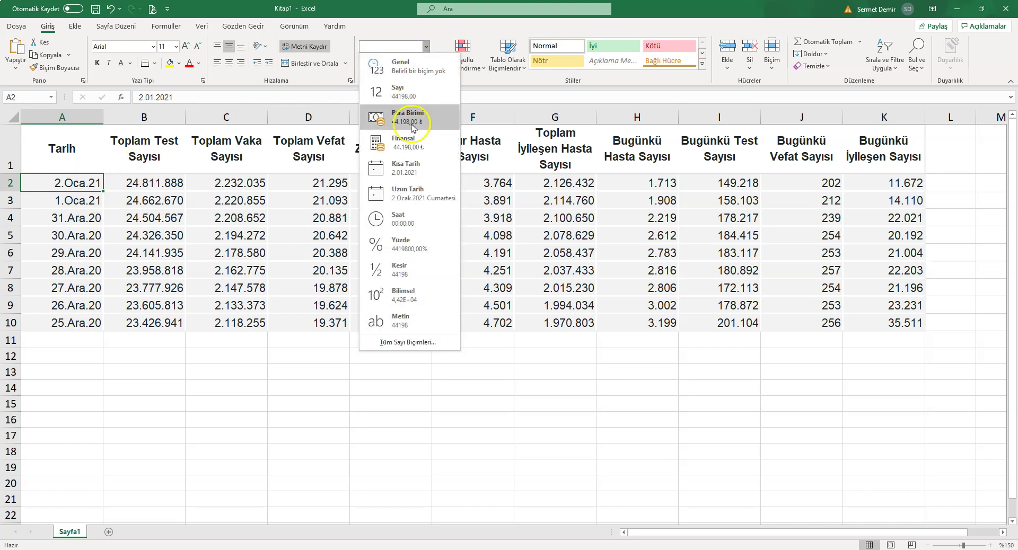
click(407, 194)
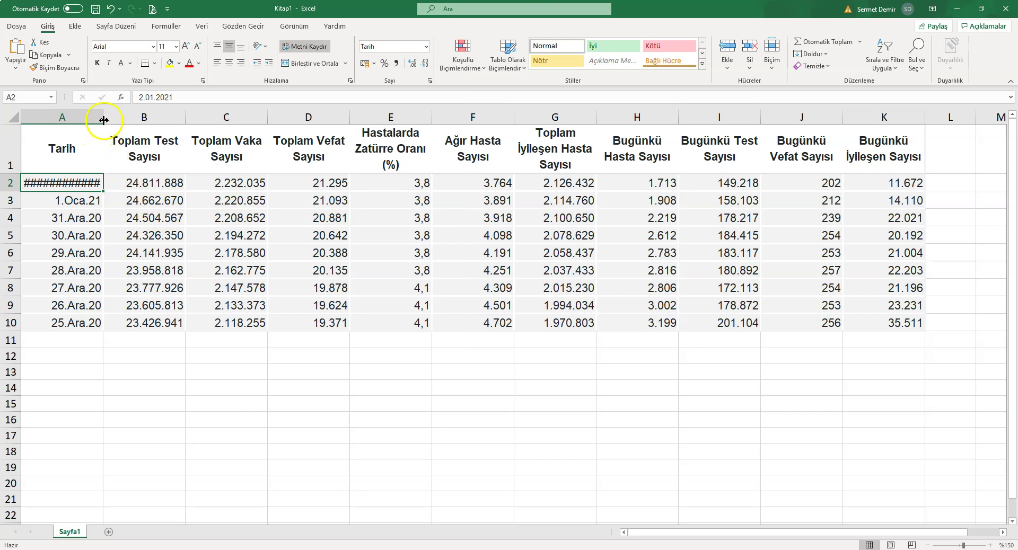
double_click(103, 117)
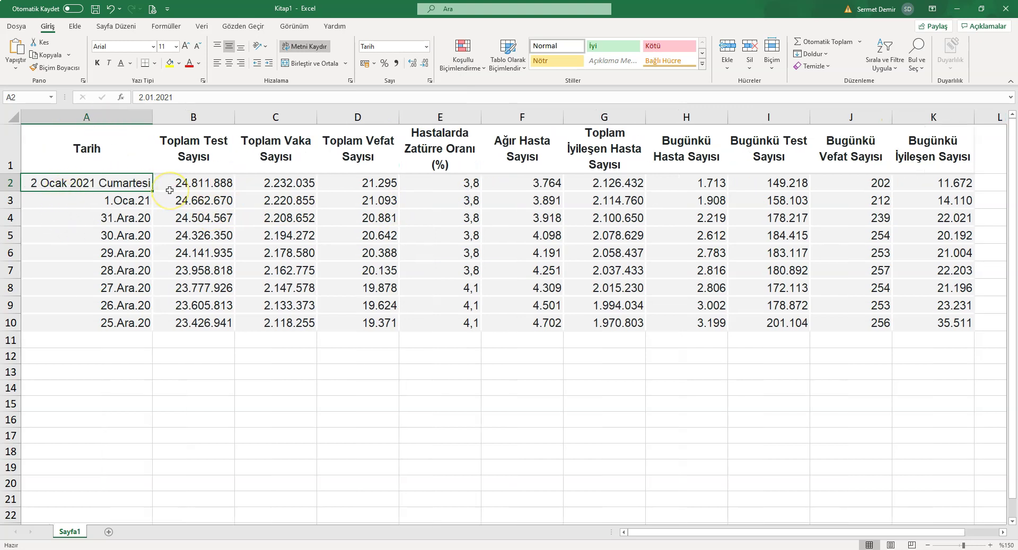
click(136, 179)
click(112, 15)
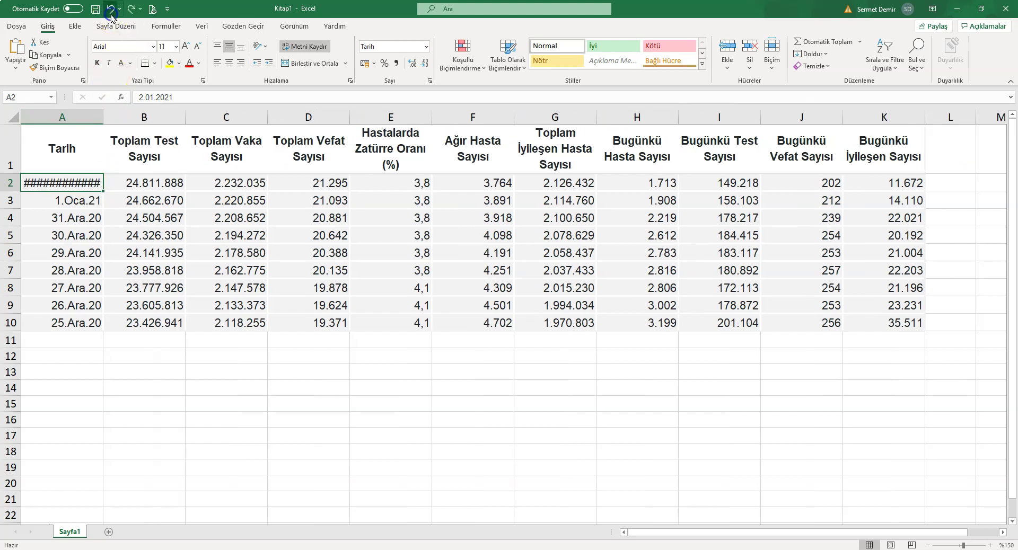
click(112, 15)
click(150, 183)
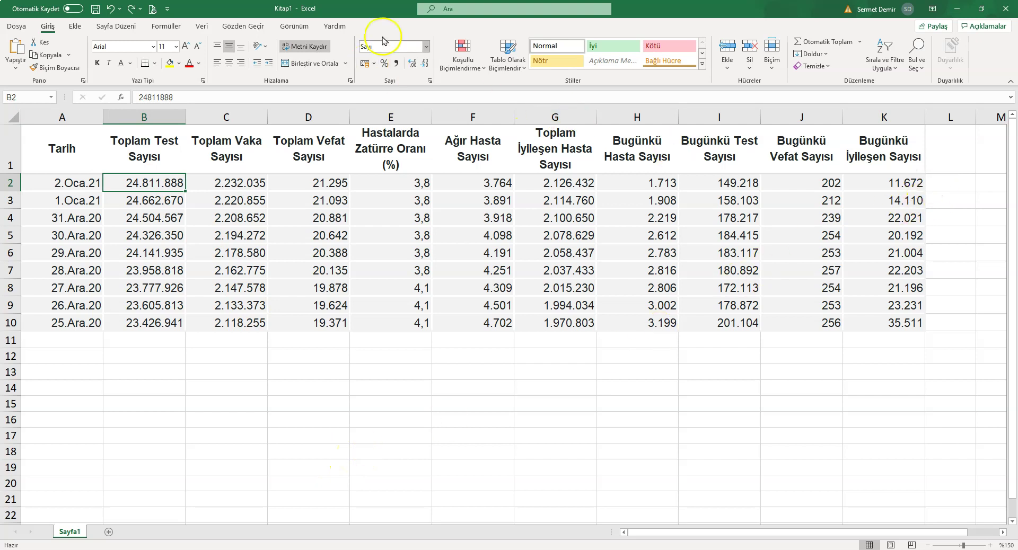
click(941, 182)
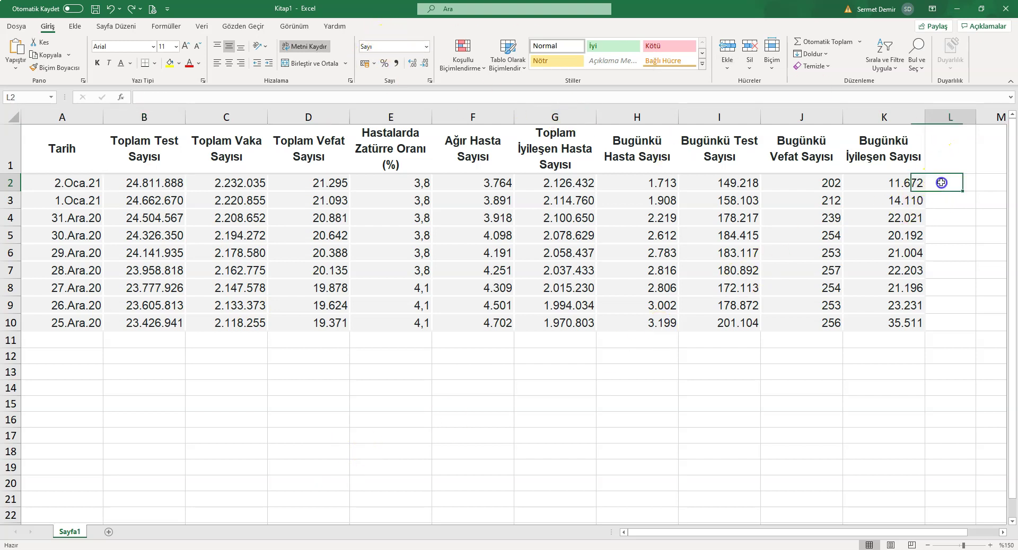
text(=)
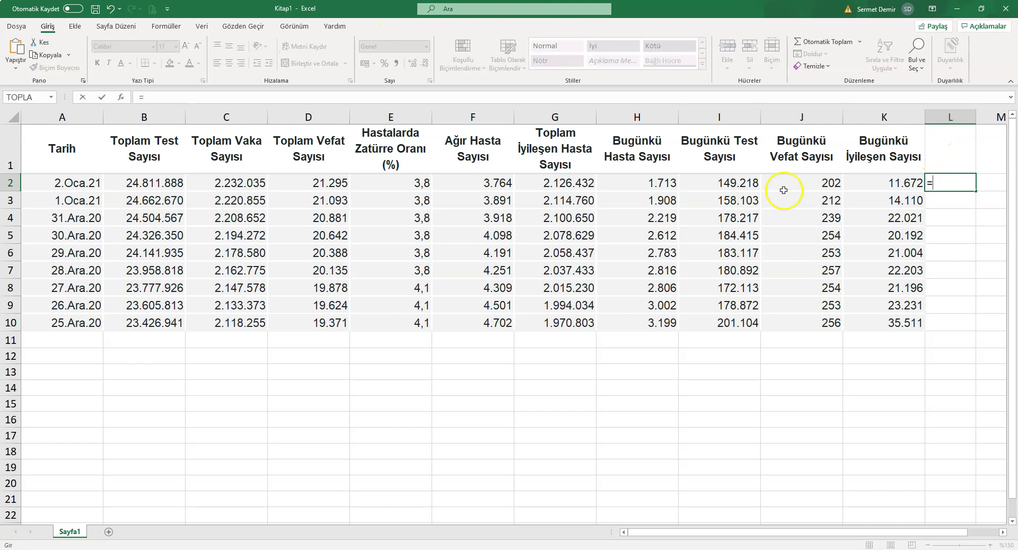
click(177, 182)
text(+2)
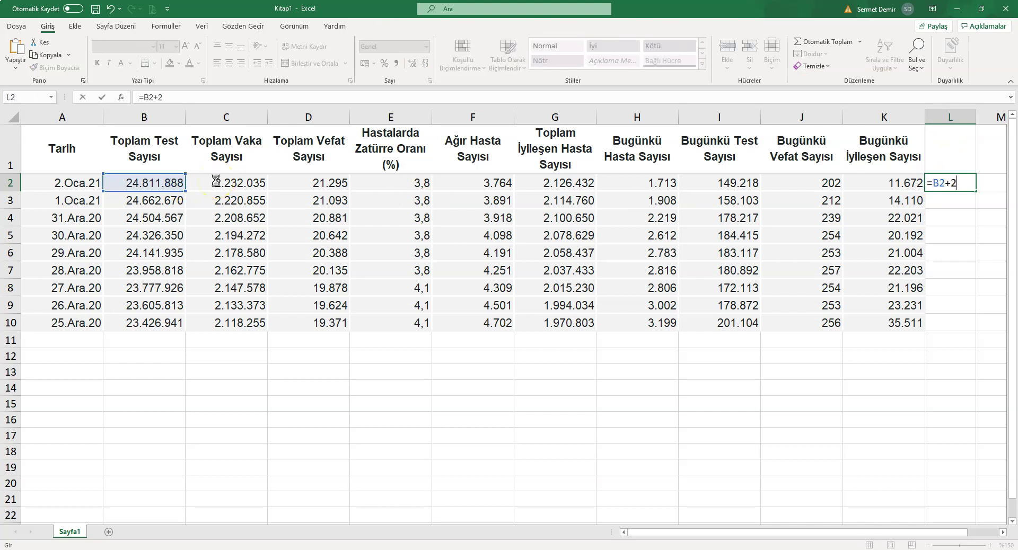
key(Return)
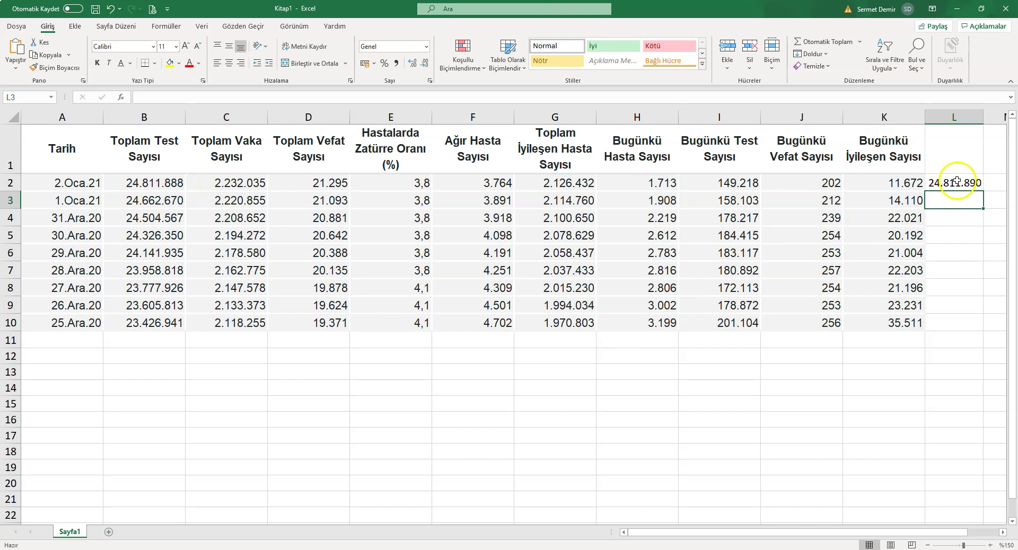
click(956, 181)
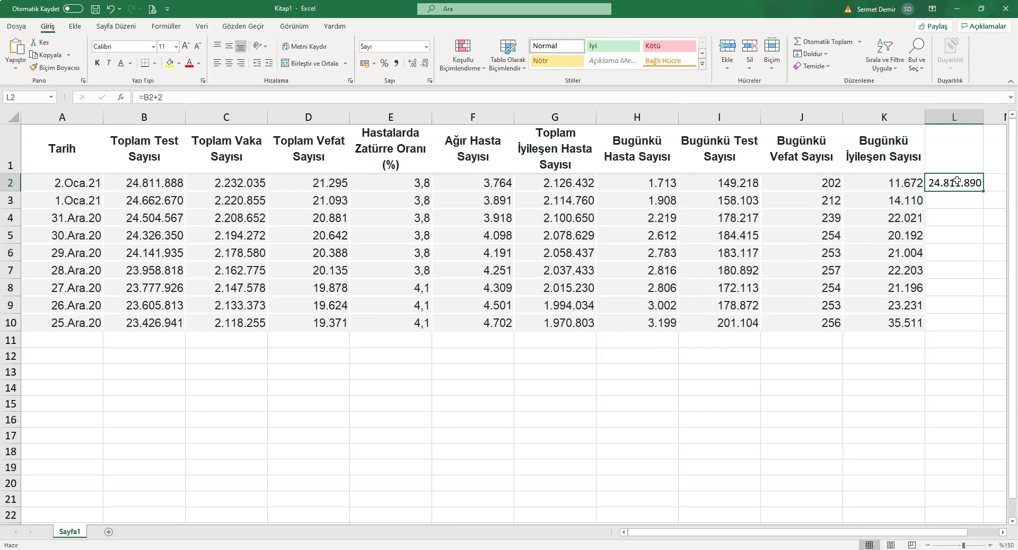
key(Delete)
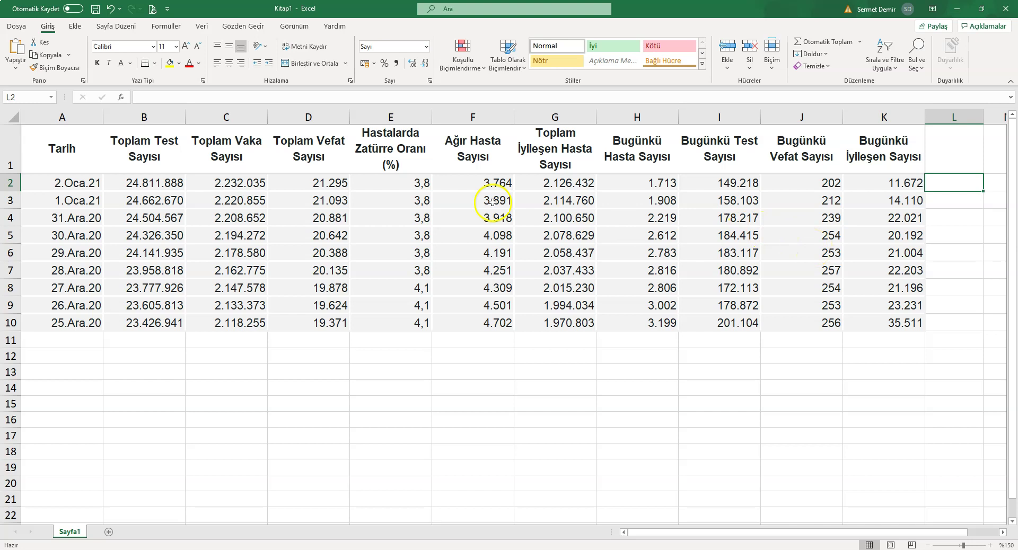
click(412, 186)
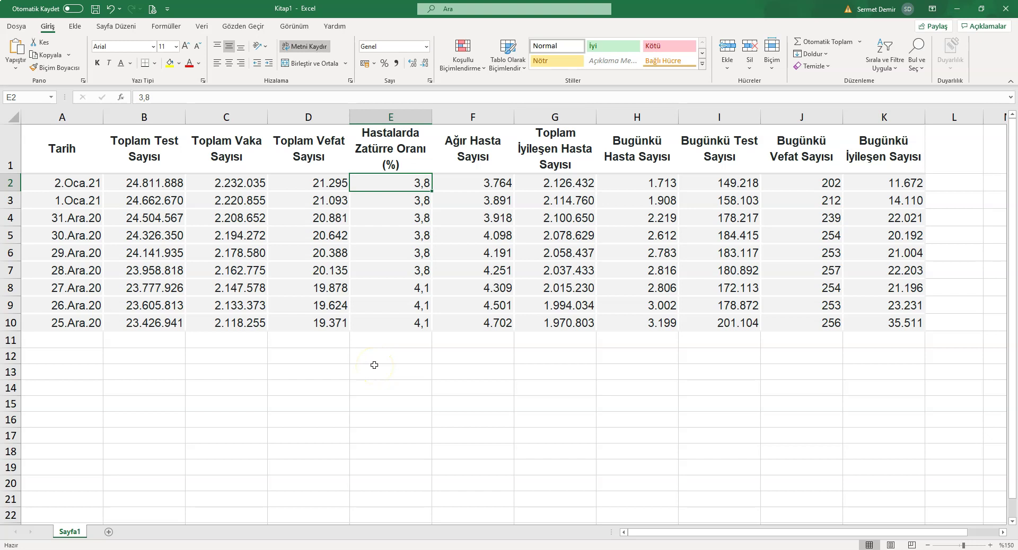
- Enter =E2+1 in L2 and show the result as 4,8 with one decimal
click(952, 182)
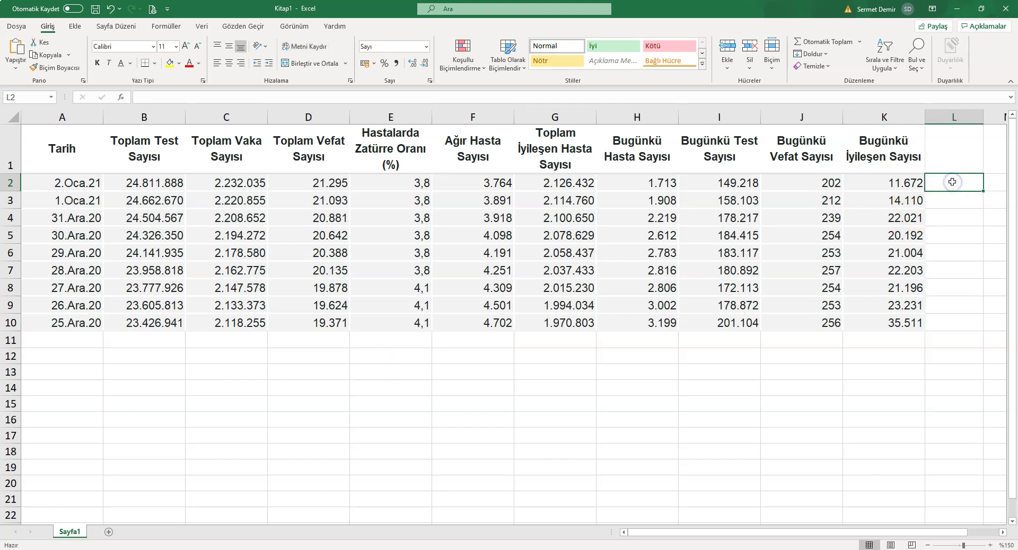
text(=)
click(413, 182)
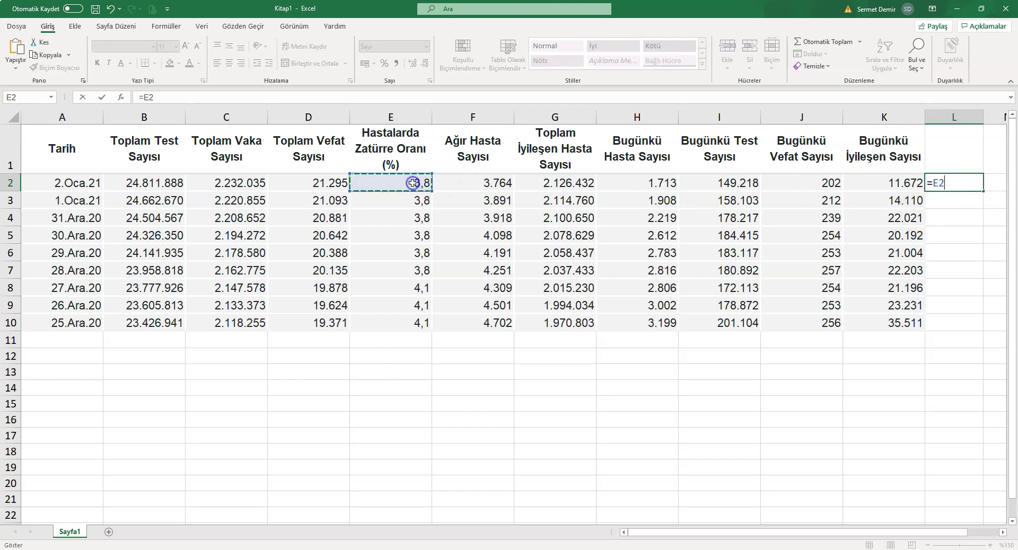
key(Return)
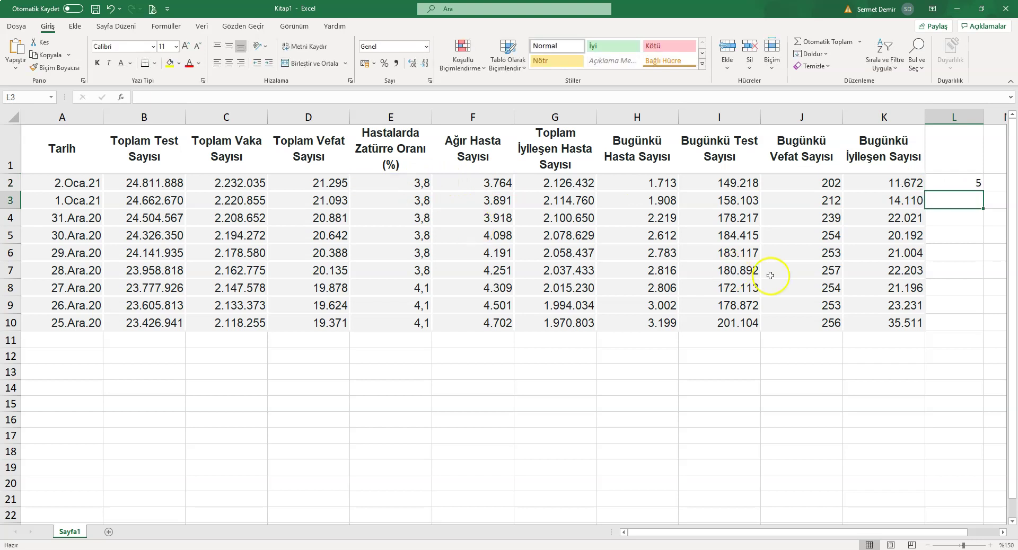
click(969, 183)
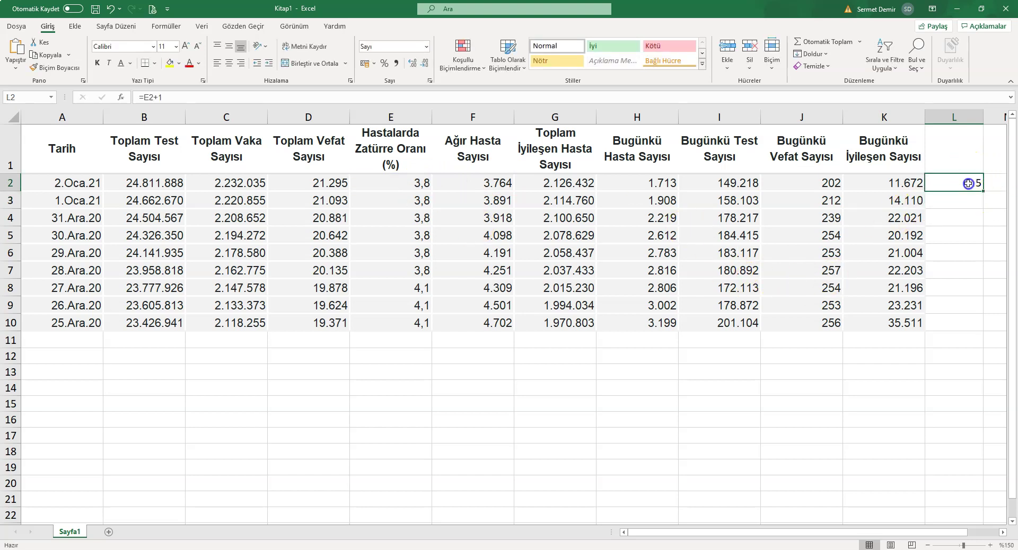
click(413, 63)
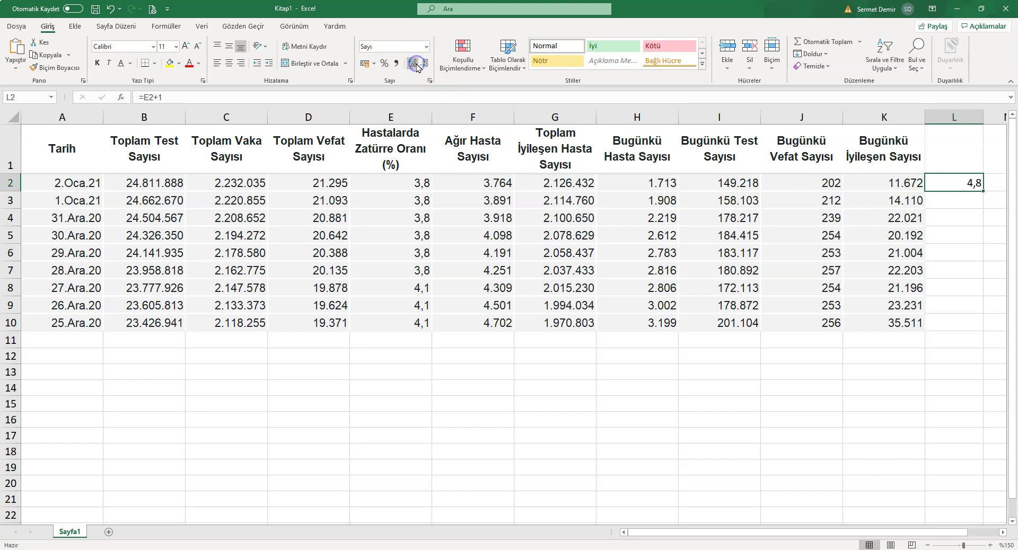
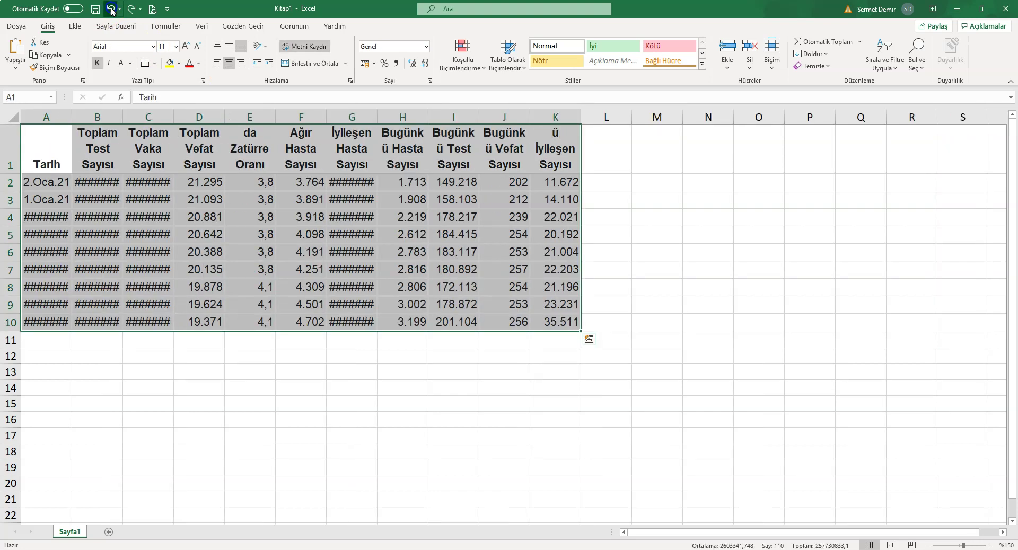
click(111, 9)
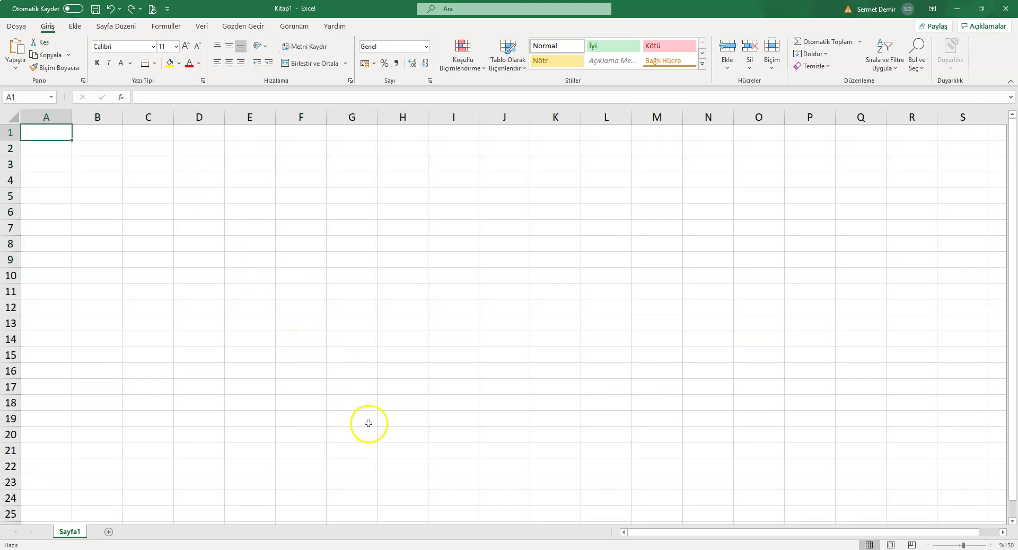
- Undo the pasted table in Excel and return to the ministry's COVID table in Chrome
key(alt+Tab)
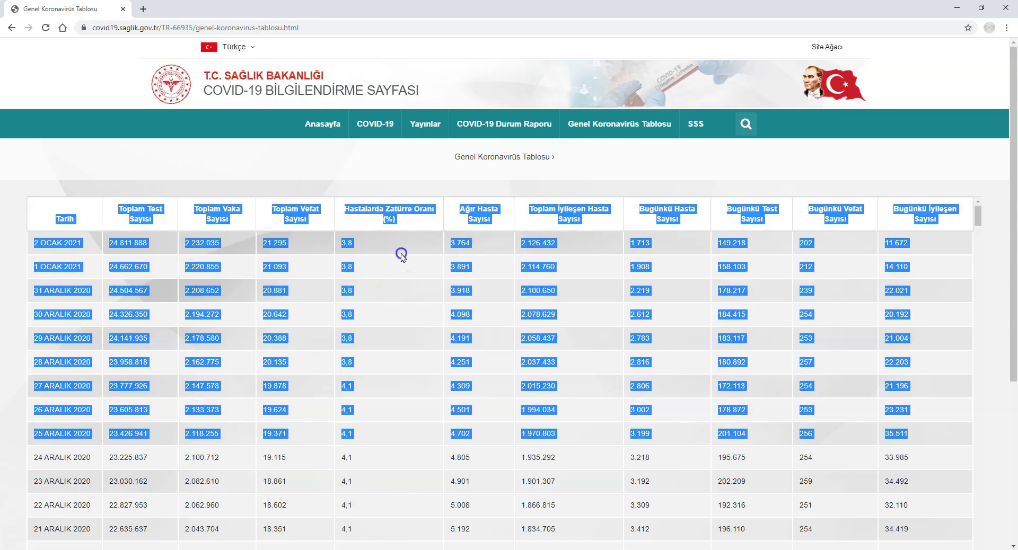
- Select the COVID table from the Tarih header down to the 29 TEMMUZ 2020 row and copy it
click(398, 252)
drag(50, 207, 827, 391)
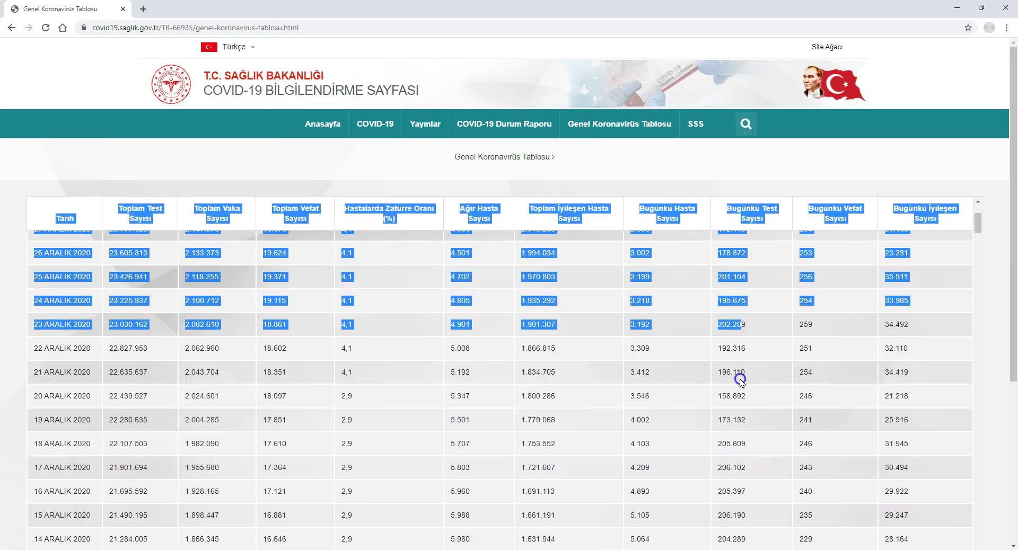
scroll(736, 371, down, 15)
scroll(827, 391, down, 20)
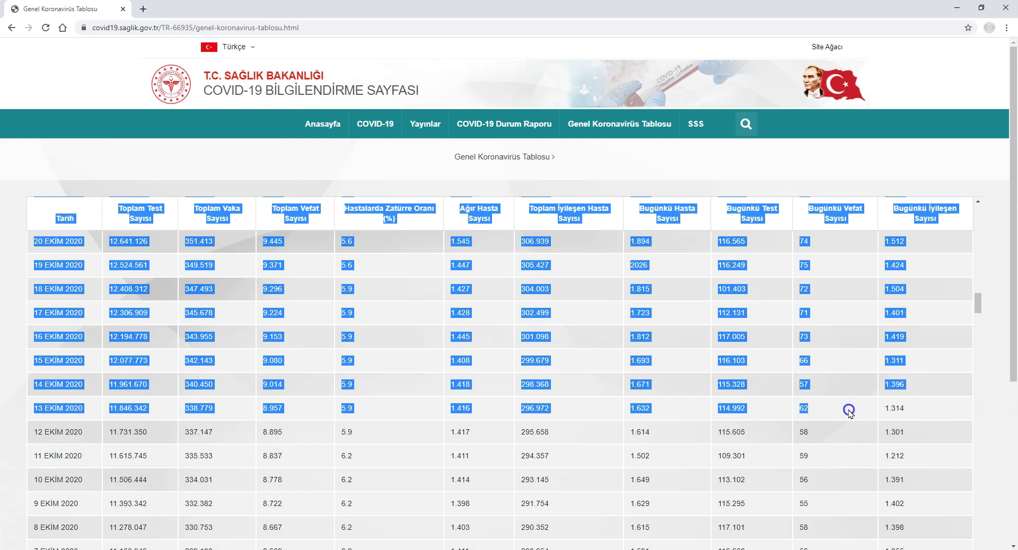
mouse_move(827, 391)
mouse_down()
mouse_move(886, 403)
mouse_move(911, 436)
mouse_up()
scroll(874, 405, down, 15)
scroll(886, 404, down, 3)
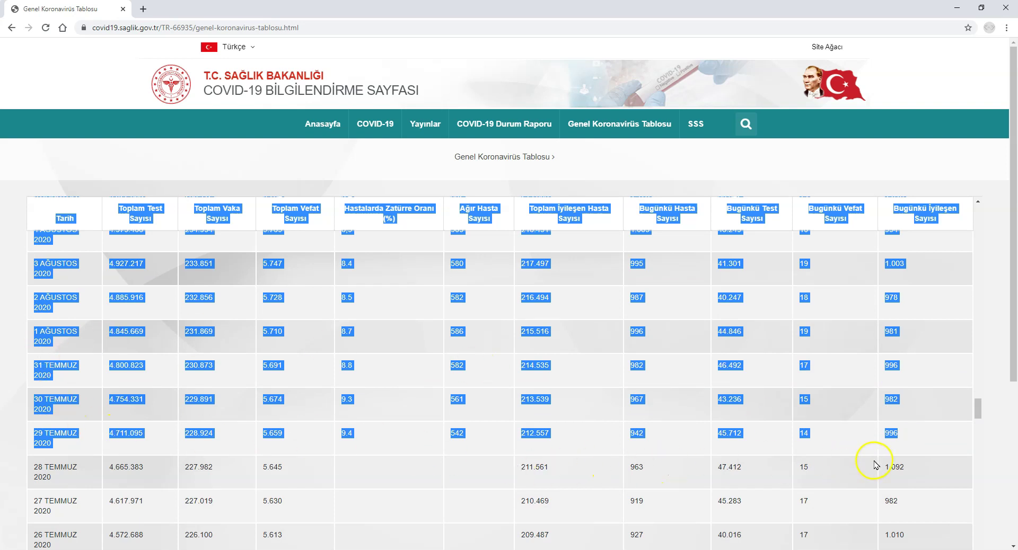
right_click(540, 333)
click(581, 343)
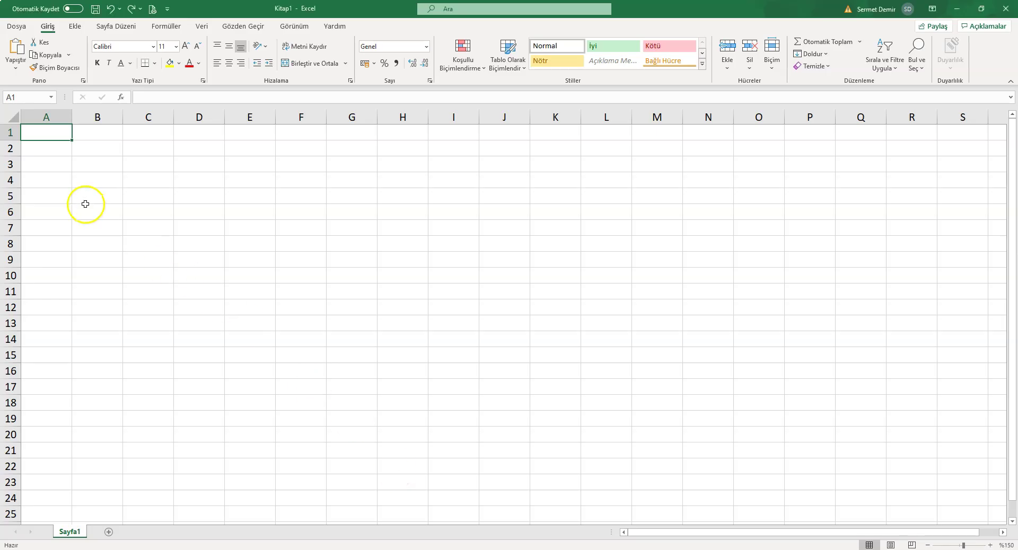
- Paste the COVID table keeping source formatting and widen its columns so every value displays
click(13, 64)
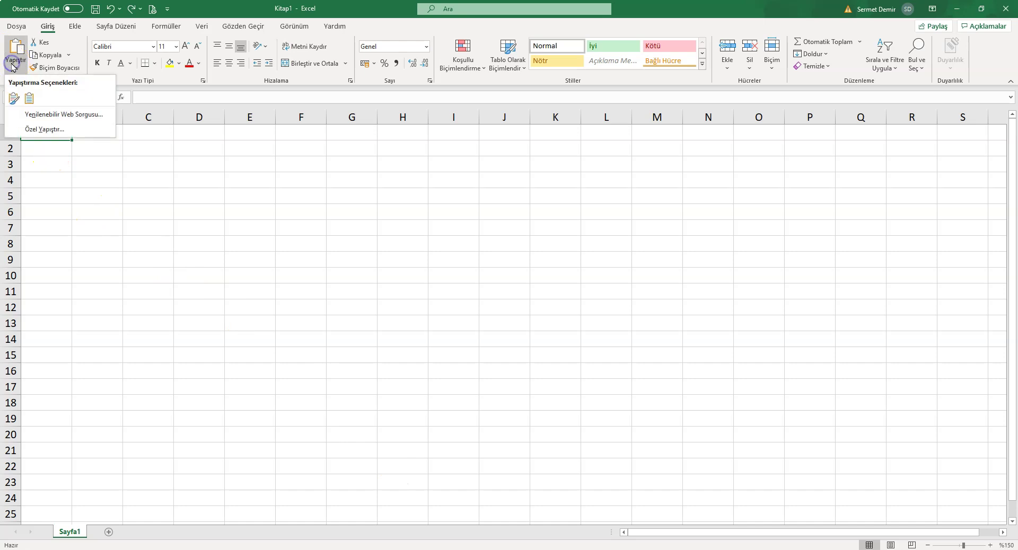
click(14, 97)
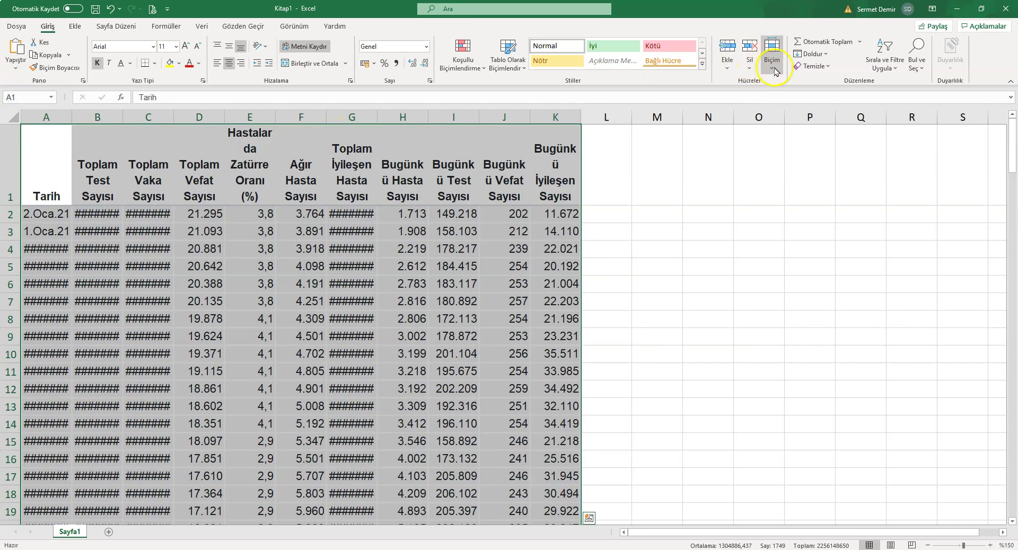
click(771, 63)
click(802, 137)
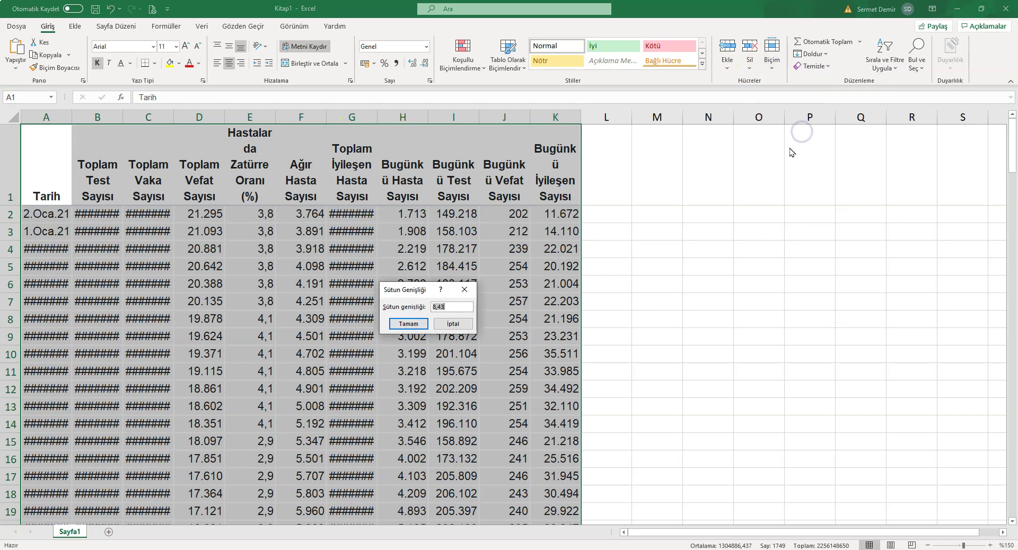
key(Return)
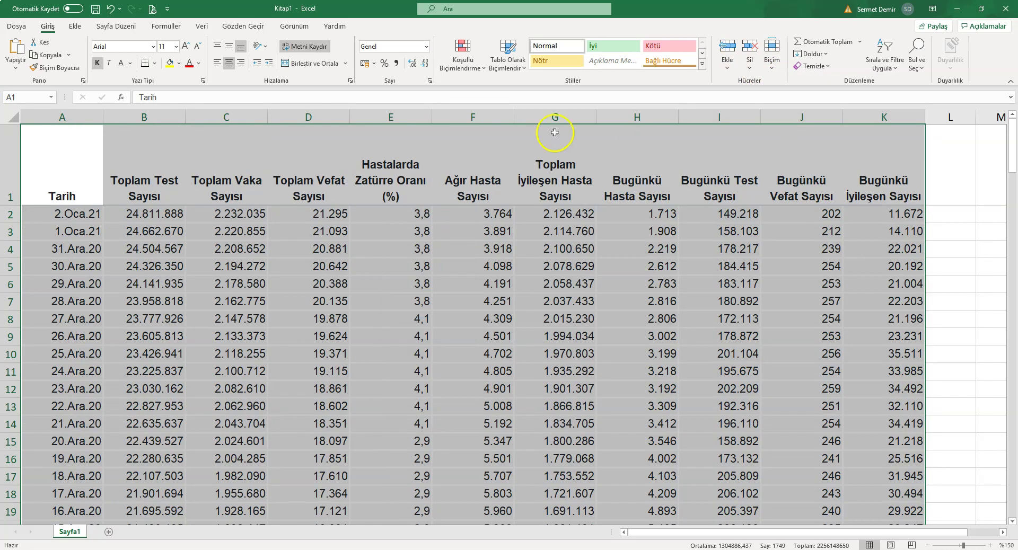
- Middle-align the header row, then select columns A–K to adjust their alignment
click(228, 47)
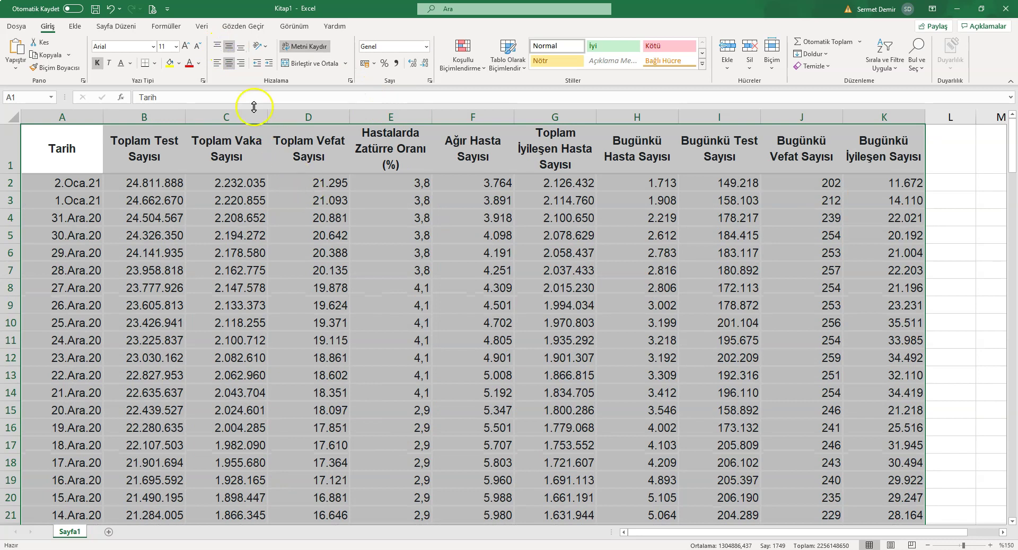
click(530, 267)
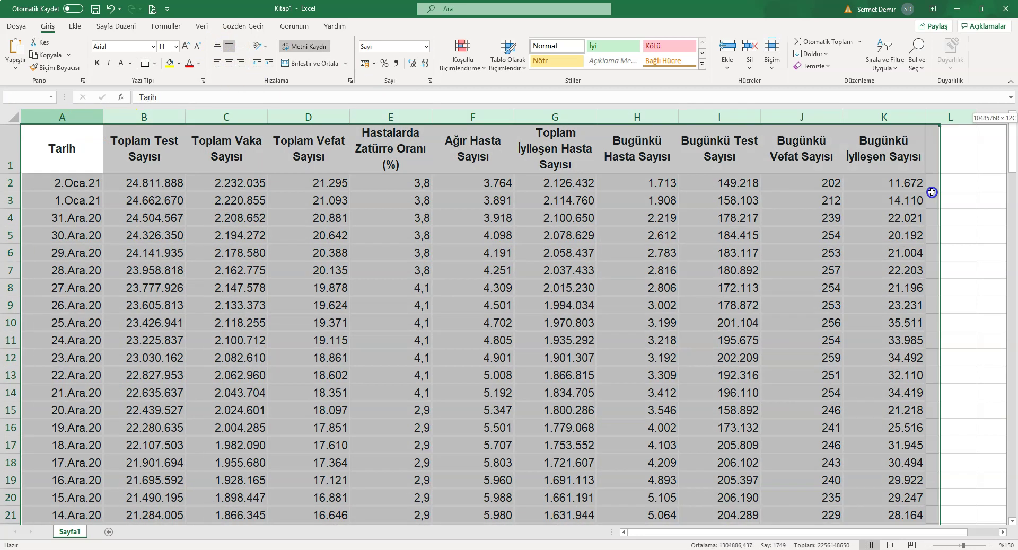
drag(82, 121, 906, 200)
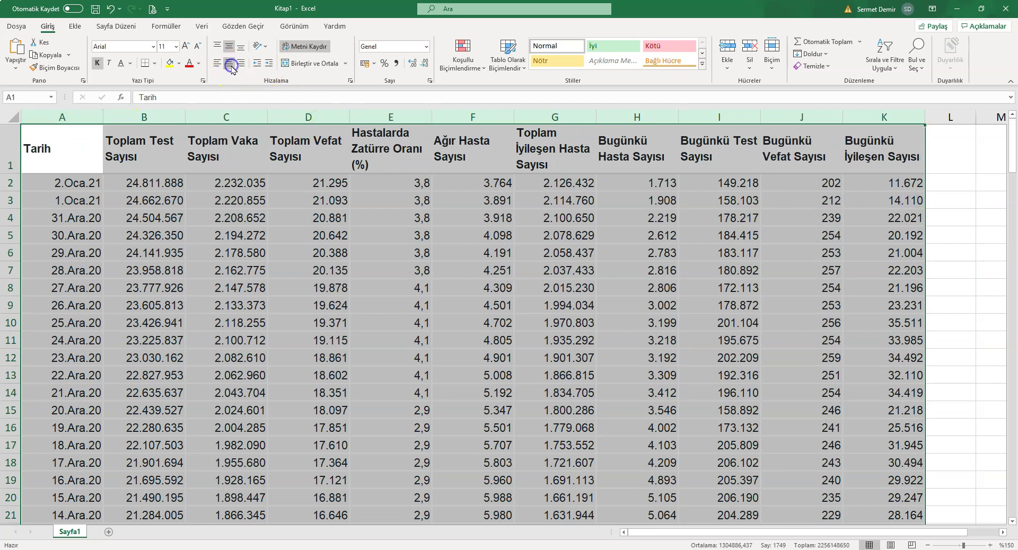
click(228, 64)
- Centre the contents of columns A–K and scroll down to the misread date values
click(457, 287)
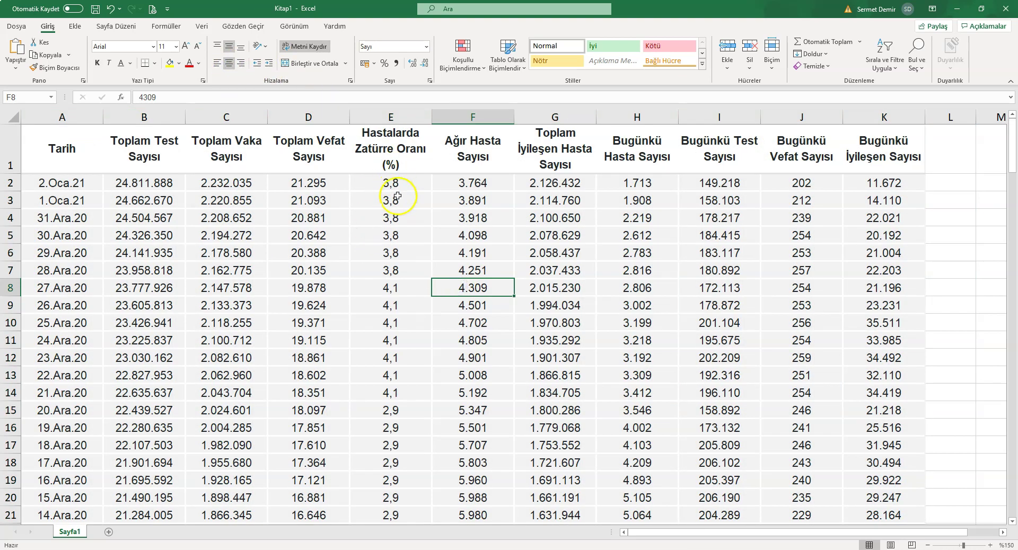
drag(392, 183, 406, 360)
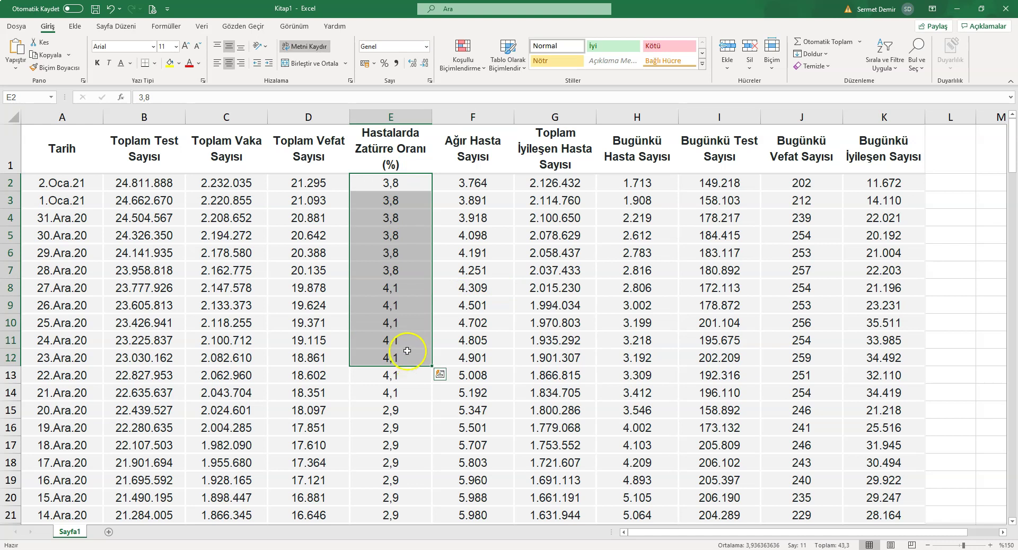
scroll(407, 351, down, 7)
scroll(407, 348, down, 3)
scroll(407, 348, down, 3)
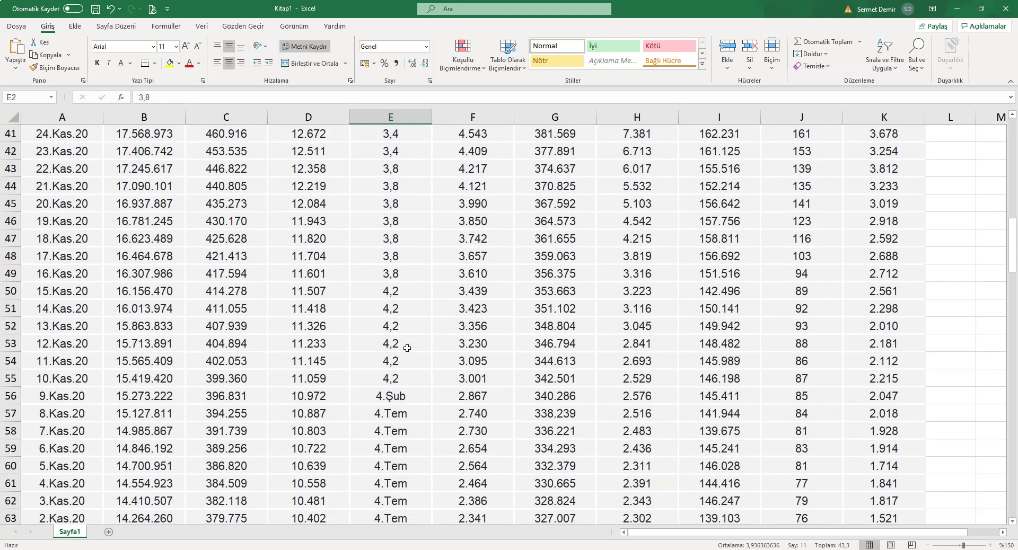
scroll(402, 398, down, 3)
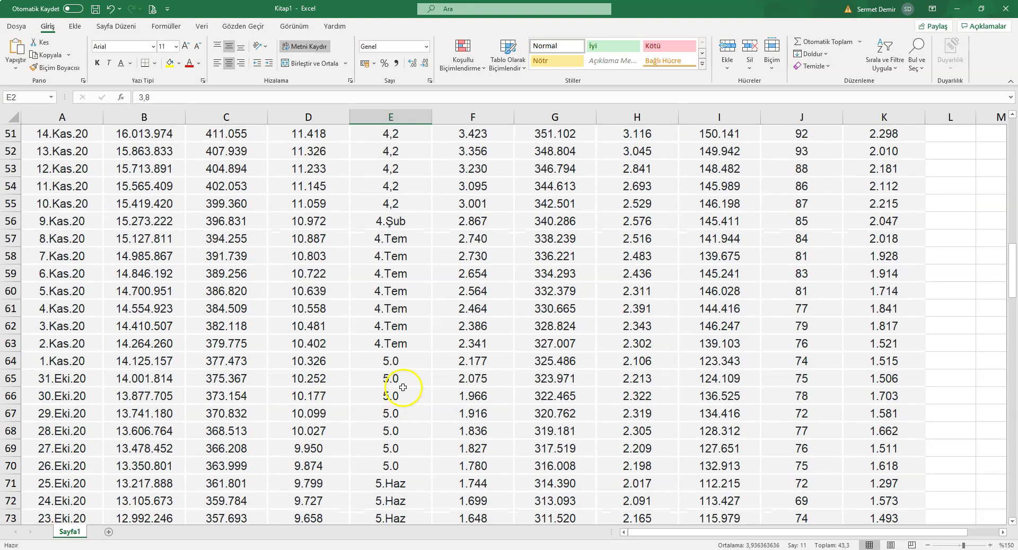
- Give cell E56 (showing 4.Şub) the Sayı number format so it reads 44231,00
click(395, 221)
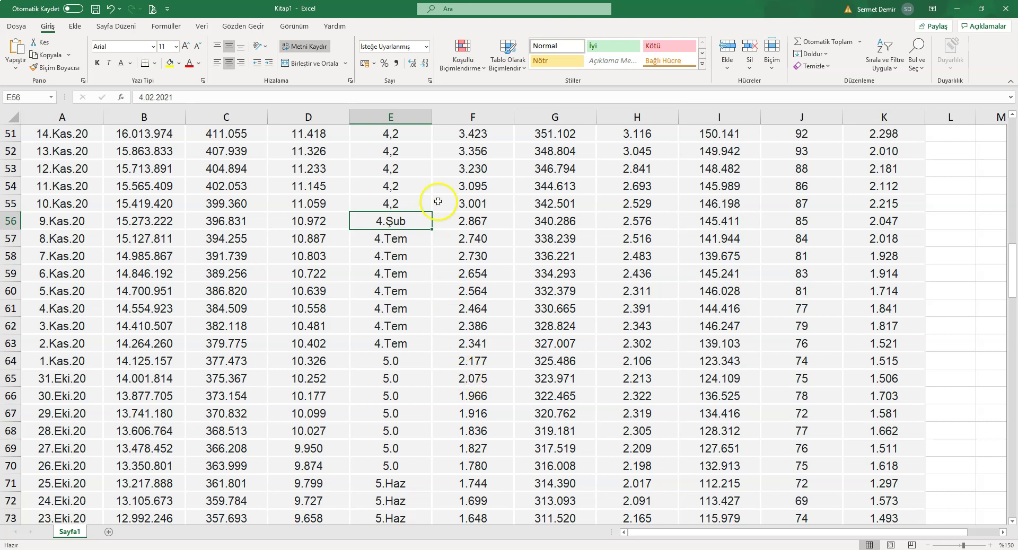
click(426, 49)
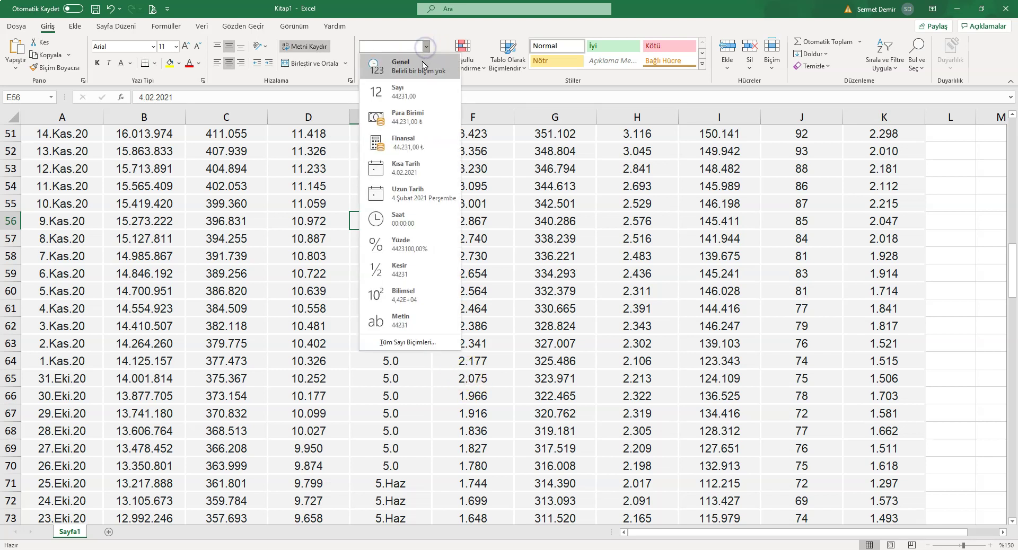
click(421, 87)
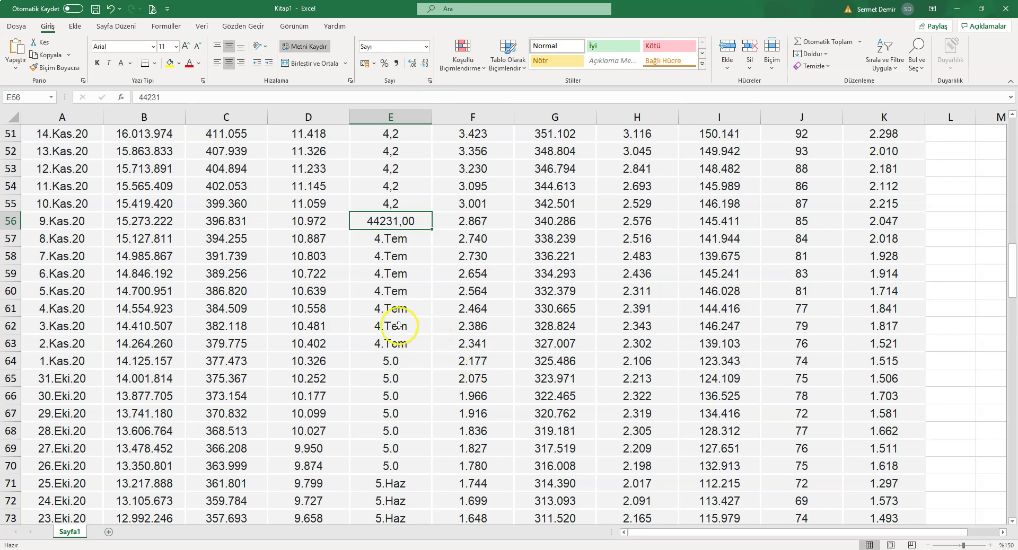
scroll(398, 325, up, 7)
scroll(397, 324, up, 10)
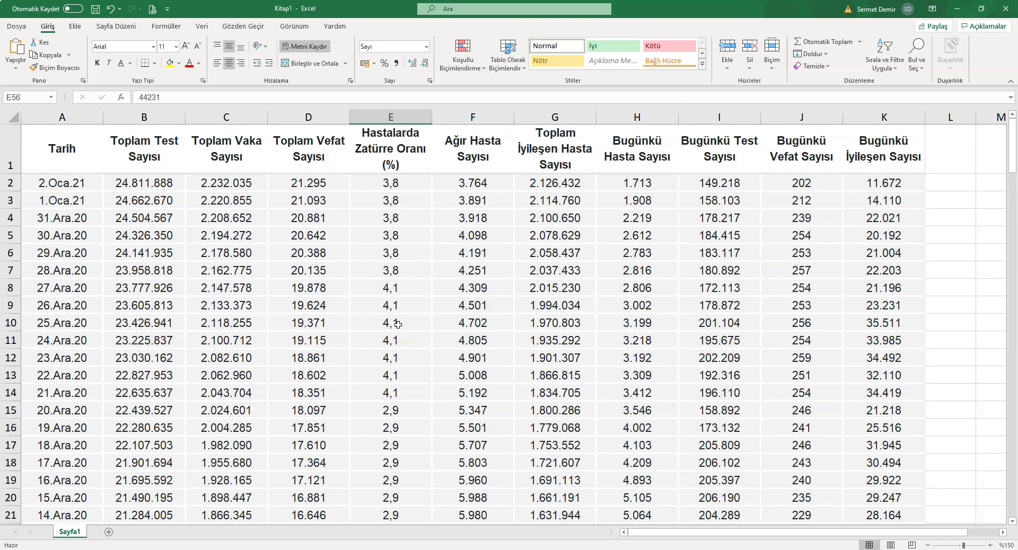
scroll(397, 324, down, 7)
scroll(424, 349, down, 1)
scroll(427, 365, down, 6)
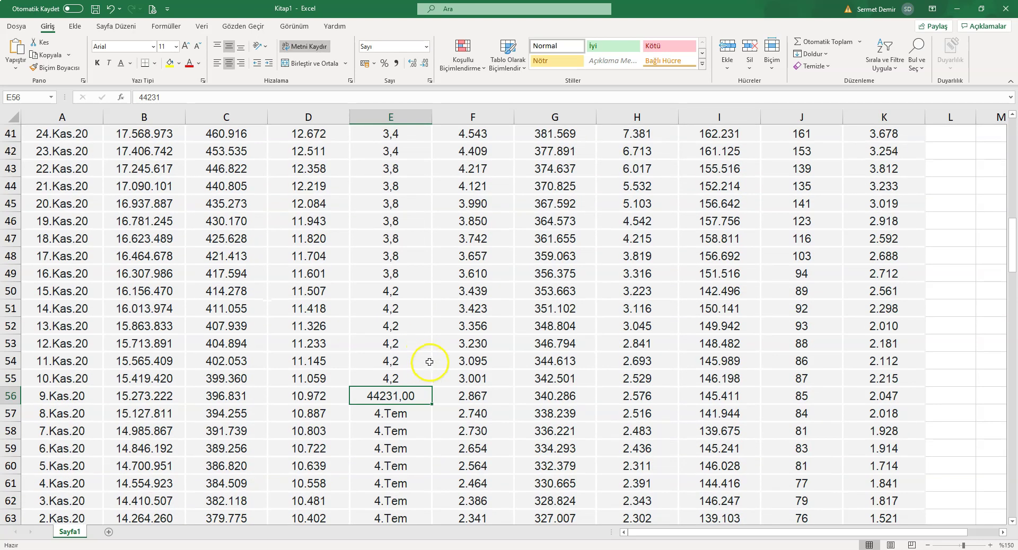
- Open Excel's Find and Replace, then close it without replacing anything
key(ctrl+h)
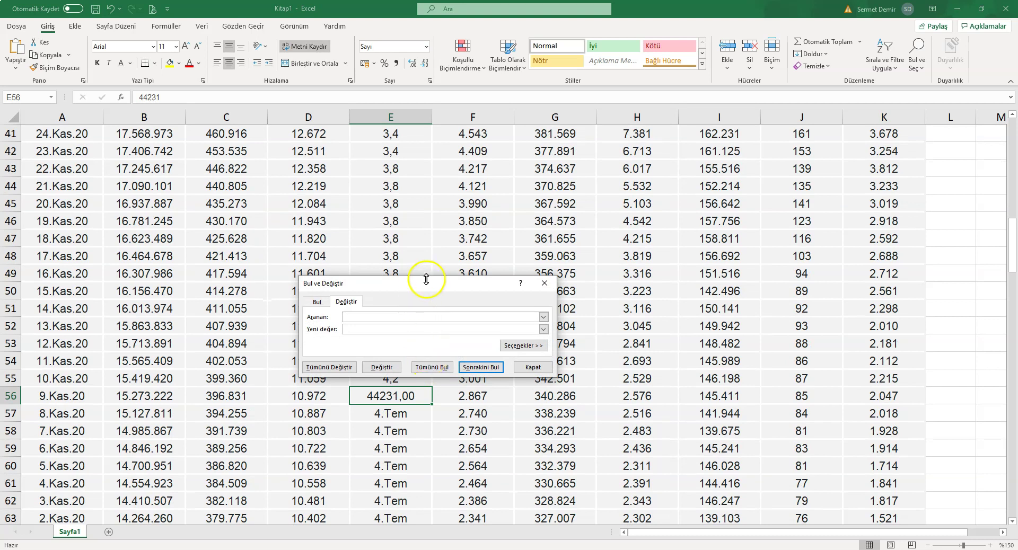
drag(426, 278, 565, 191)
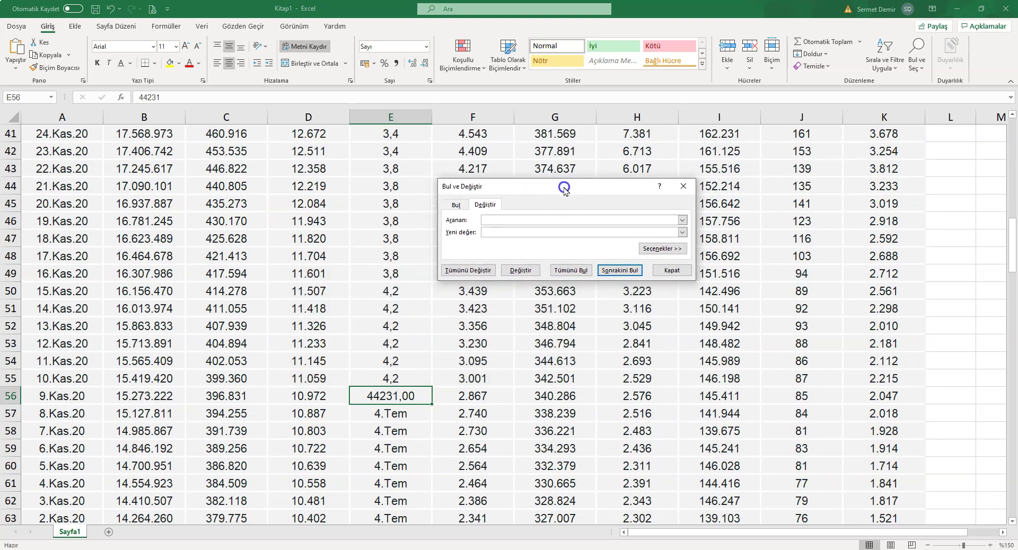
click(498, 218)
click(684, 269)
- Check cell E58, then switch to the blank Word document Belge1
click(403, 431)
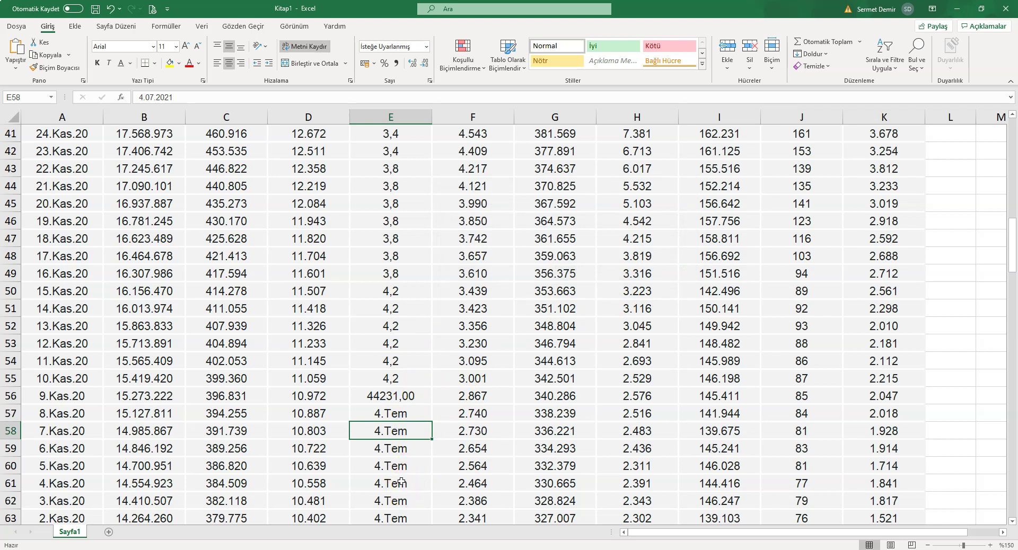
scroll(401, 482, down, 3)
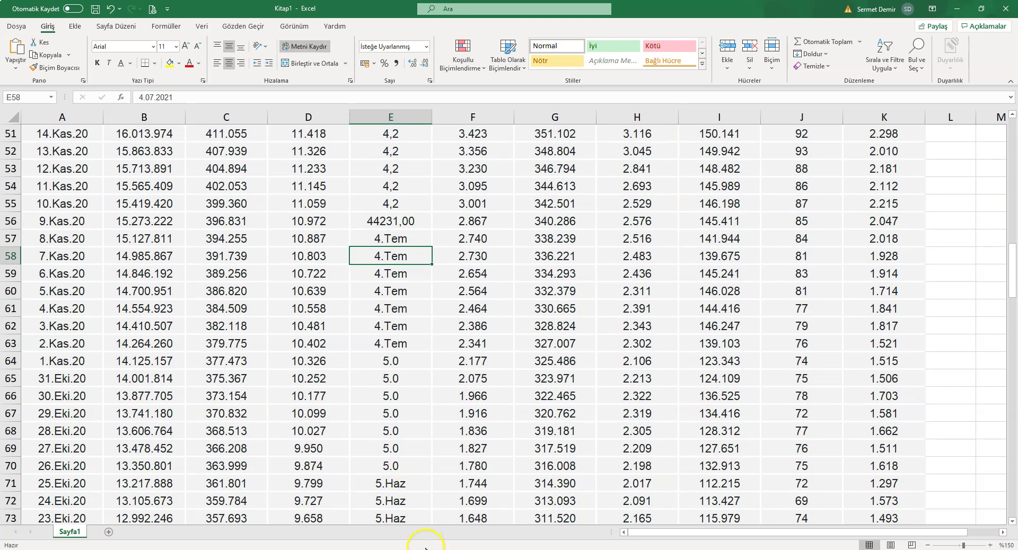
click(442, 504)
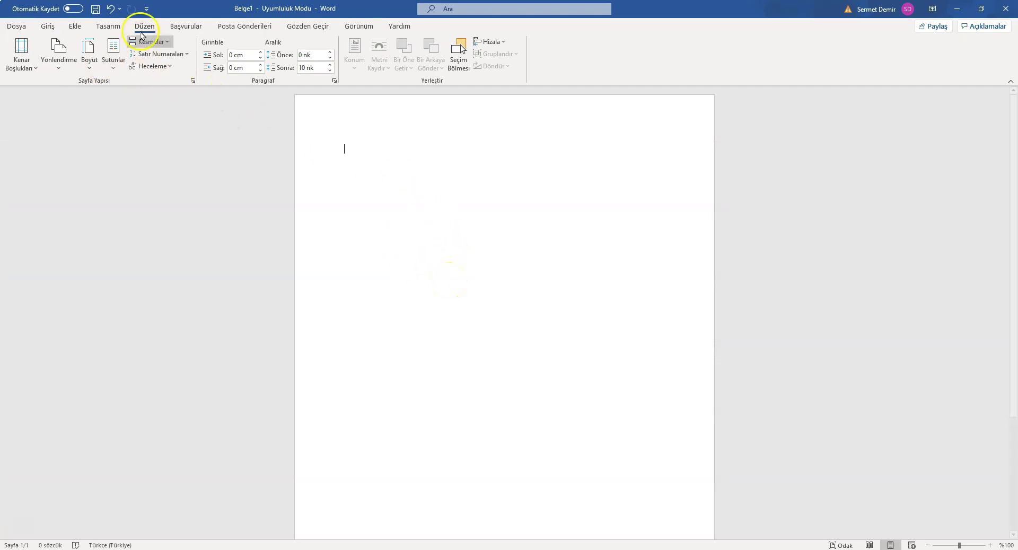
- Set Belge1's page orientation to landscape (Yatay)
click(89, 64)
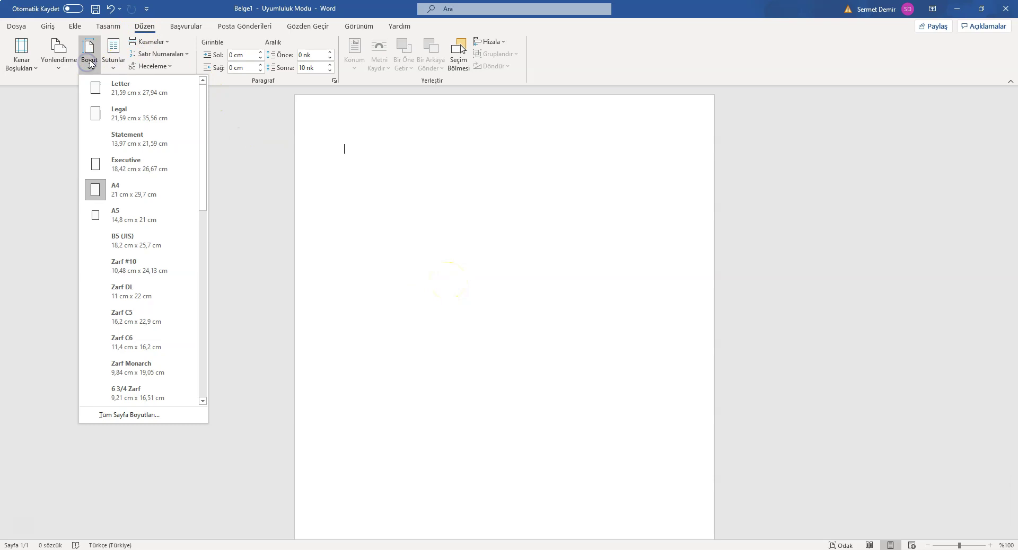
click(60, 59)
click(57, 115)
- Paste the copied COVID table into the document, keeping its source formatting
click(491, 211)
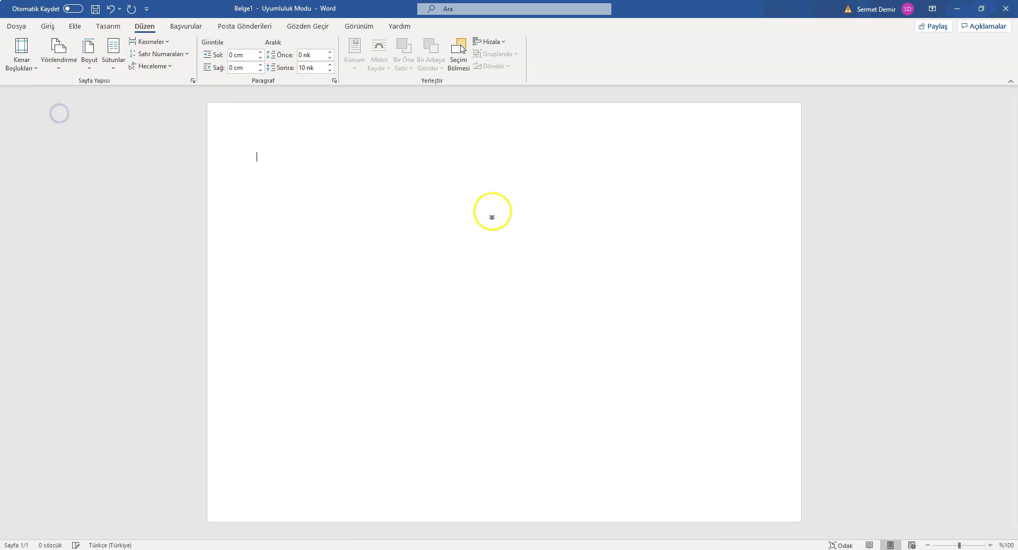
click(263, 161)
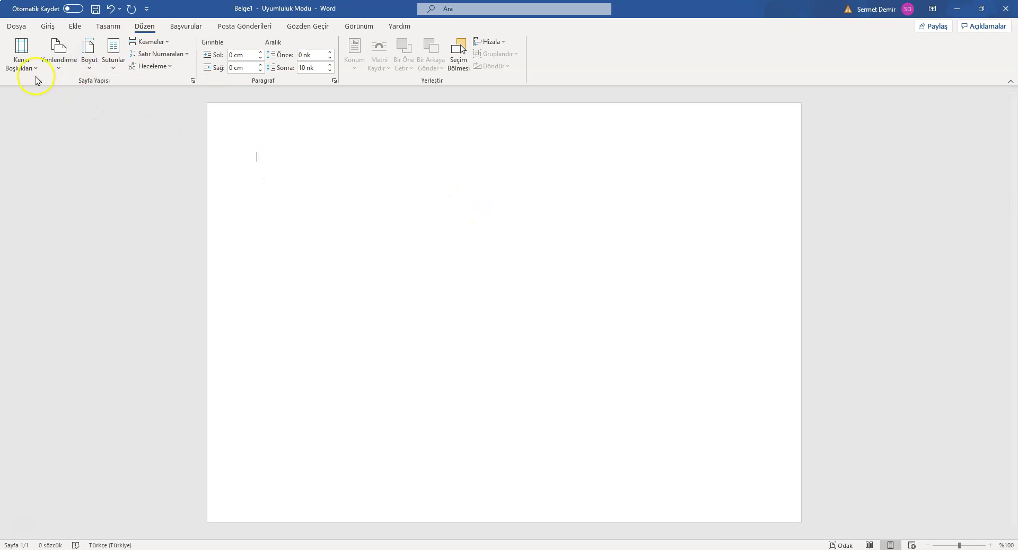
click(47, 26)
click(16, 67)
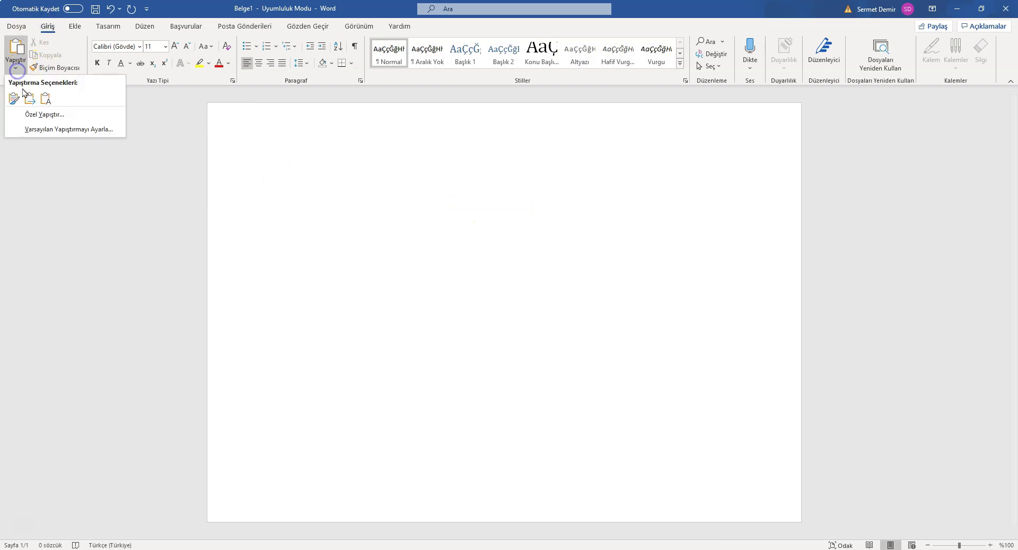
click(13, 98)
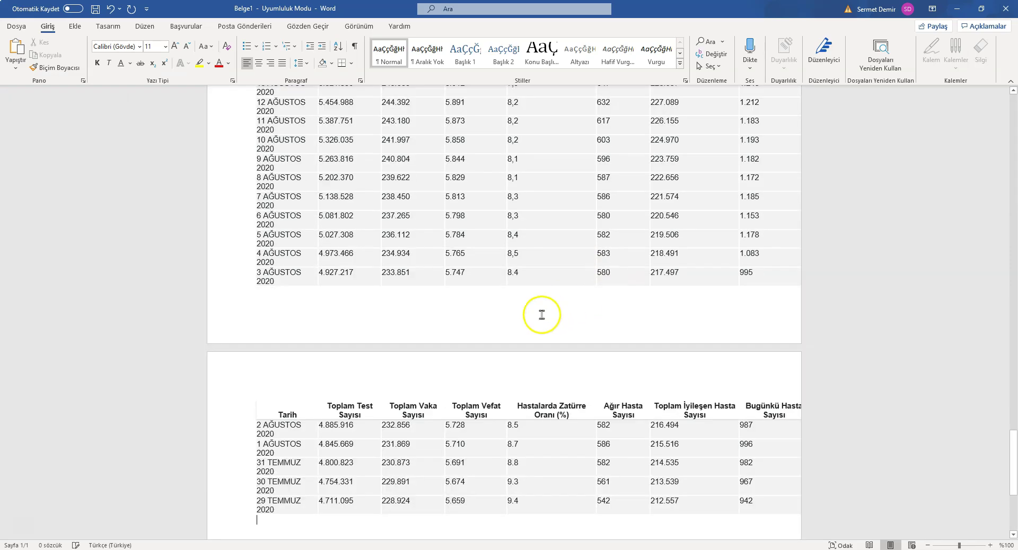
- Back at the table's top, select the entire Hastalarda Zatürre Oranı (%) column down to 29 TEMMUZ 2020
scroll(542, 315, up, 10)
scroll(541, 313, up, 10)
scroll(542, 310, up, 10)
scroll(543, 306, up, 10)
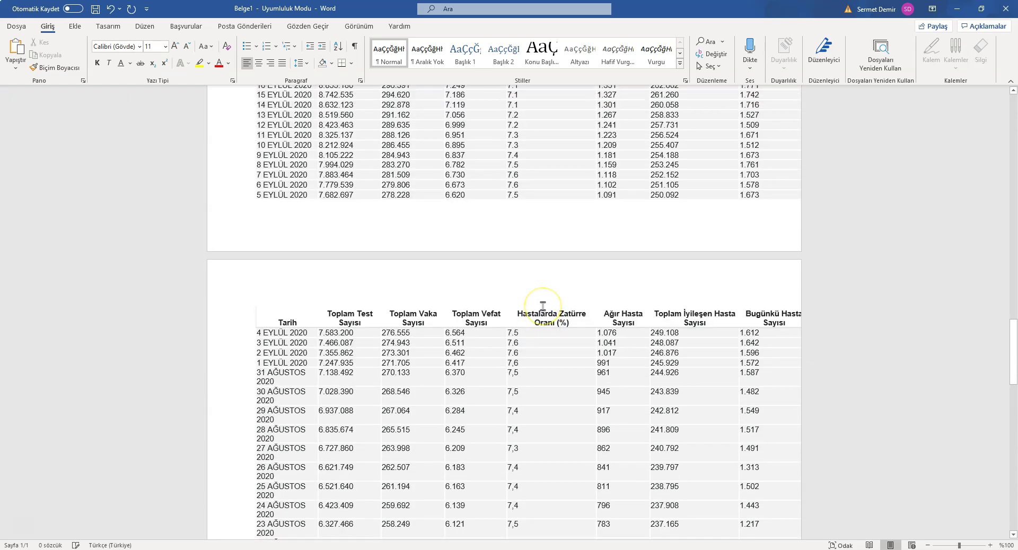
scroll(543, 306, up, 10)
scroll(523, 341, up, 10)
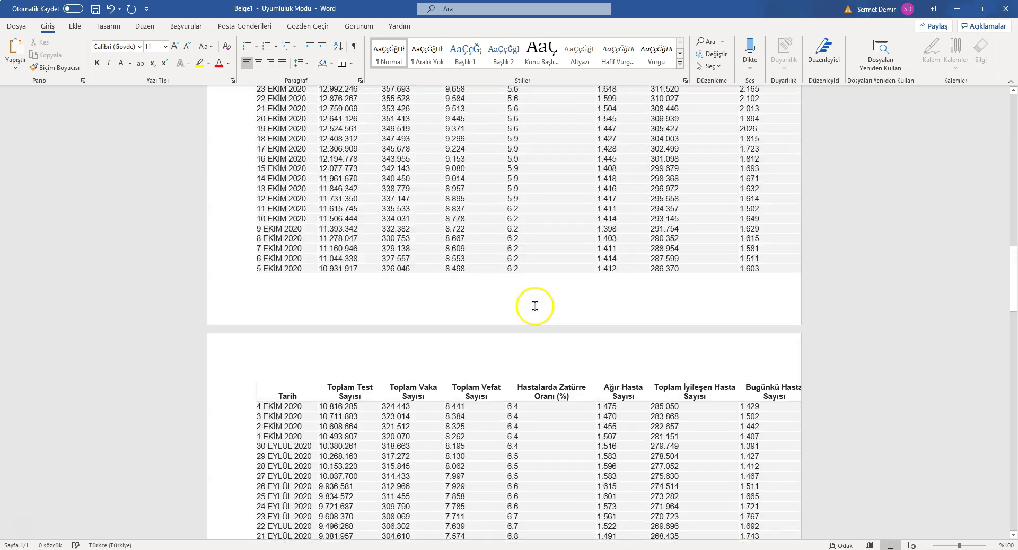
scroll(535, 297, up, 5)
scroll(532, 244, up, 5)
scroll(532, 223, up, 5)
scroll(532, 217, up, 5)
scroll(532, 218, up, 7)
scroll(531, 217, up, 8)
scroll(535, 261, up, 1)
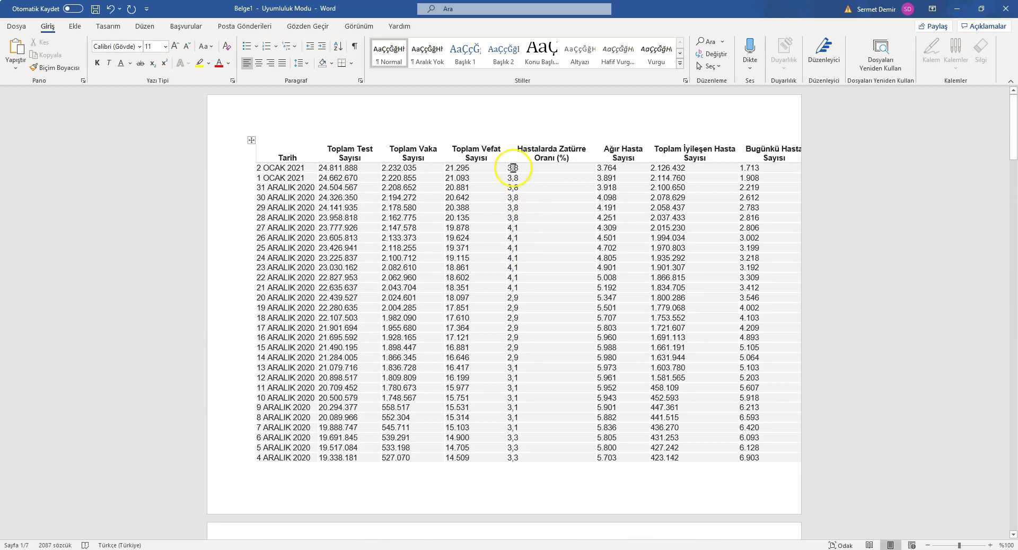
mouse_move(511, 168)
mouse_down()
mouse_move(571, 525)
mouse_move(551, 535)
mouse_move(559, 517)
mouse_move(551, 546)
mouse_up()
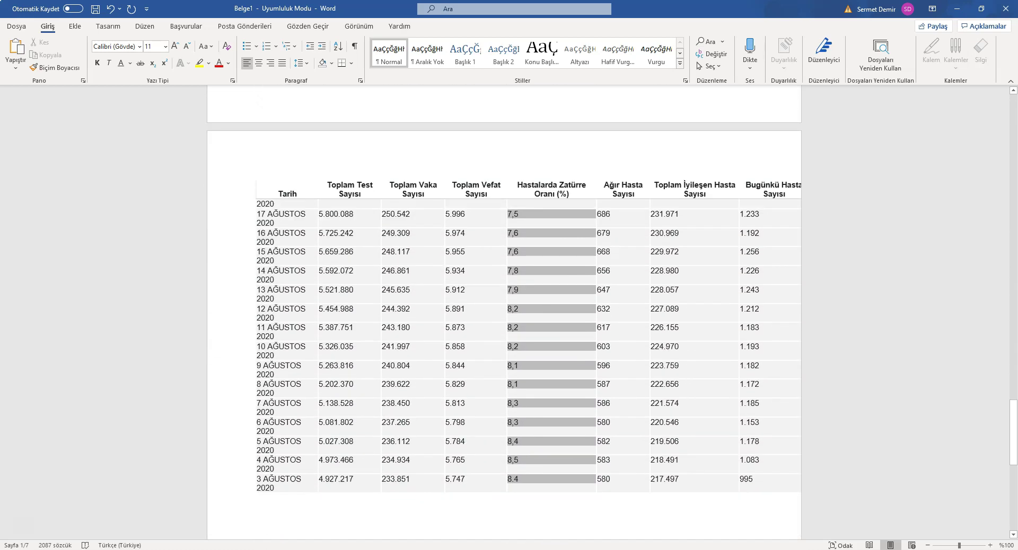
drag(552, 546, 569, 440)
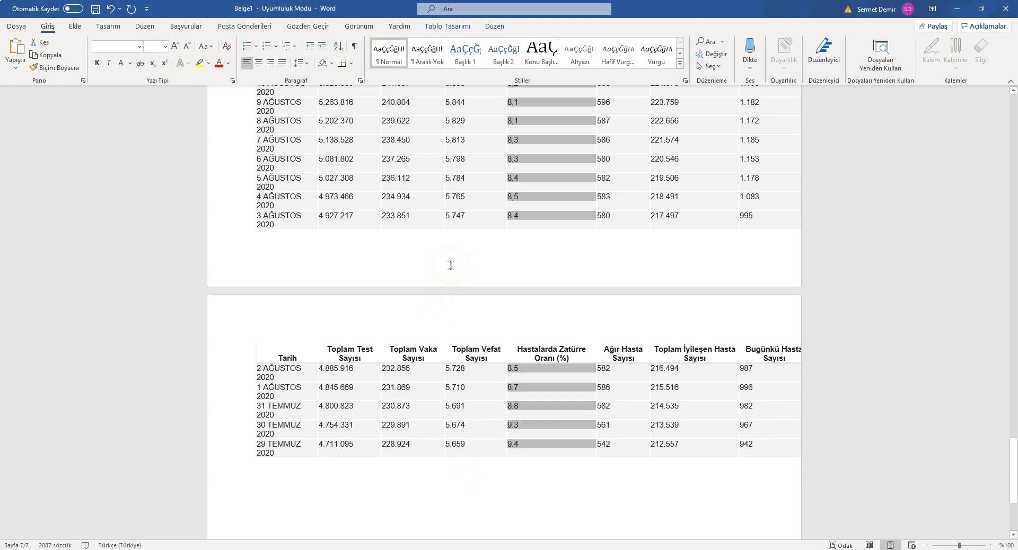
- Replace every '.' with ',' in the selected pneumonia-rate column, making 75 replacements
key(ctrl+h)
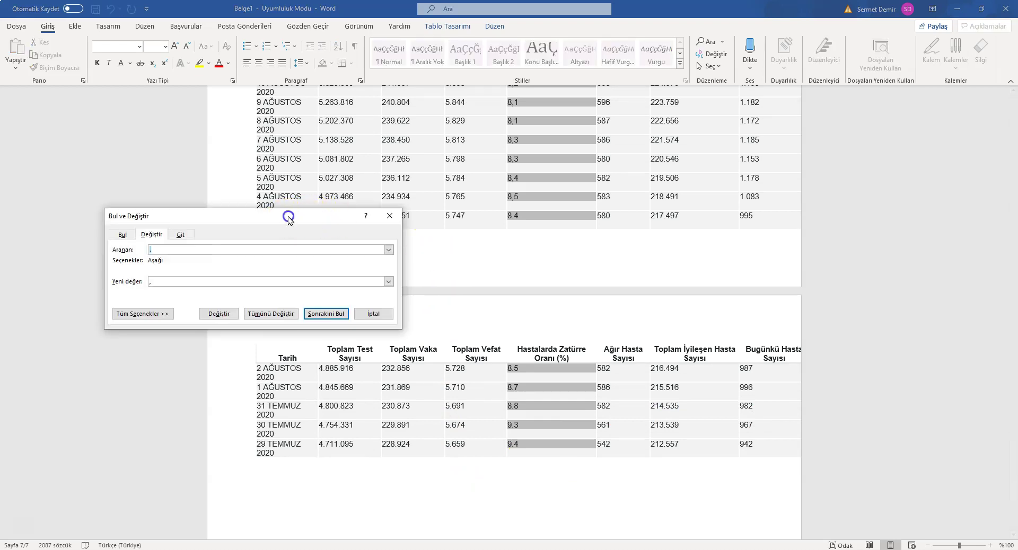
drag(288, 217, 371, 202)
click(248, 233)
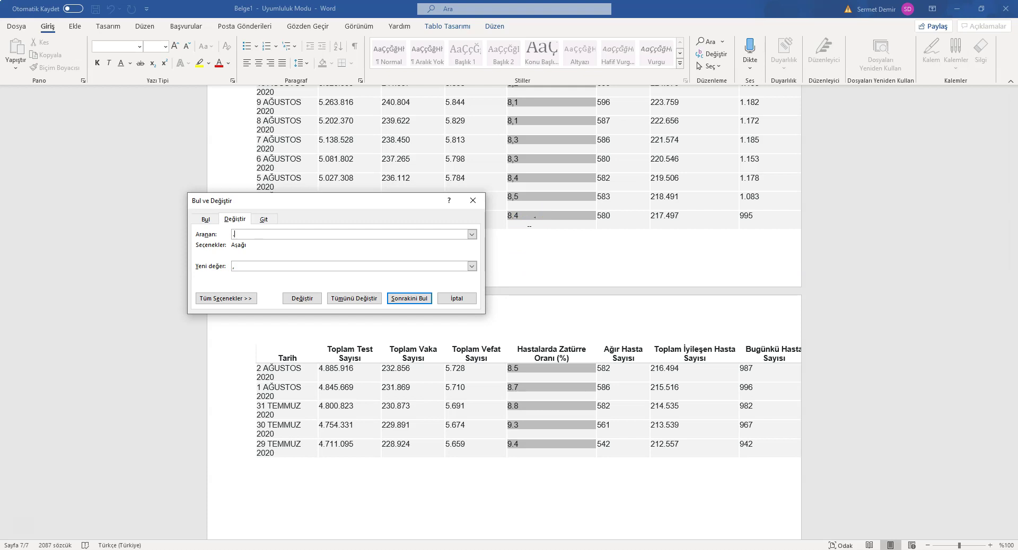
click(239, 233)
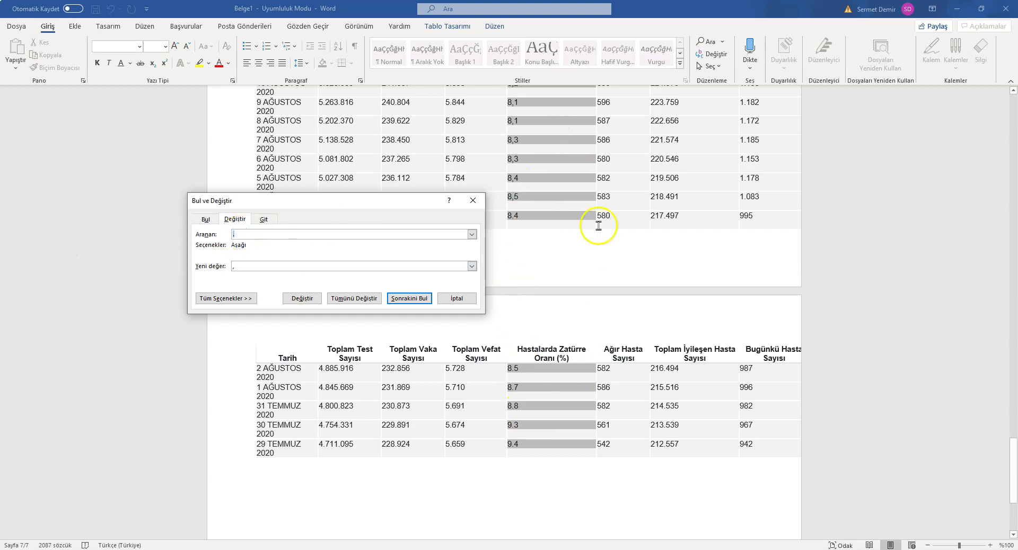
click(247, 267)
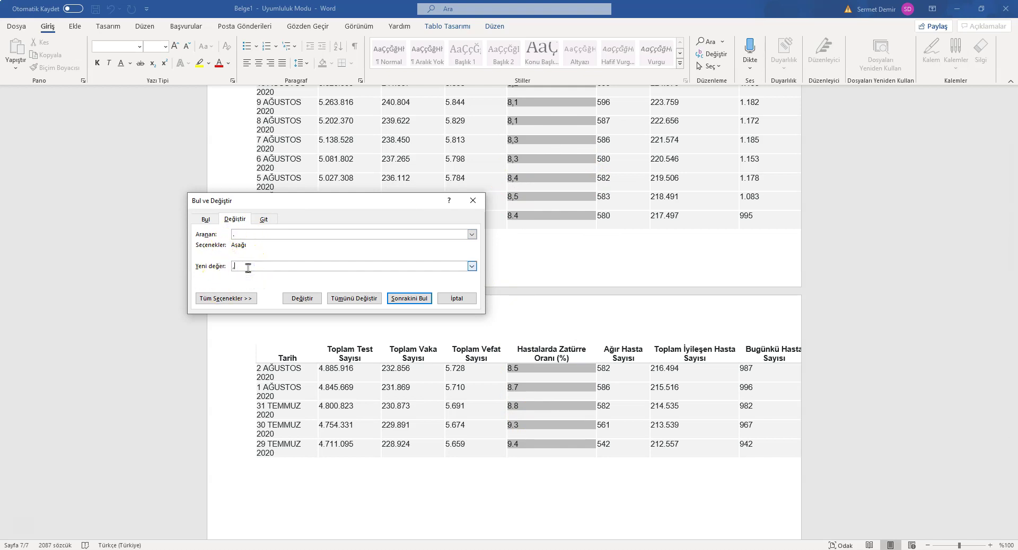
click(353, 300)
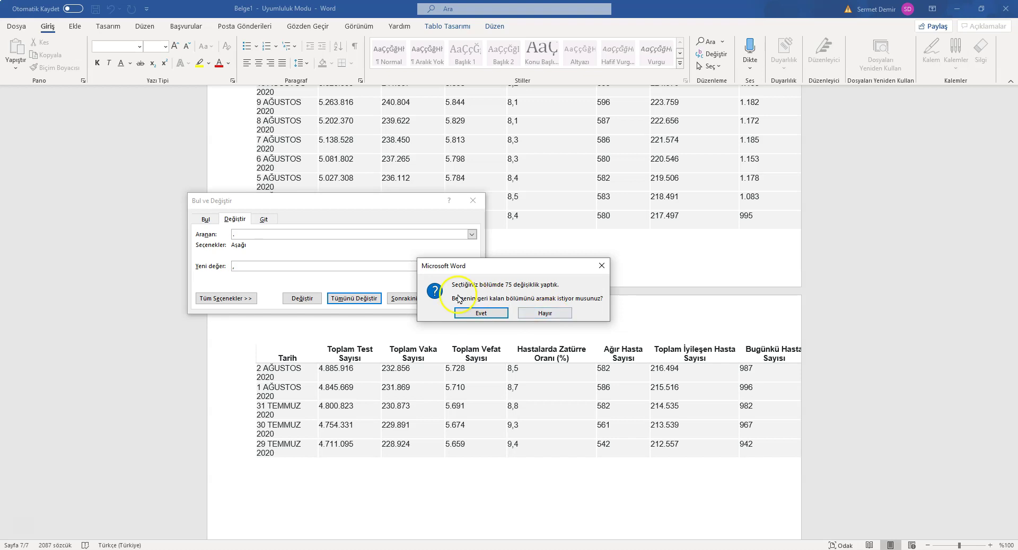
click(545, 313)
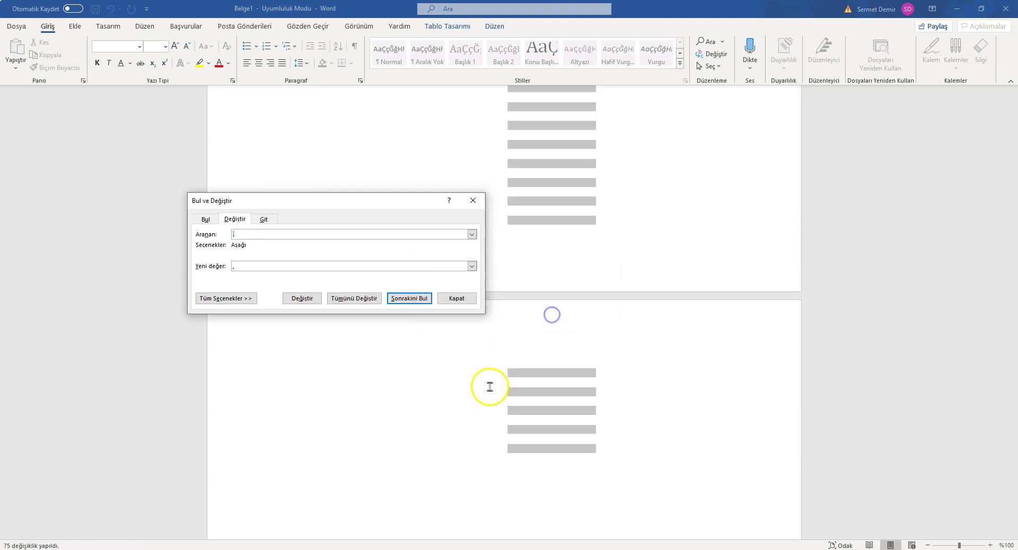
- Copy the whole comma-corrected table from Word and switch back to Excel's Kitap1
click(461, 298)
scroll(392, 249, up, 2)
click(327, 207)
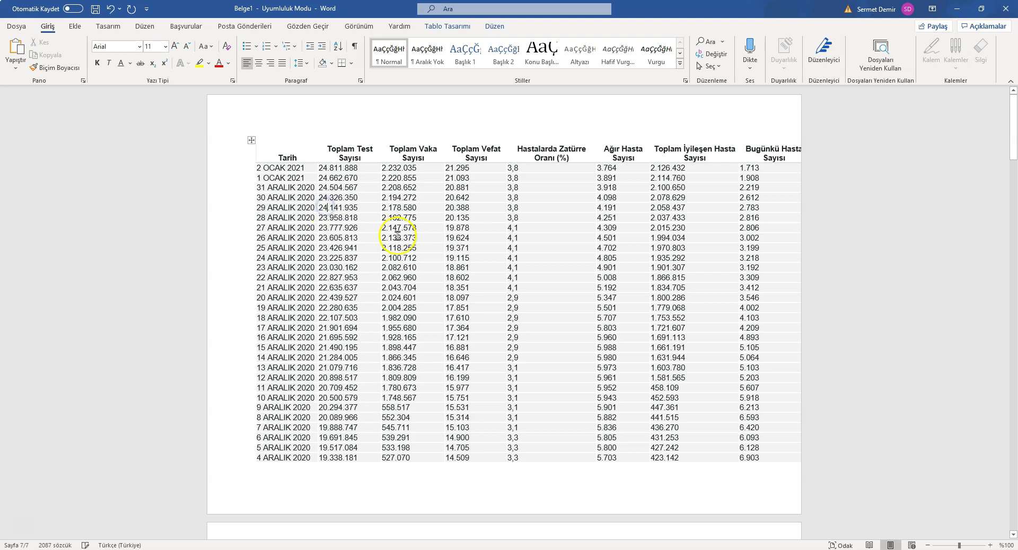
click(251, 141)
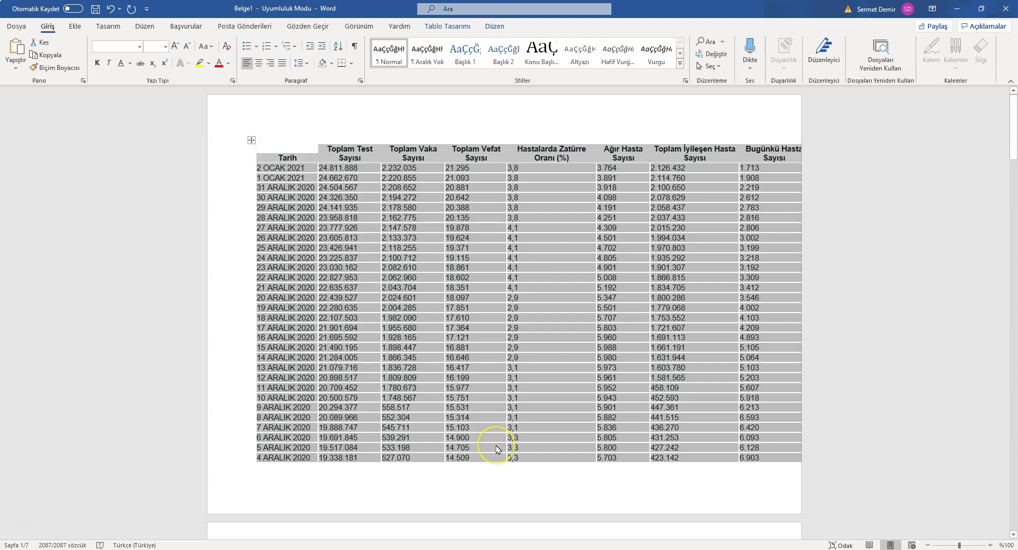
key(ctrl+c)
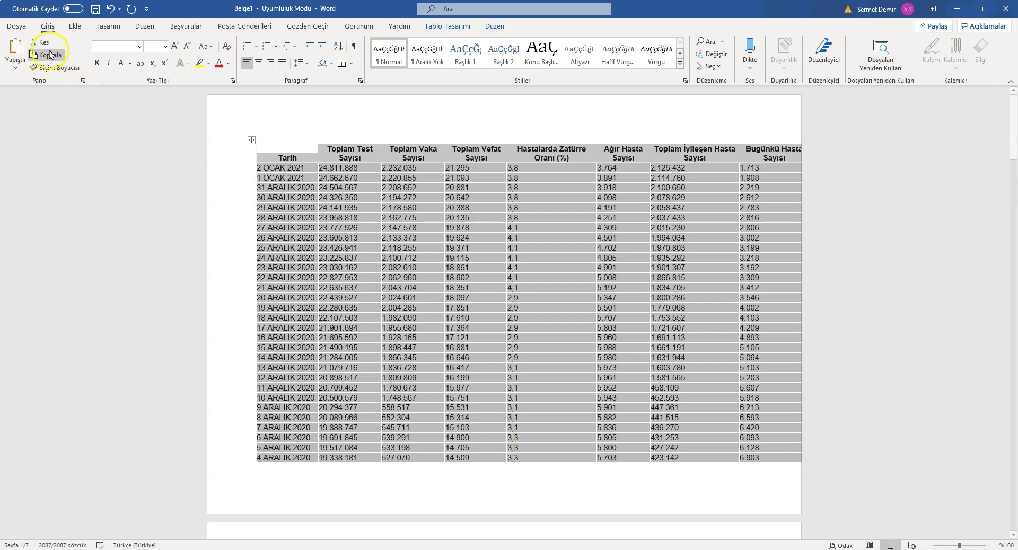
key(alt+Tab)
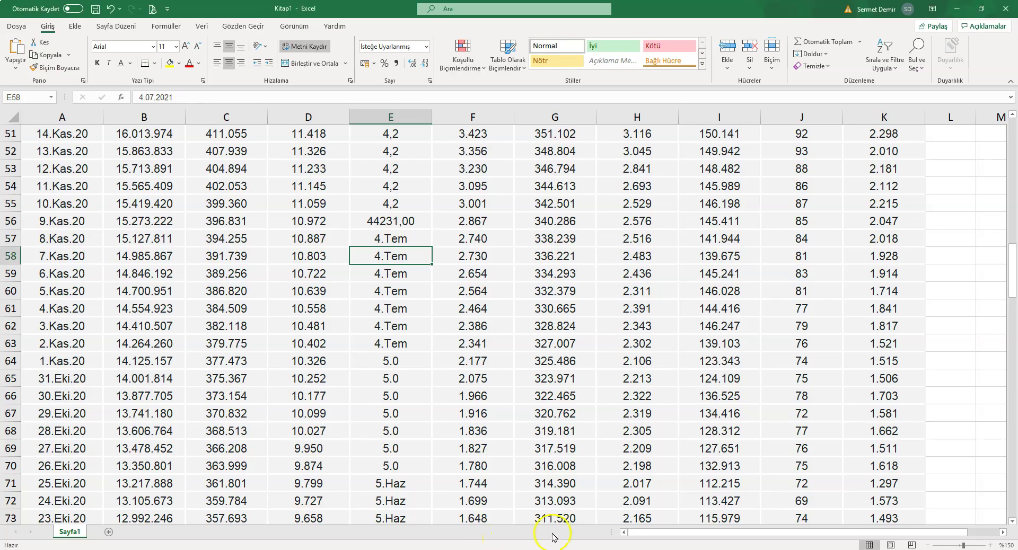
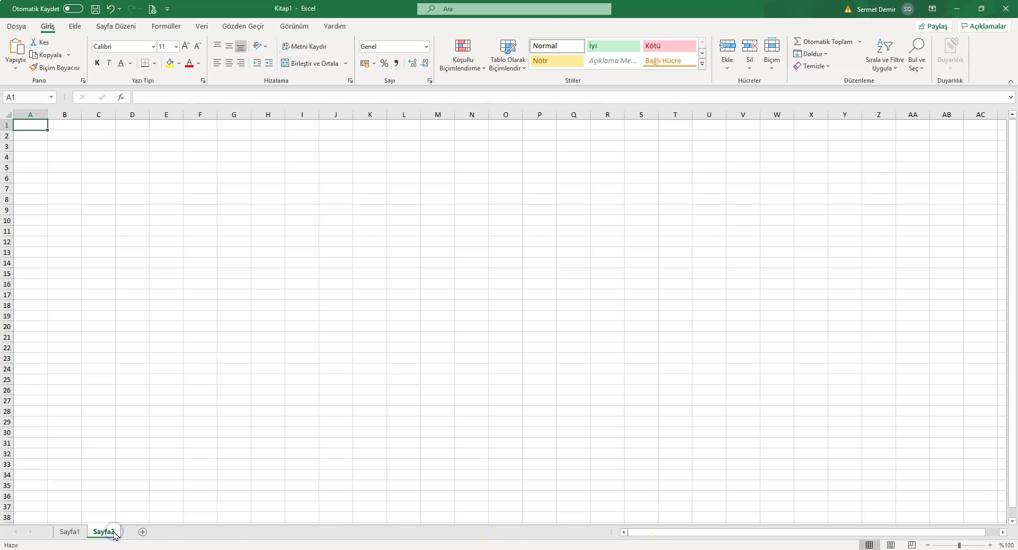
- Zoom the sheet to 150% and paste the copied COVID table at A1 of Sayfa2
click(989, 545)
click(989, 545)
click(989, 545)
click(989, 544)
click(989, 545)
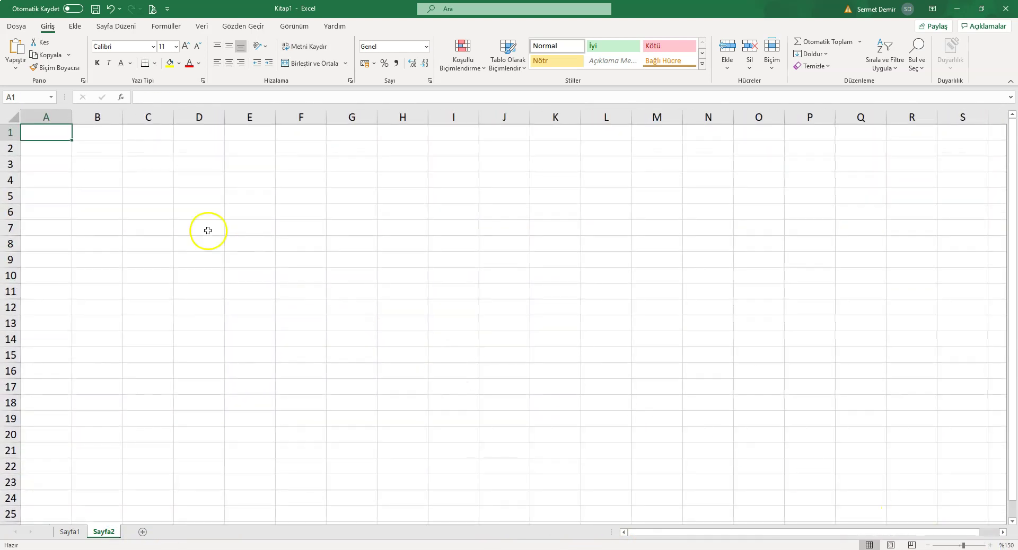
click(16, 67)
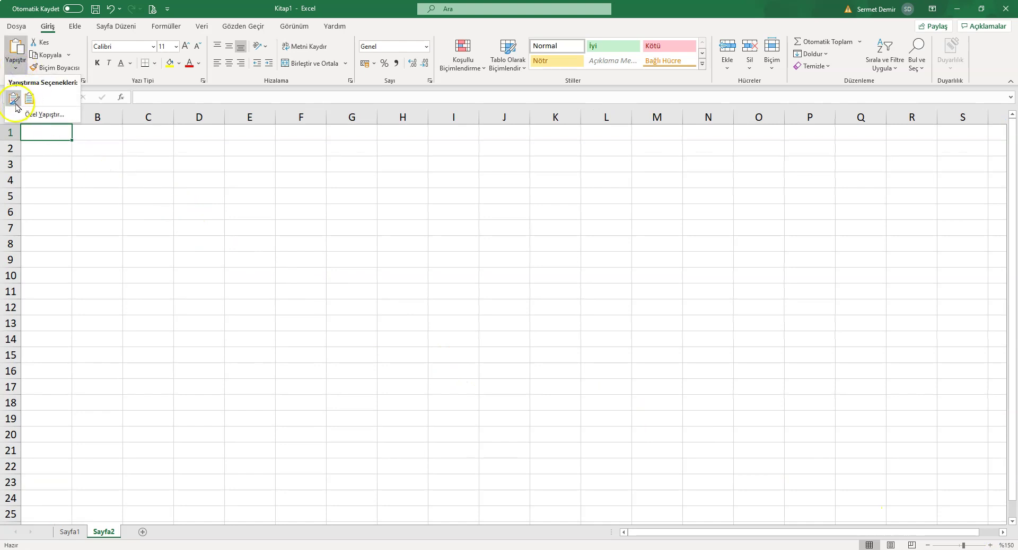
click(26, 98)
- Select the whole table, set every column width to 14 and centre all cell contents
key(ctrl+a)
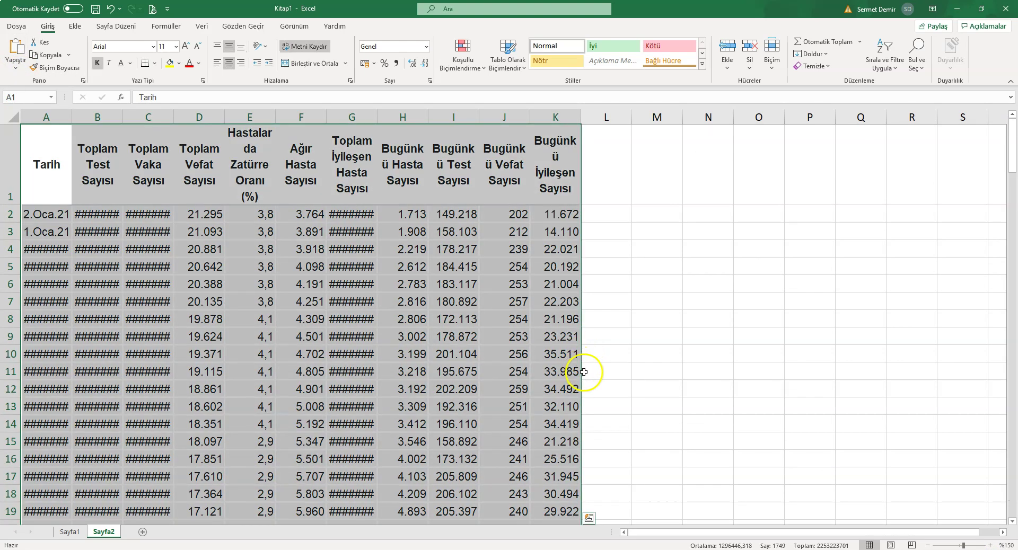
click(769, 60)
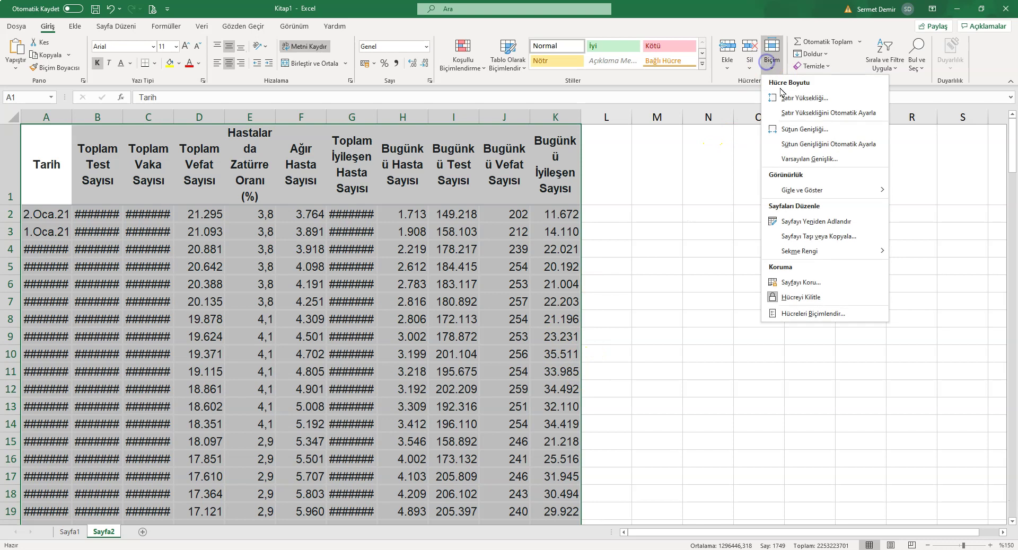
click(807, 128)
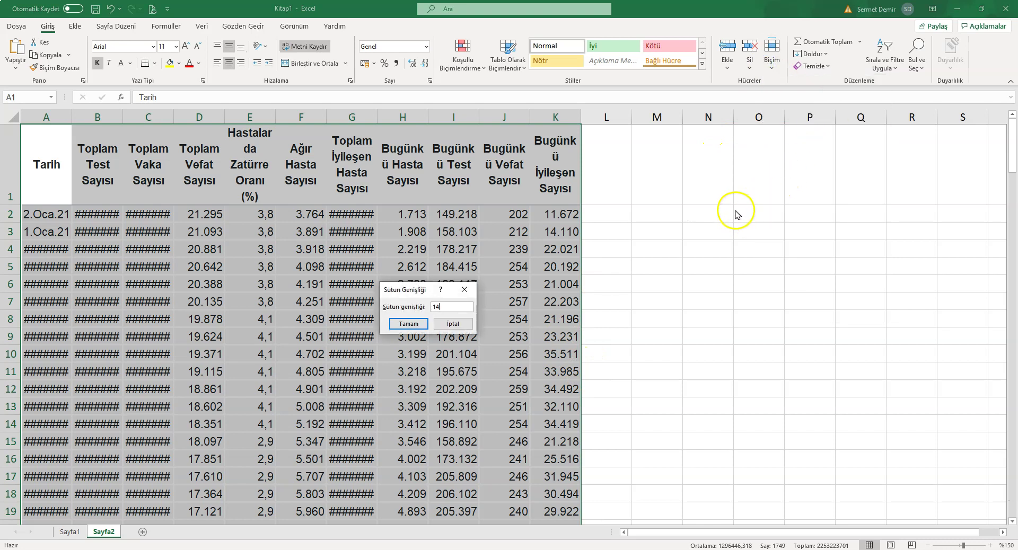
key(Return)
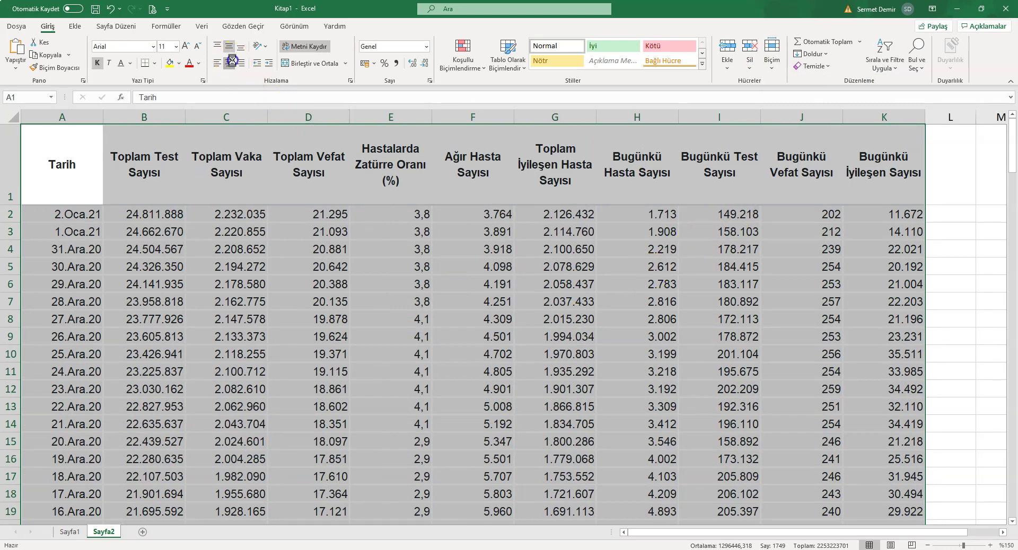
click(231, 61)
- Deselect the range and scroll down through the pasted Sayfa2 table to review values
click(483, 268)
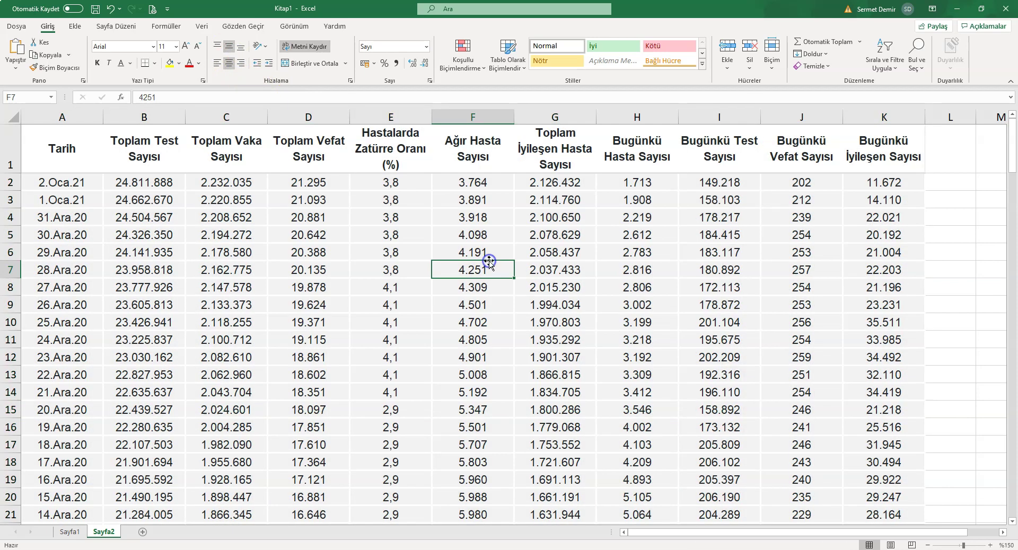
scroll(424, 371, down, 7)
scroll(426, 370, down, 13)
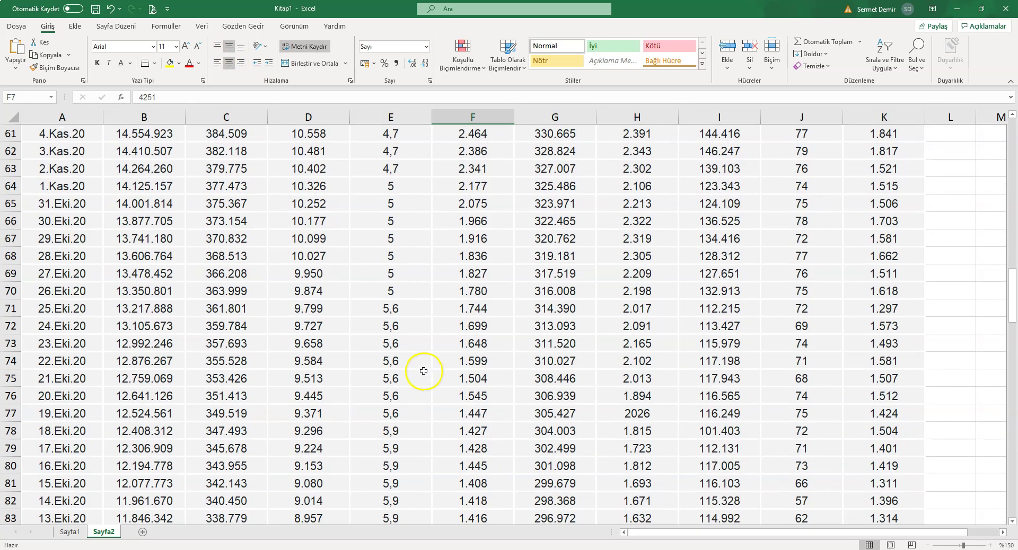
scroll(424, 371, down, 10)
scroll(423, 371, down, 7)
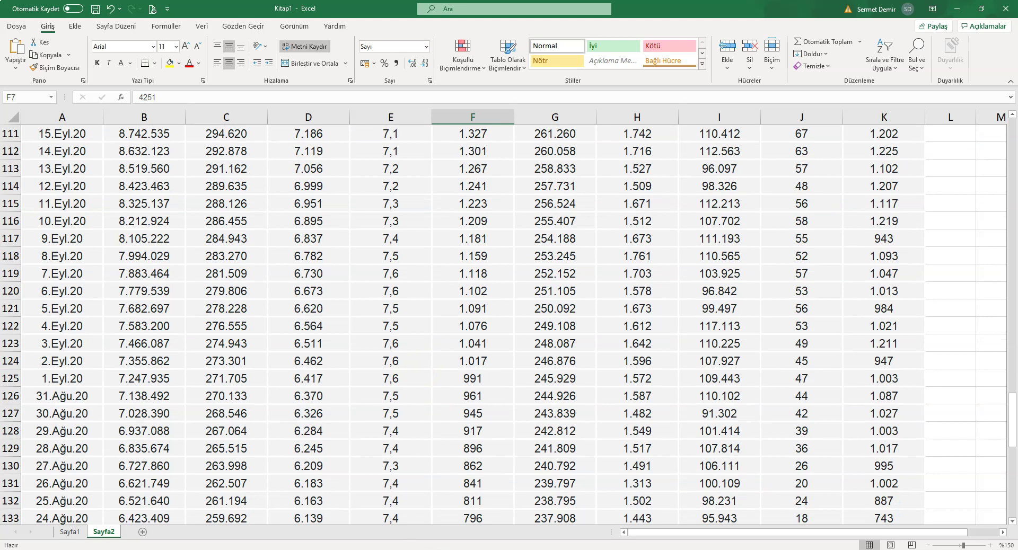
- On Sayfa1, select columns A through K, Tarih to Bugünkü İyileşen Sayısı
click(73, 533)
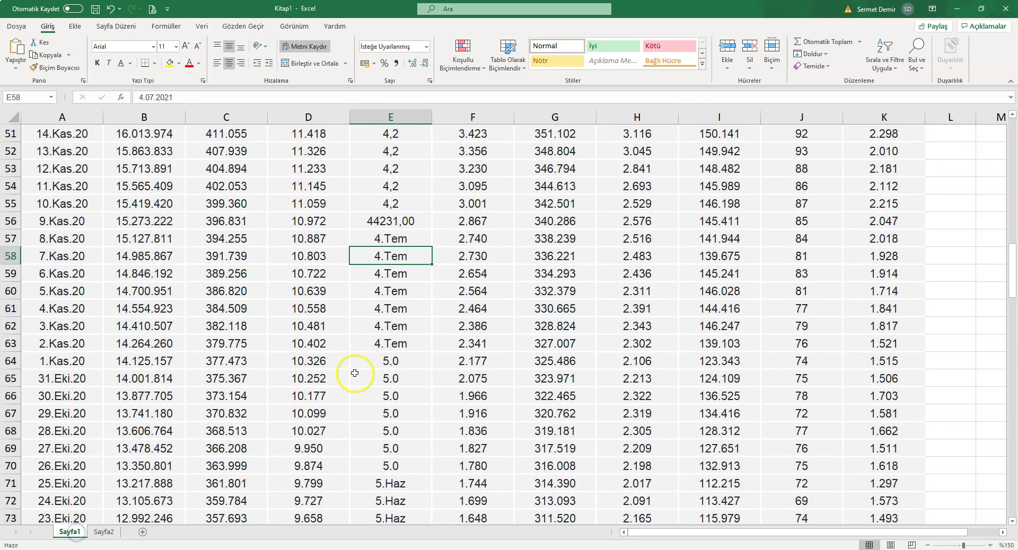
scroll(313, 464, up, 17)
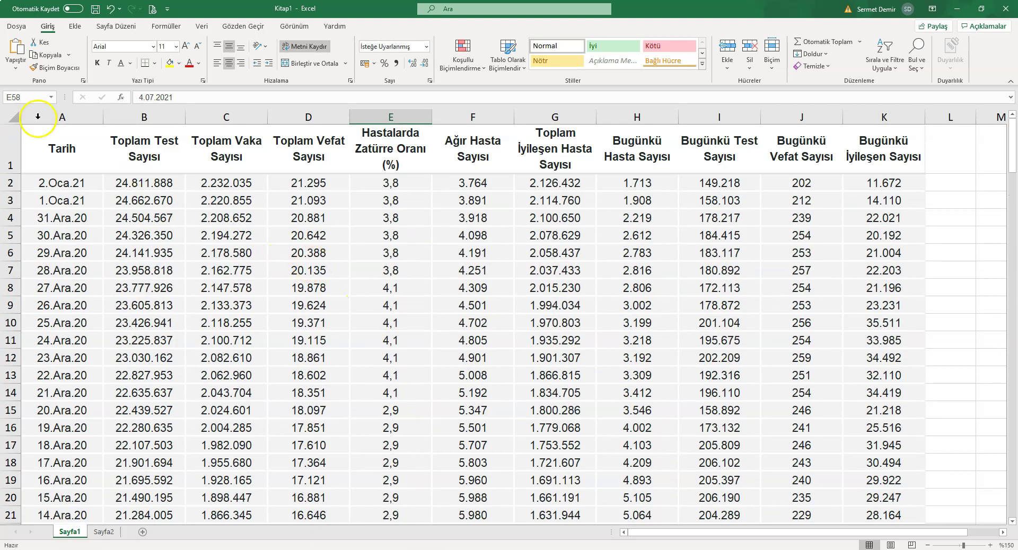
drag(38, 112, 890, 183)
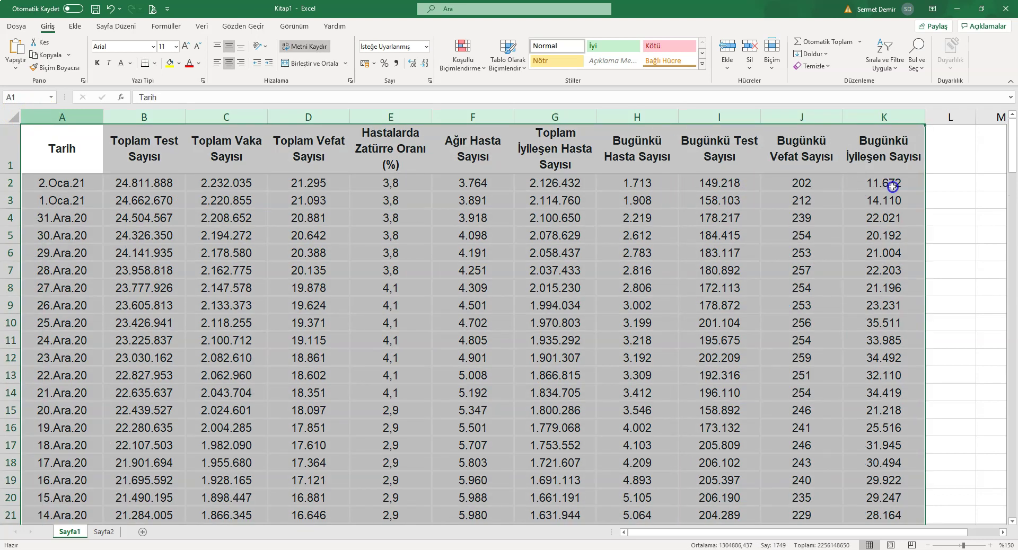
- Insert a Scatter with Smooth Lines and Markers chart of the selected columns
click(76, 28)
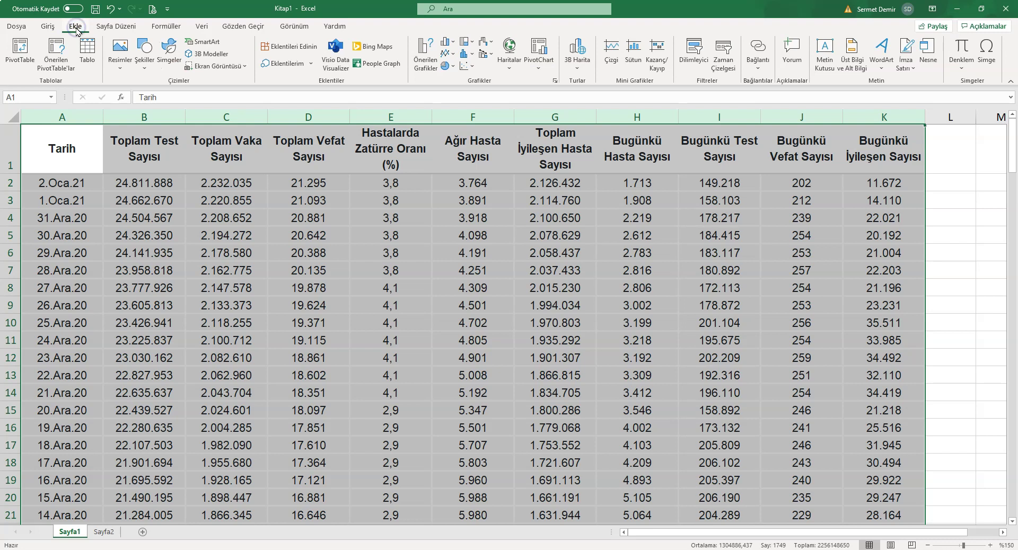
click(469, 65)
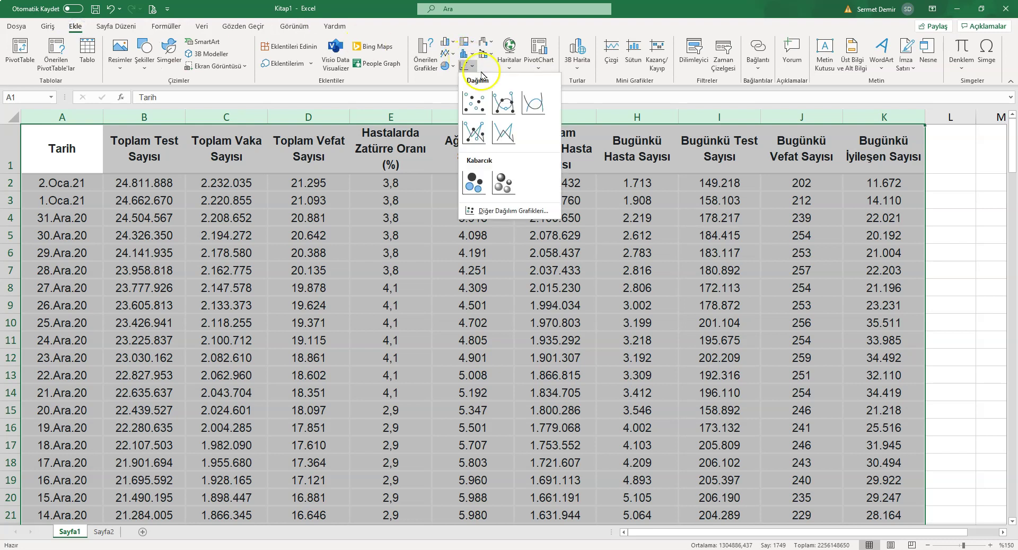
click(505, 109)
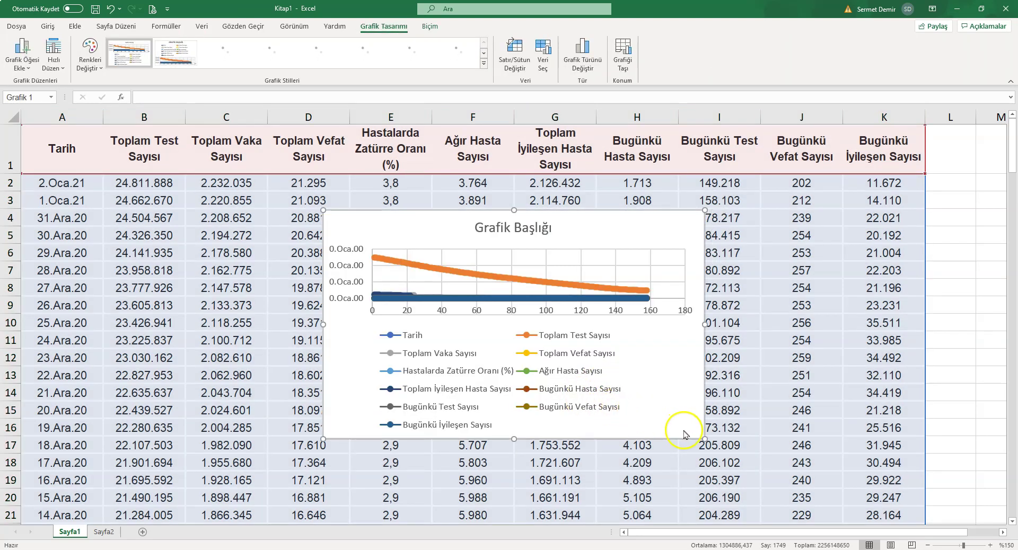
key(Escape)
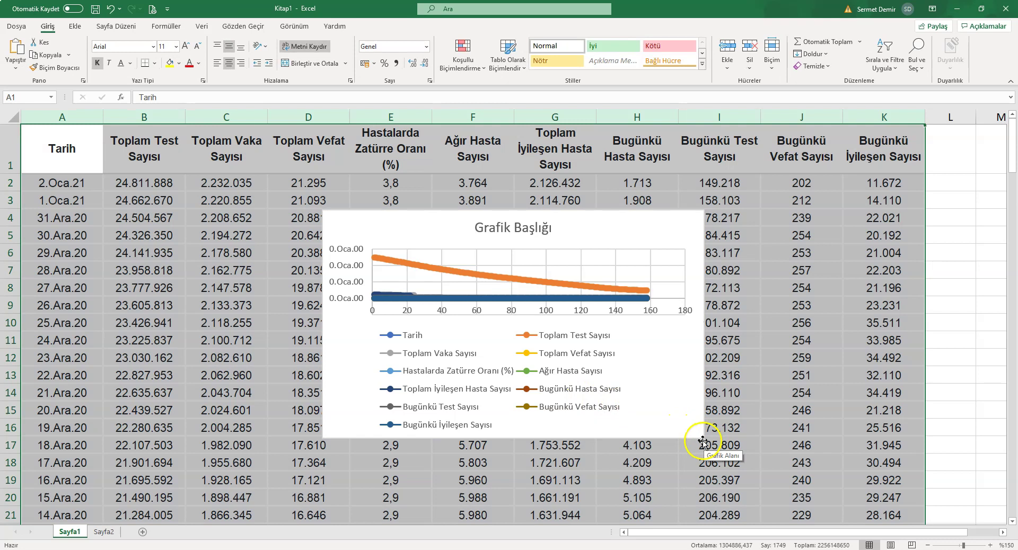
- Enlarge the chart and move it up-left over the upper part of the table
click(702, 437)
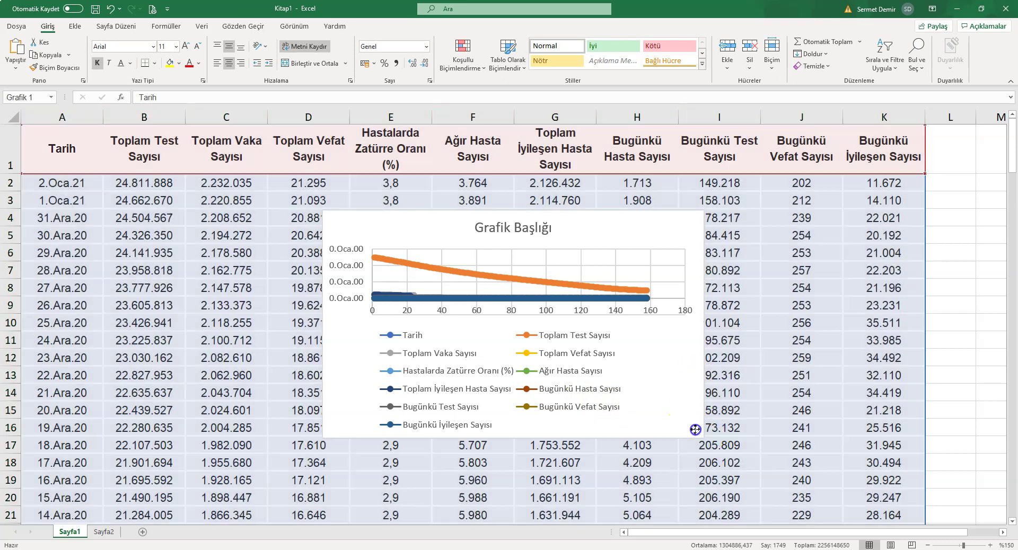
drag(702, 440, 846, 510)
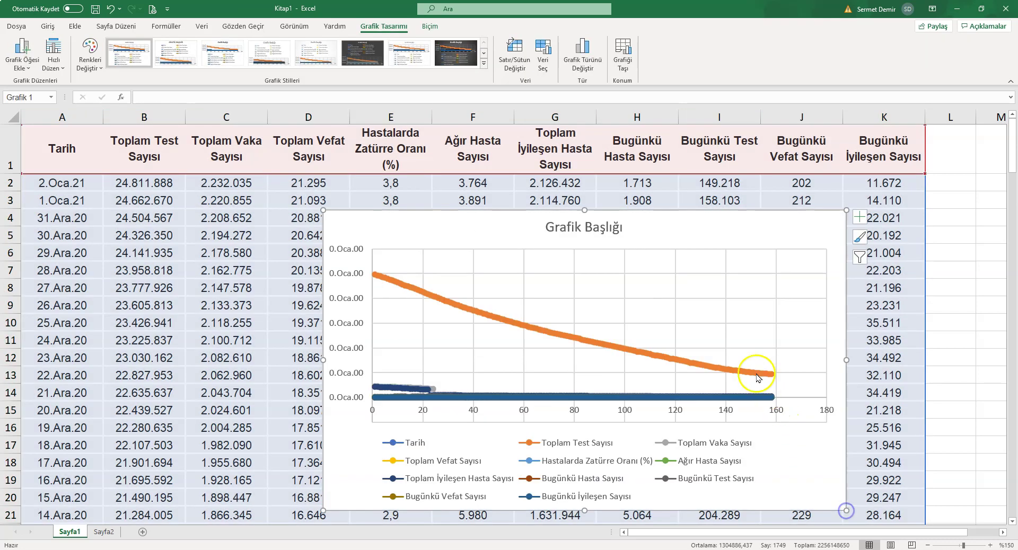
drag(605, 211, 541, 140)
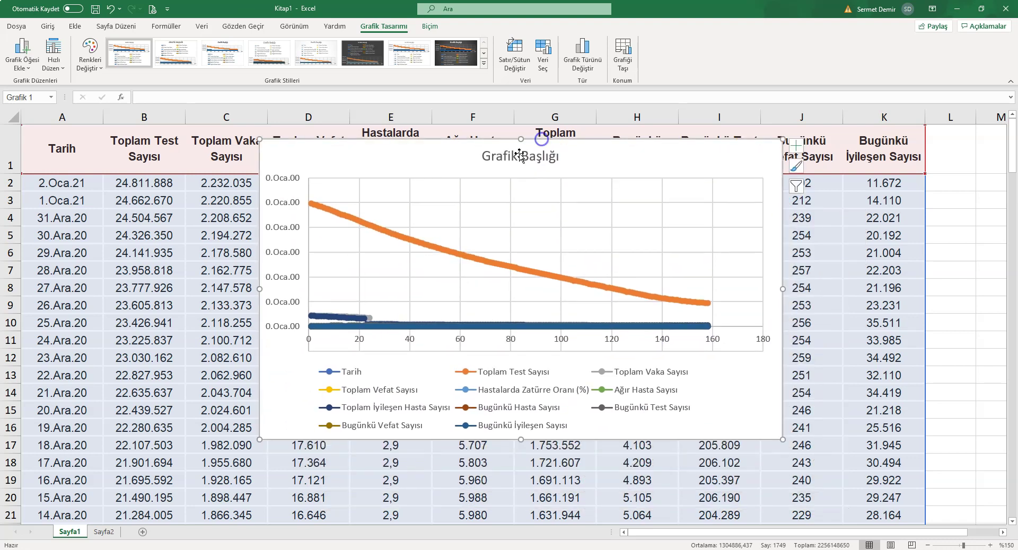
- Format the vertical axis with a logarithmic scale, accepting the warning
click(278, 239)
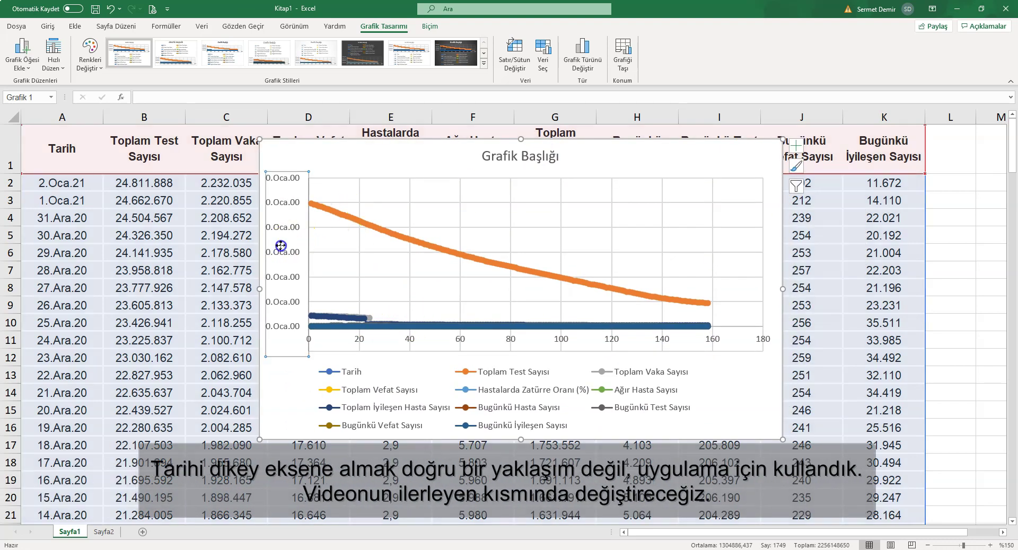
right_click(280, 254)
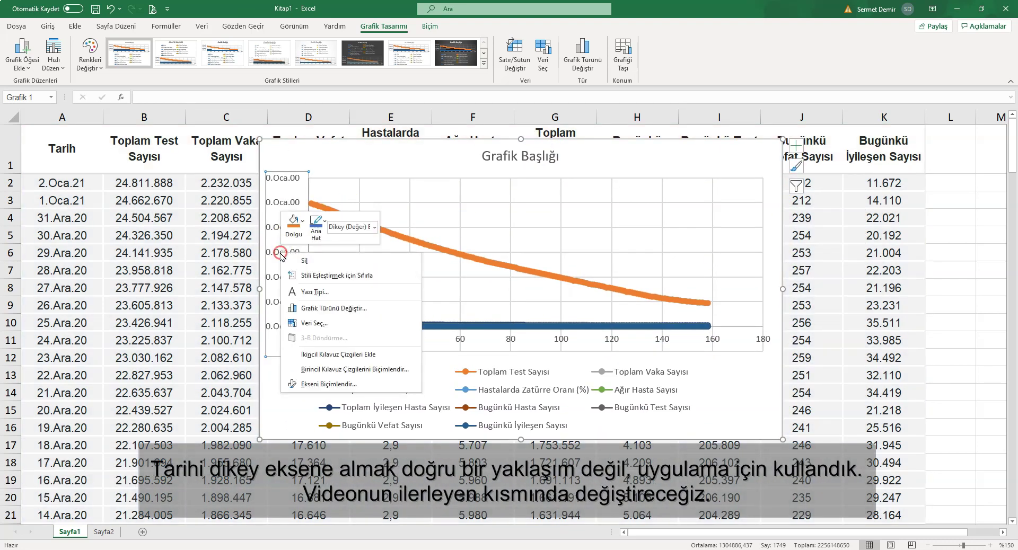
click(342, 384)
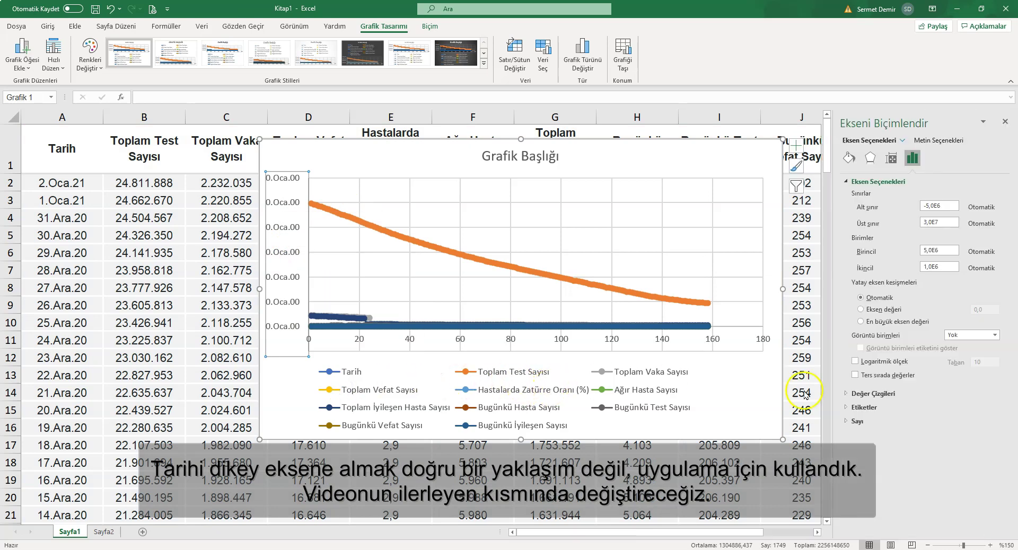
click(890, 365)
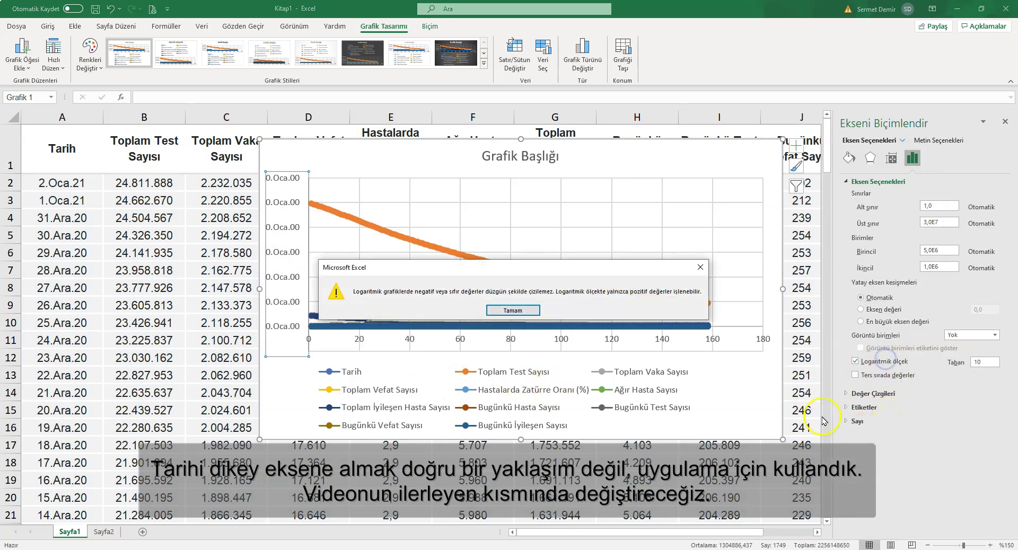
click(513, 310)
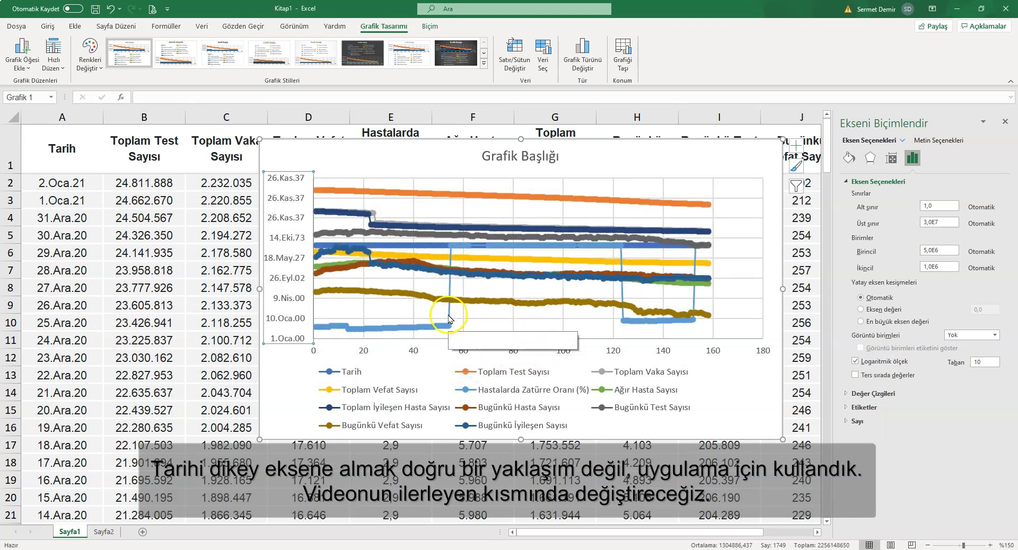
- Move the chart down so the table's header row is uncovered
click(432, 326)
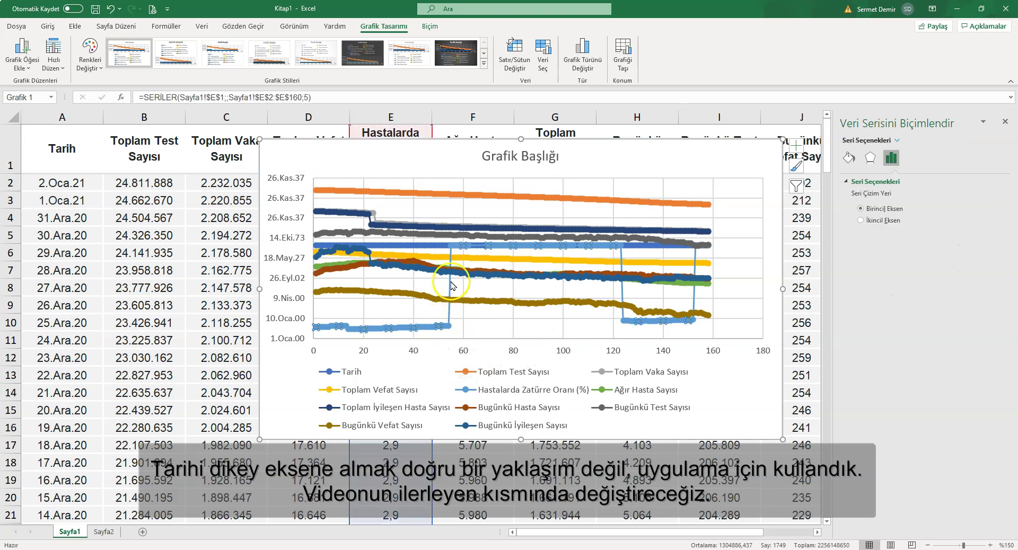
mouse_move(449, 248)
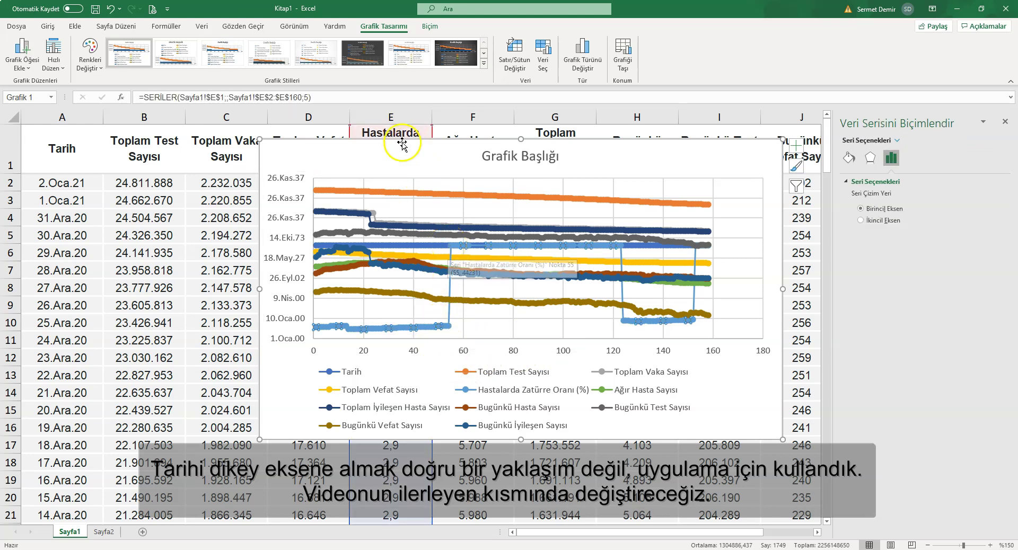
drag(402, 144, 386, 196)
key(Escape)
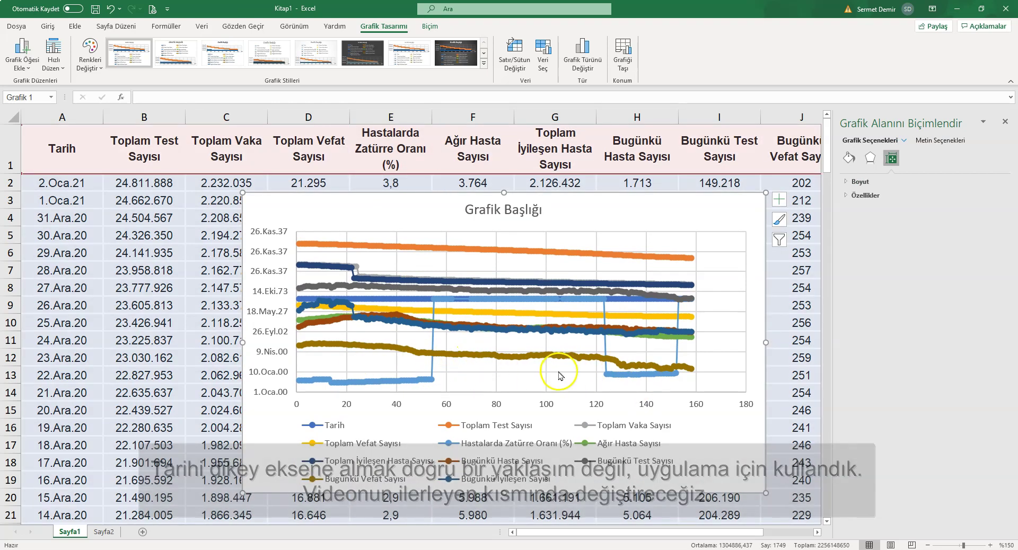
click(104, 531)
- On Sayfa2, select columns A–K and insert a Scatter with Smooth Lines and Markers chart
scroll(574, 266, up, 15)
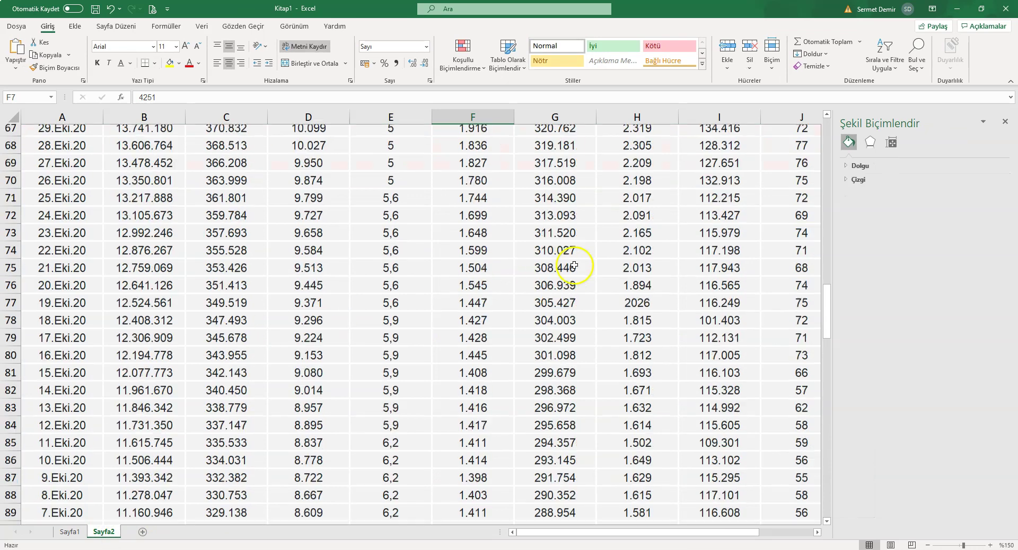
scroll(573, 266, up, 20)
click(1004, 121)
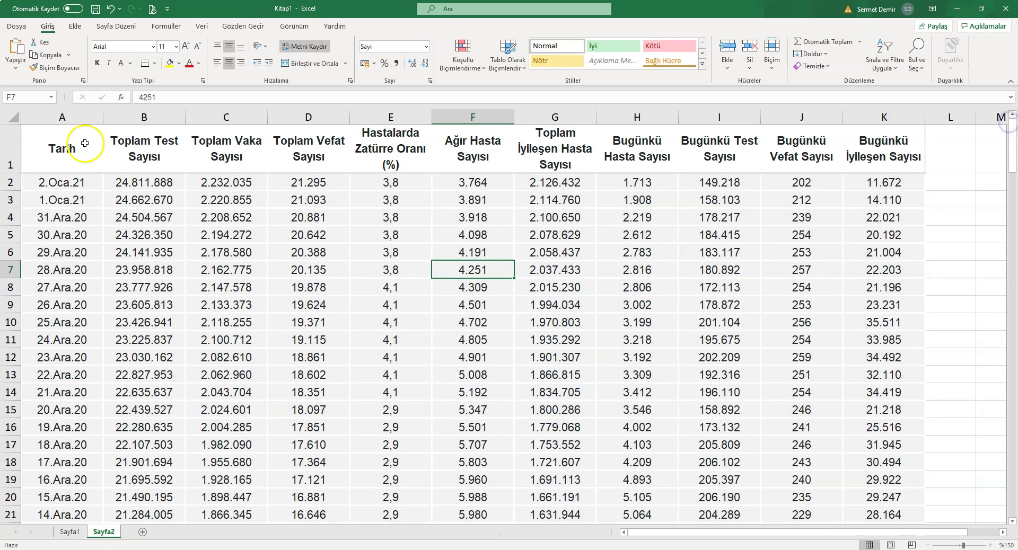
click(68, 120)
drag(68, 120, 910, 150)
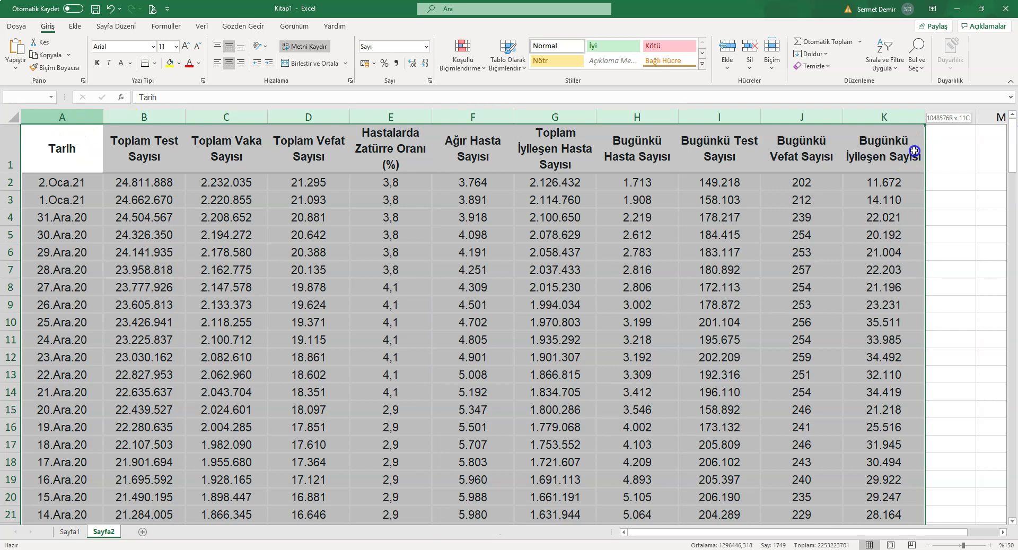
click(75, 27)
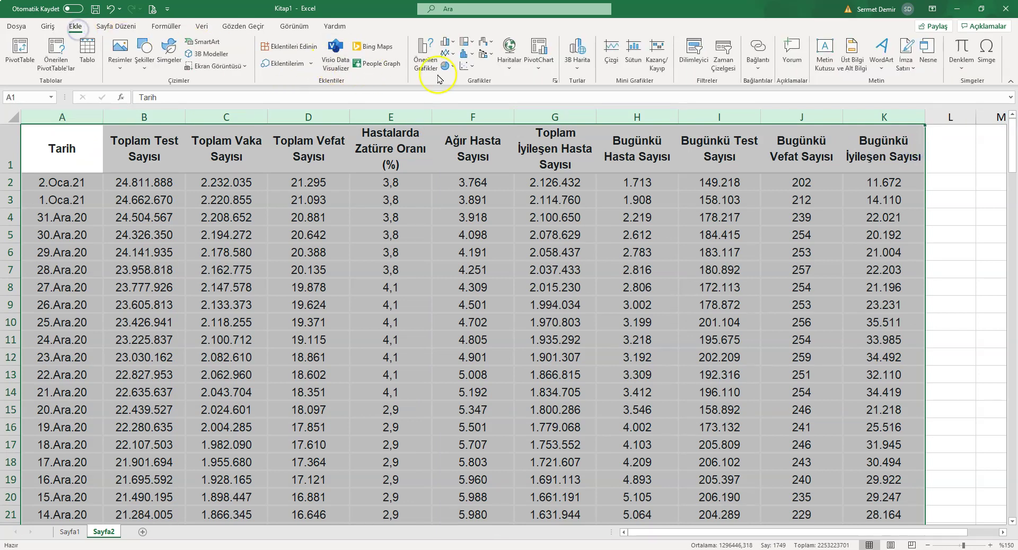
click(471, 66)
click(490, 99)
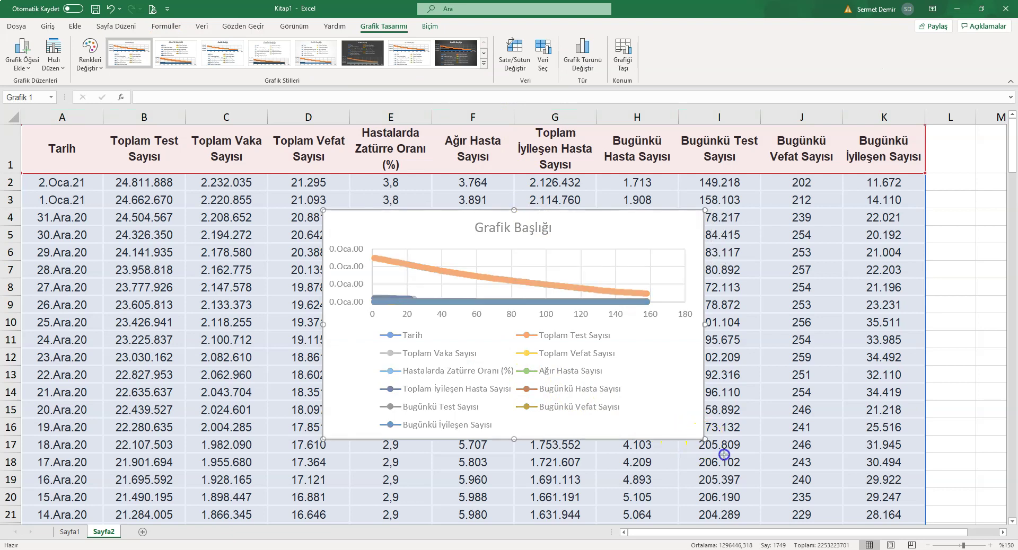
- Enlarge the new chart, move it up-left over the table and collapse the ribbon
drag(704, 438, 952, 469)
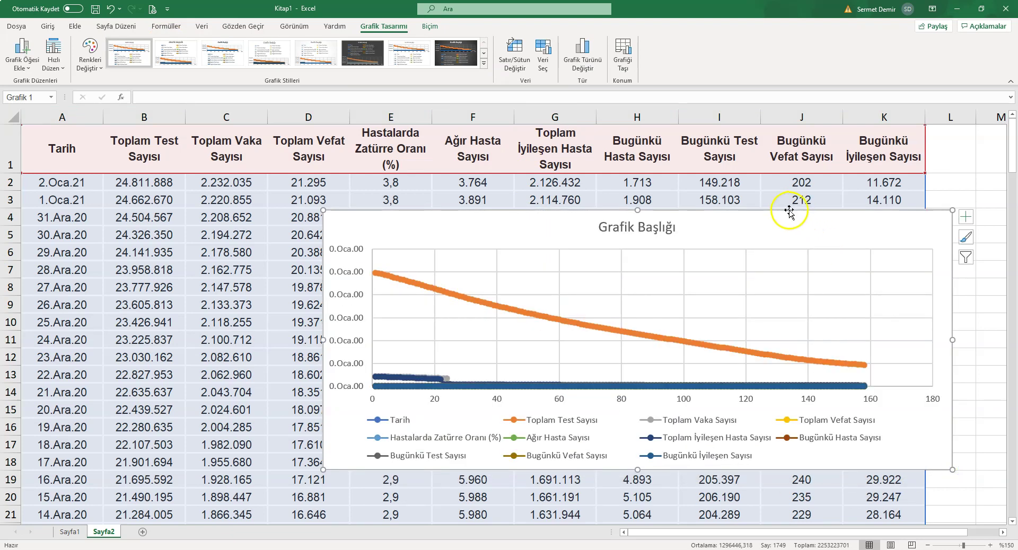
drag(802, 219, 626, 163)
click(1010, 84)
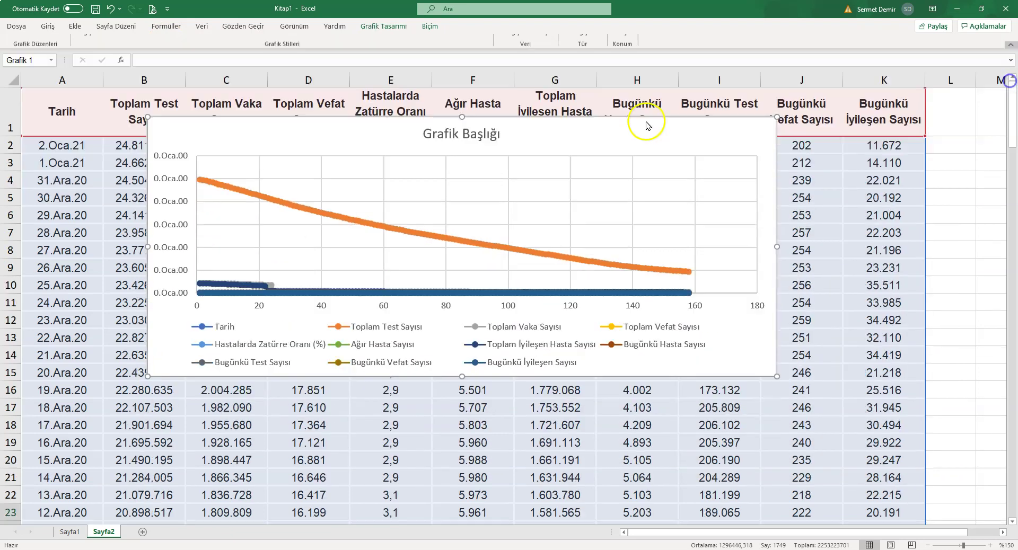
drag(778, 363, 819, 514)
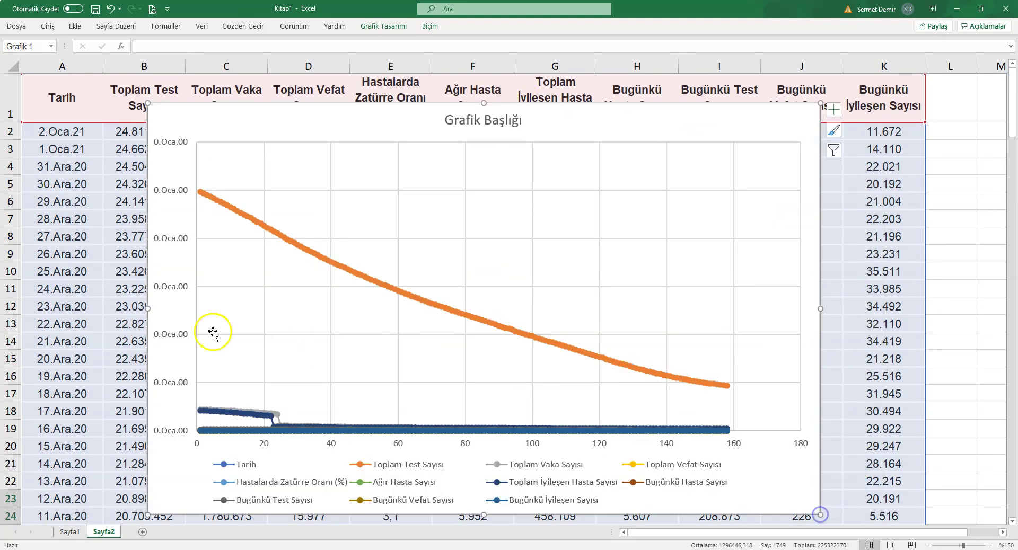
- Set the chart's vertical axis to a base-10 logarithmic scale via Format Axis
click(164, 289)
right_click(178, 289)
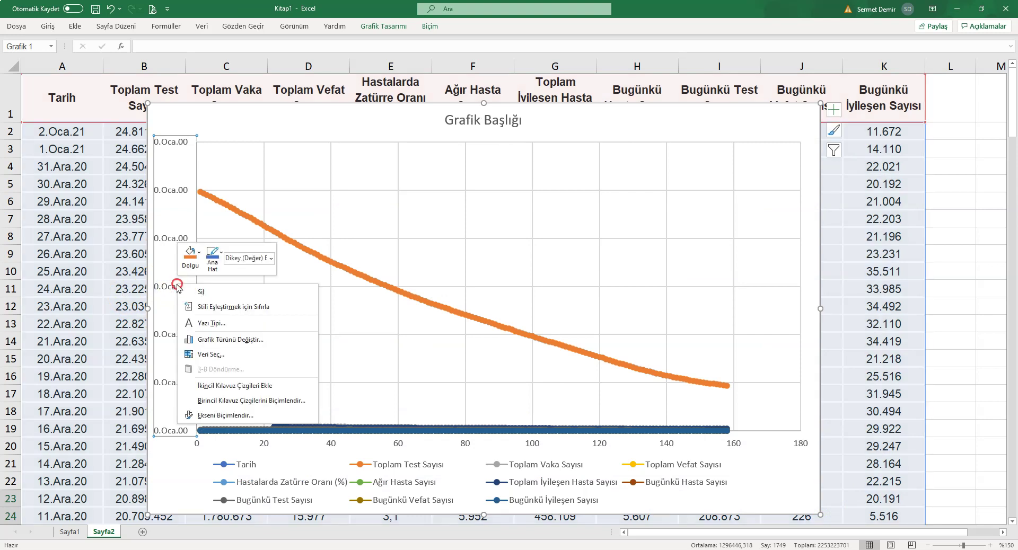
click(217, 413)
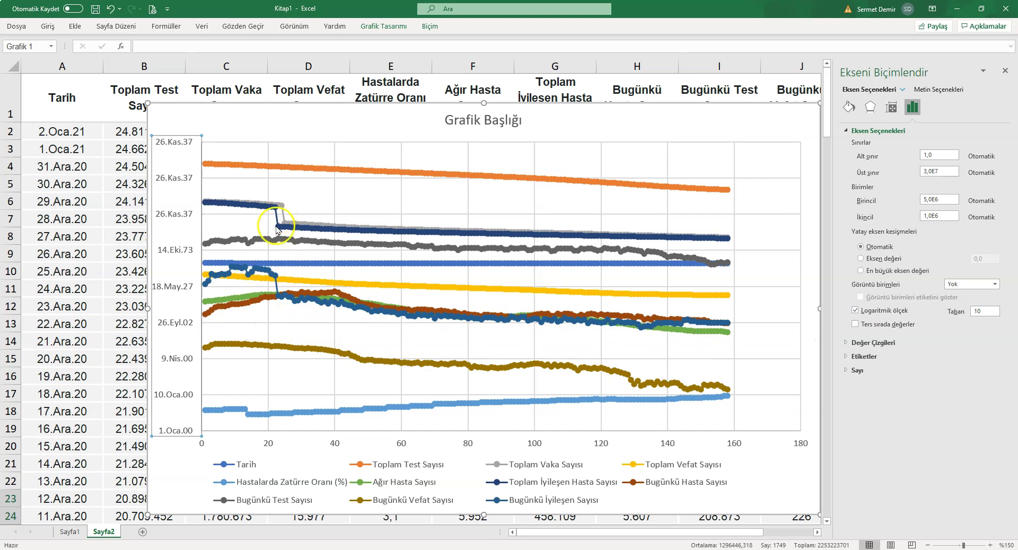
- Inspect points 21 and 22 of the Bugünkü İyileşen Sayısı line where it drops
click(275, 276)
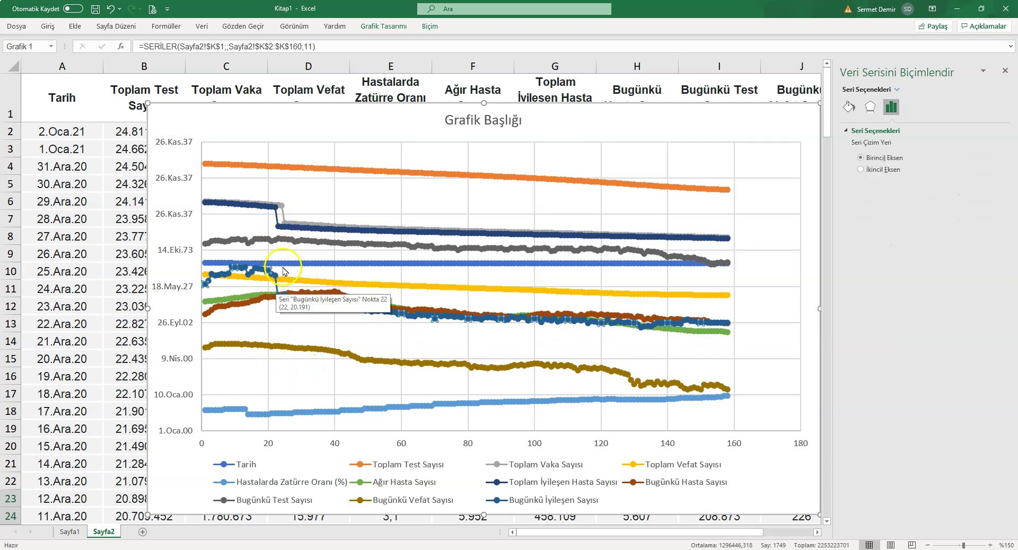
click(277, 295)
click(275, 277)
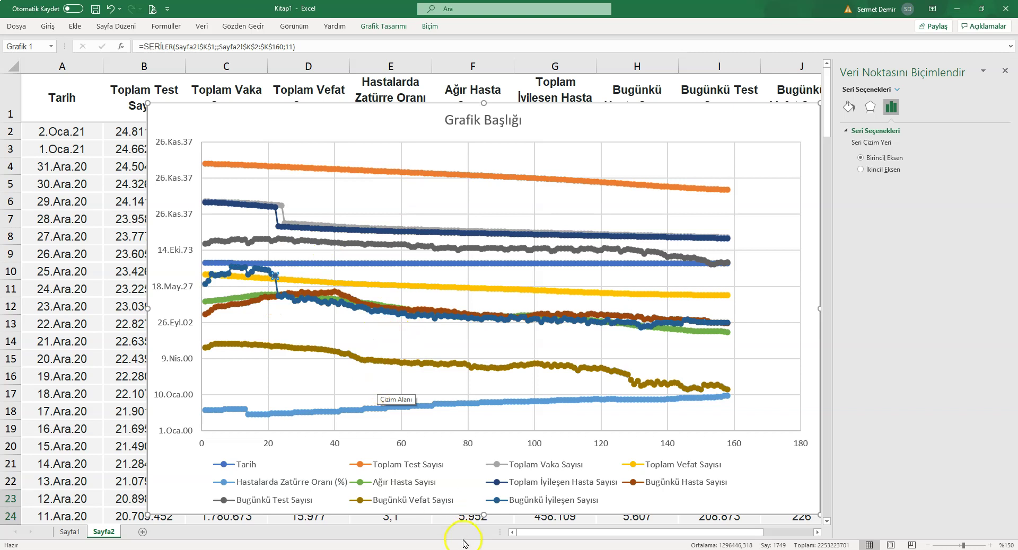
drag(527, 109, 470, 119)
- Re-select the drop point and highlight table row 22, the 13.Ara.20 row
click(218, 289)
click(218, 283)
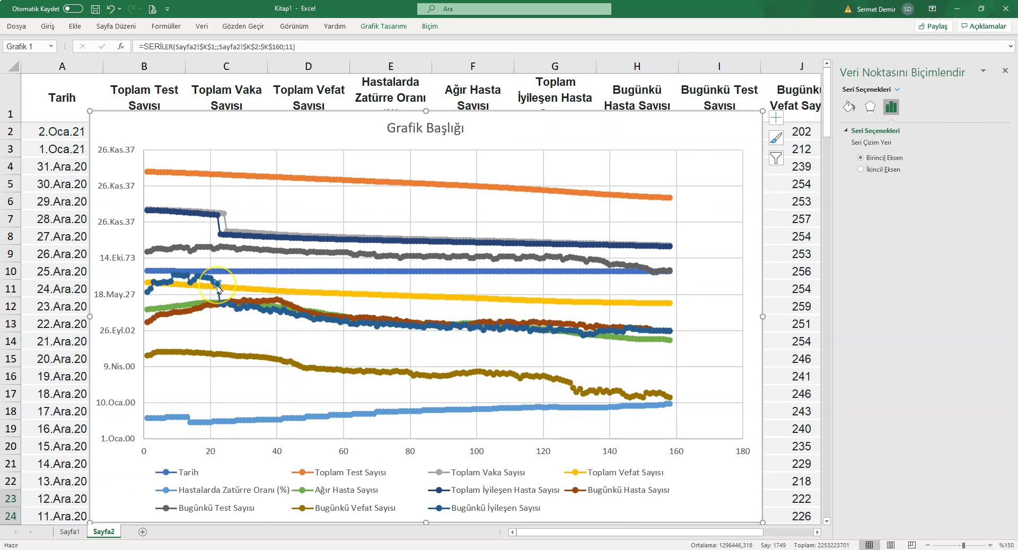
mouse_move(219, 289)
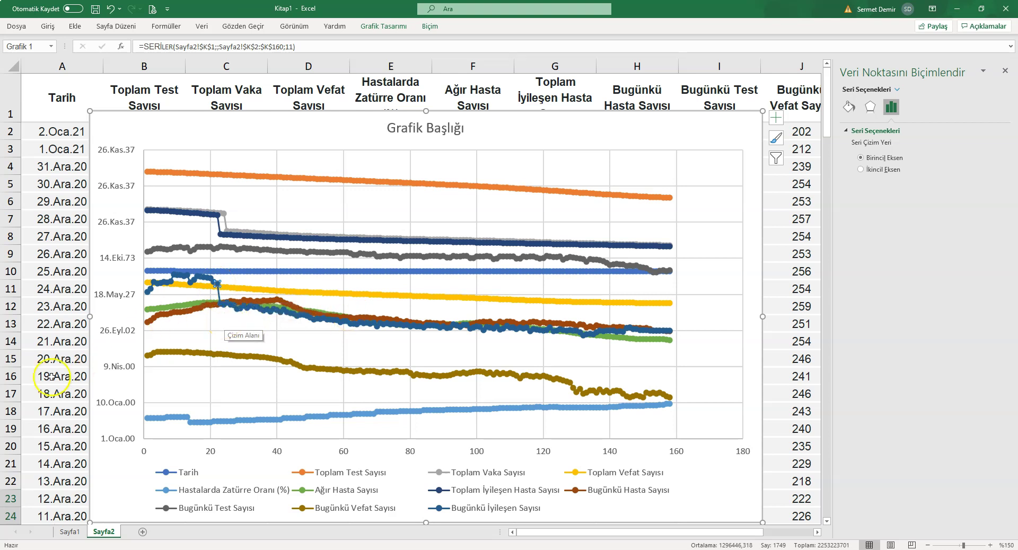
click(15, 481)
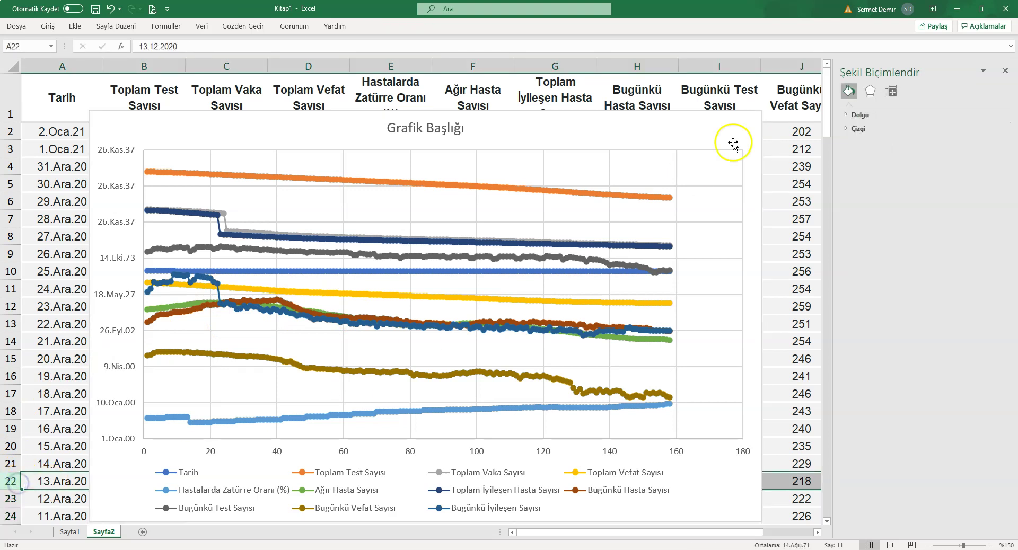
- Zoom out to 77%, move the chart bottom-right and select recovered counts K22:K24
click(952, 546)
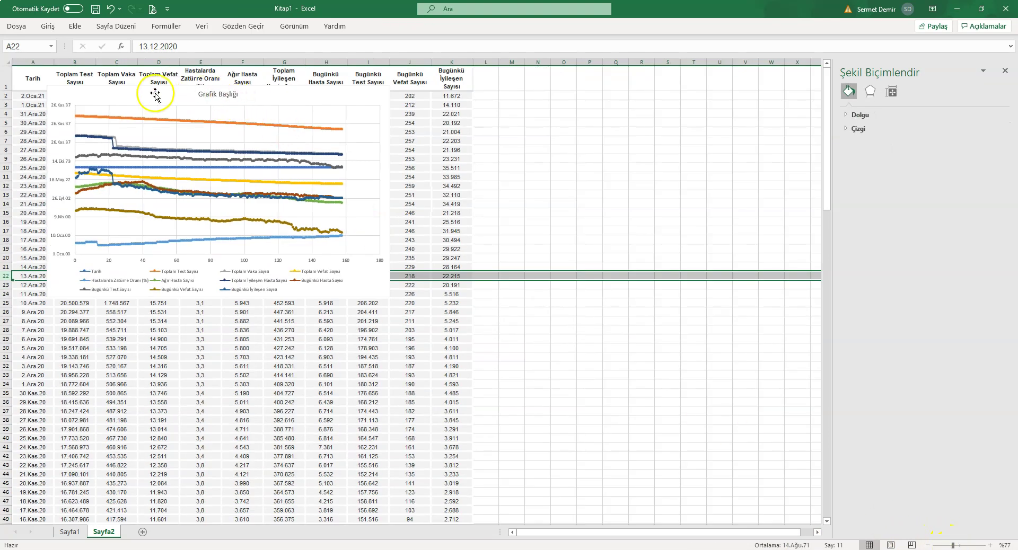
drag(155, 94, 526, 325)
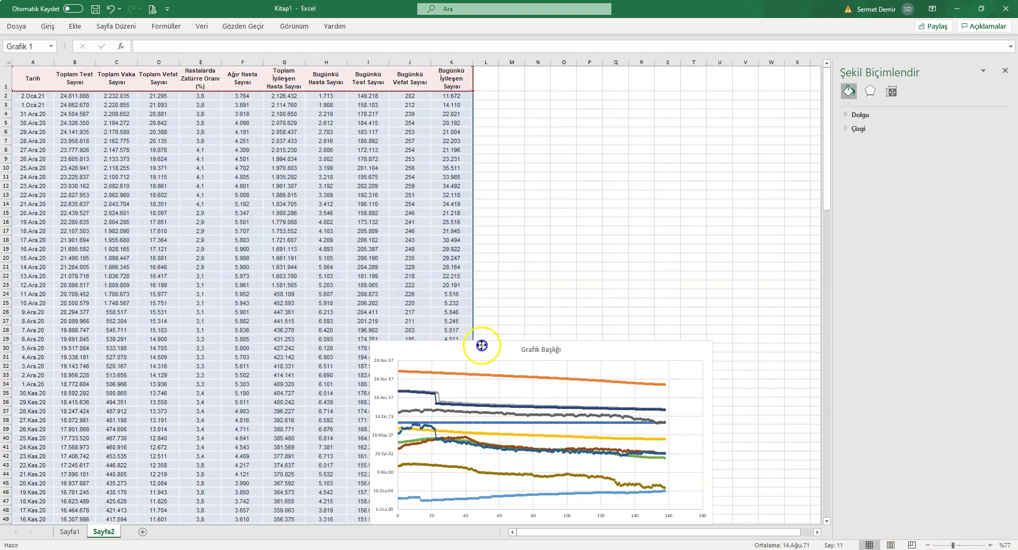
click(6, 276)
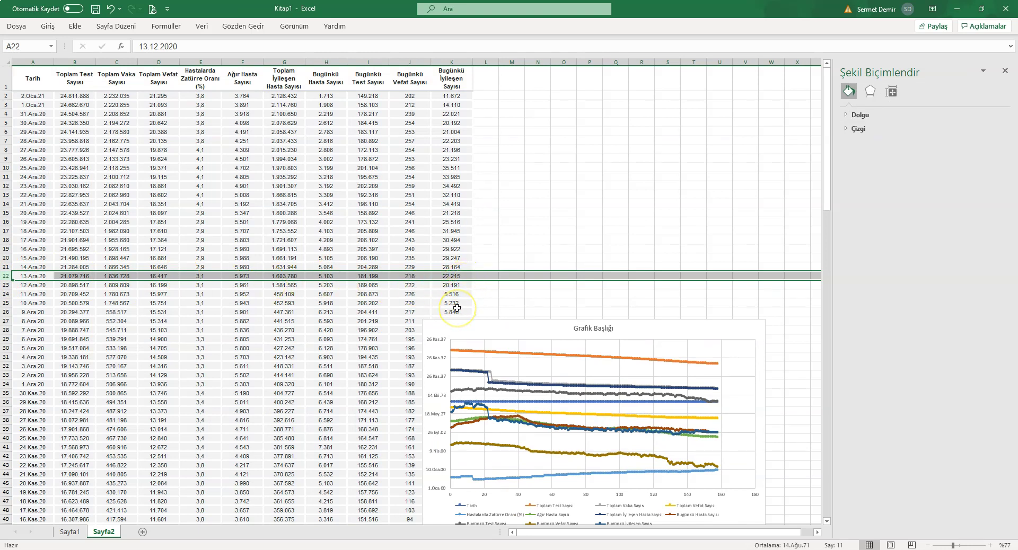
click(459, 292)
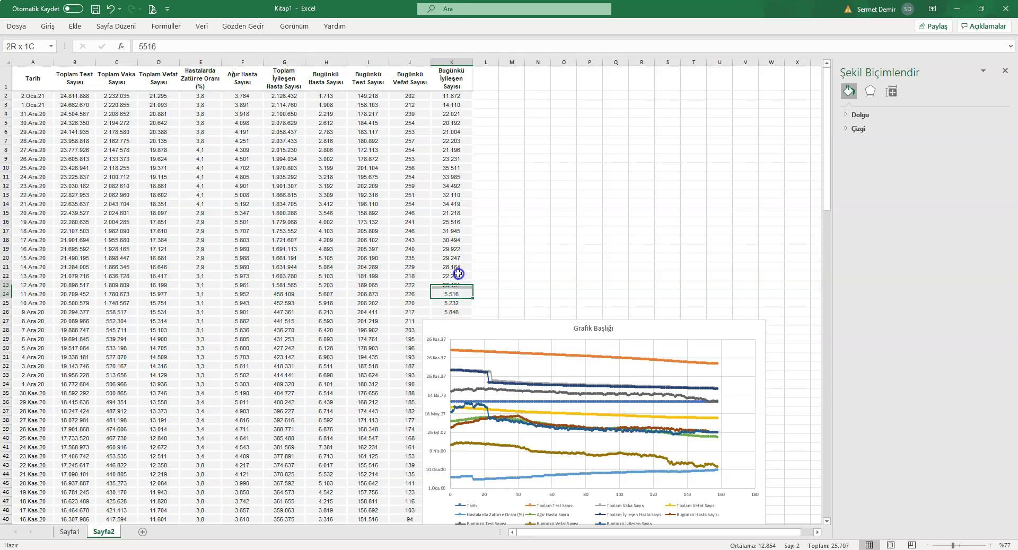
- In Chrome, scroll the source table to December and highlight the 10–12 Aralık 2020 rows
key(alt+Tab)
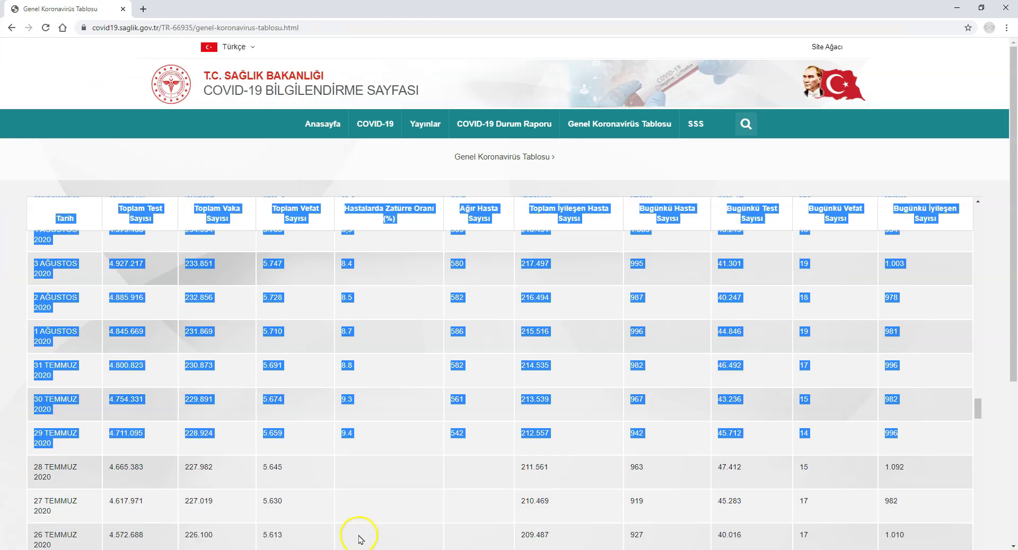
key(alt+Tab)
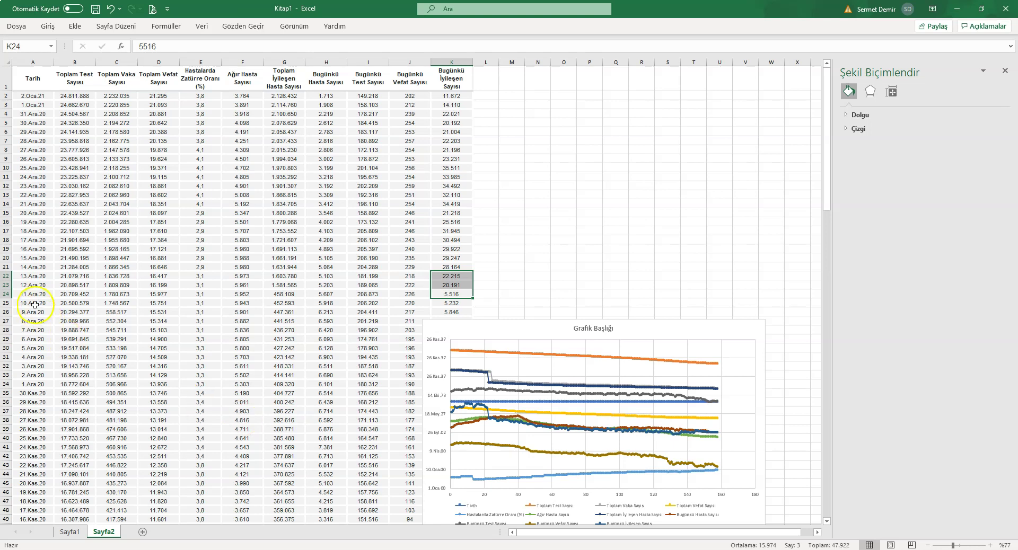
key(alt+Tab)
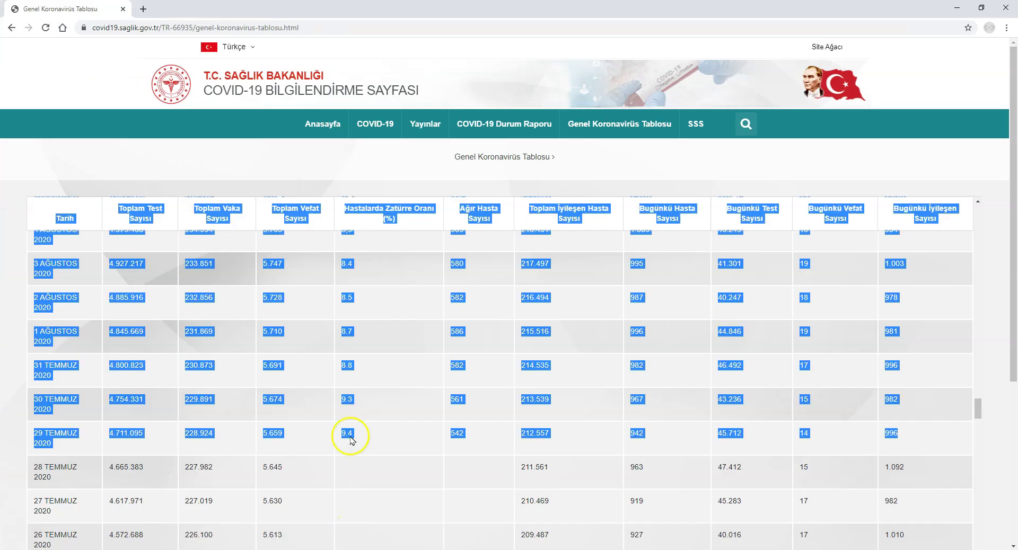
scroll(386, 357, up, 5)
scroll(387, 357, up, 5)
scroll(388, 359, up, 5)
scroll(388, 360, up, 5)
scroll(387, 360, up, 5)
scroll(387, 360, up, 5)
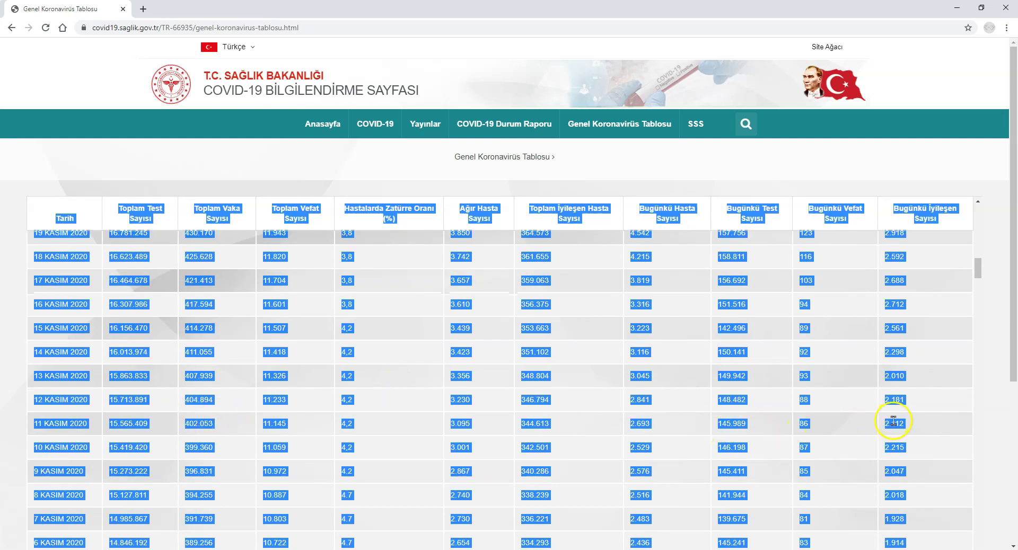
click(913, 424)
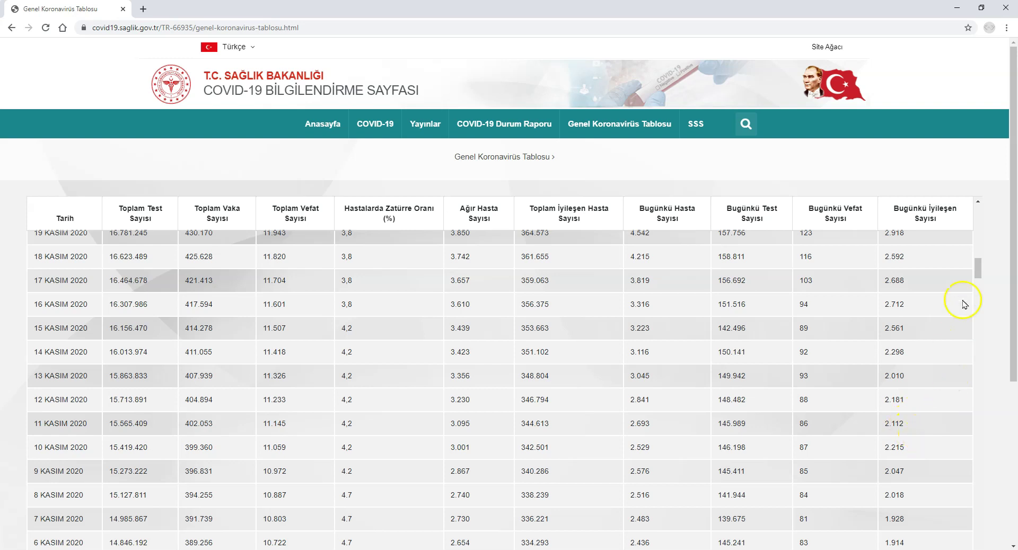
scroll(964, 304, up, 10)
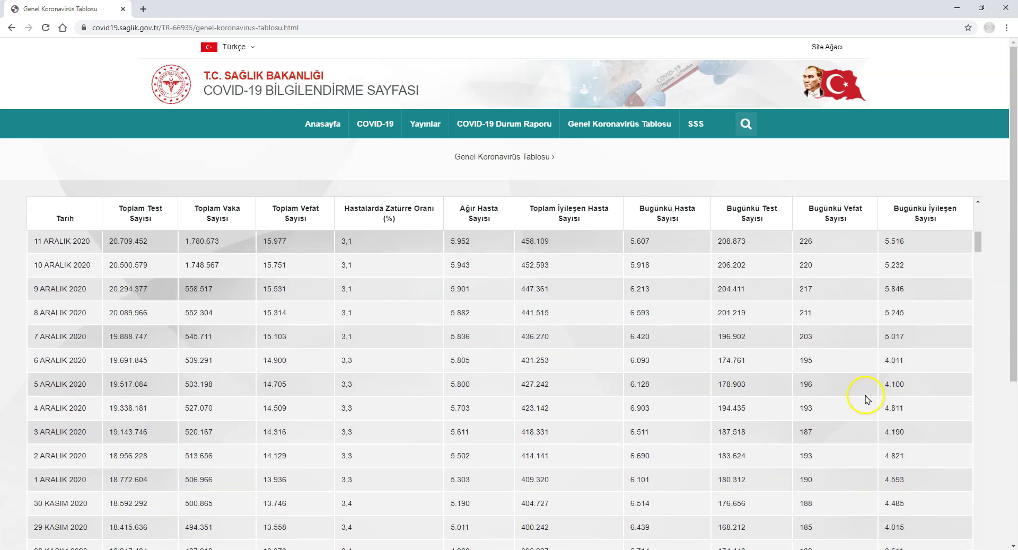
drag(922, 431, 883, 362)
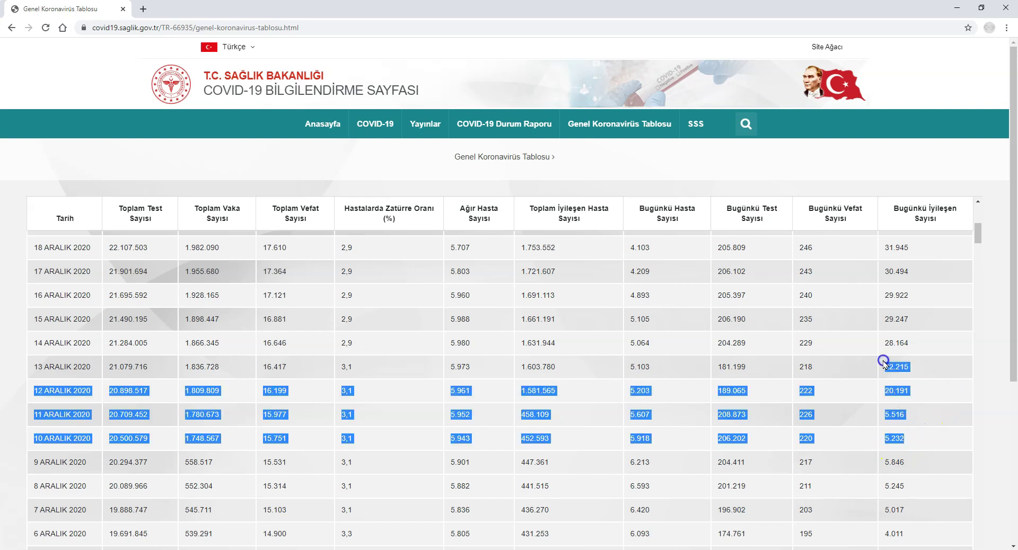
click(929, 416)
- Back in Excel, move the Sayfa2 chart up over the table data
key(alt+Tab)
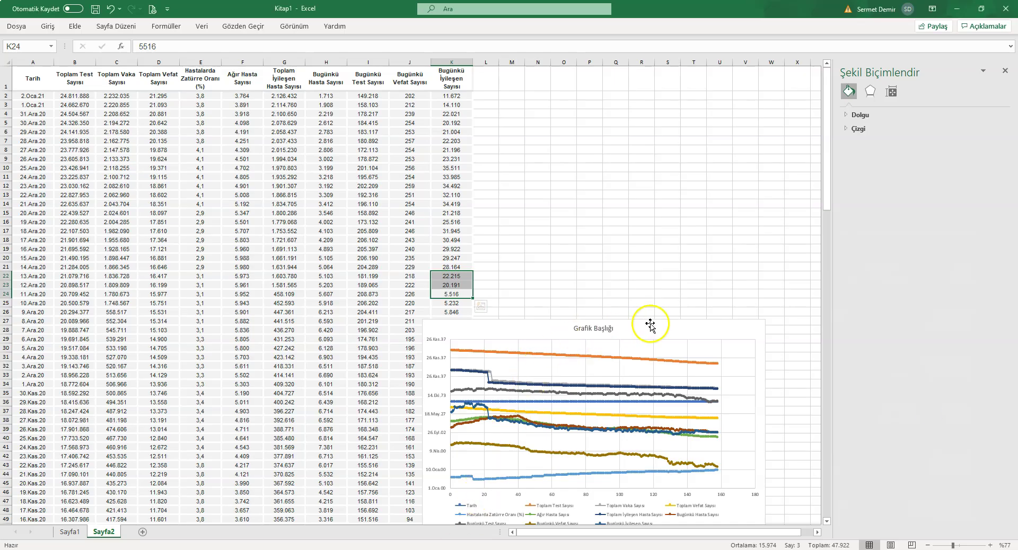
click(652, 328)
drag(652, 327, 508, 165)
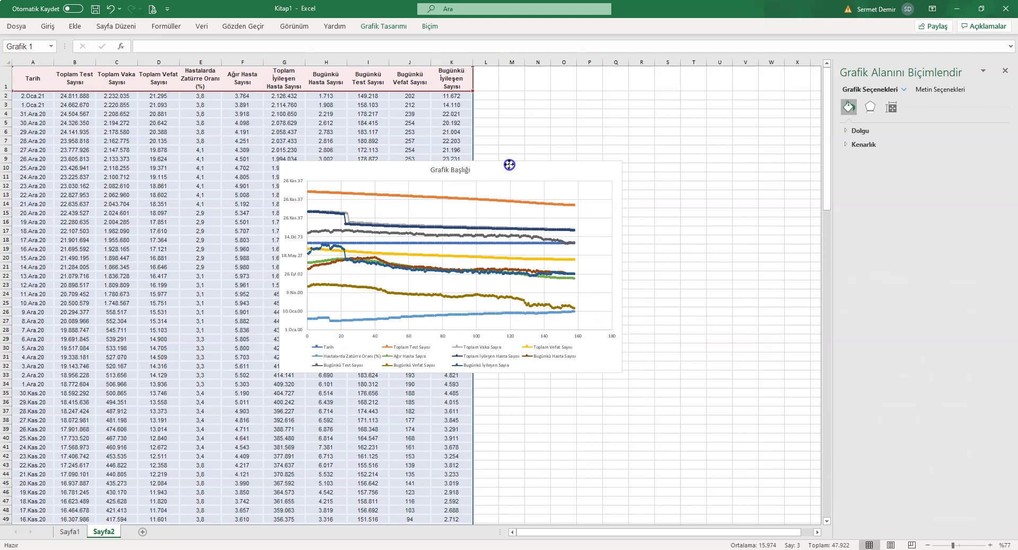
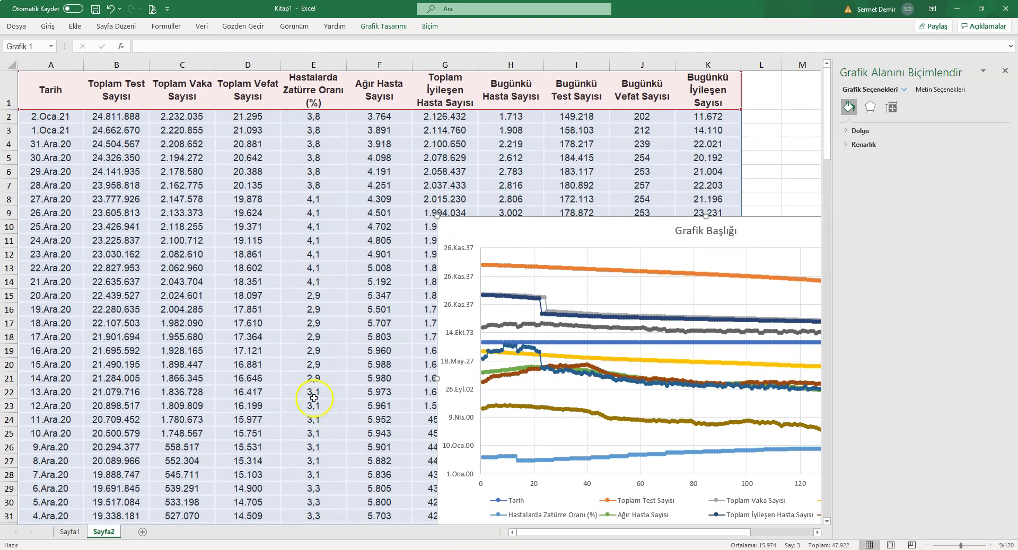
- Delete the old multi-series line chart from Sayfa2, leaving only the data table
drag(642, 228, 319, 213)
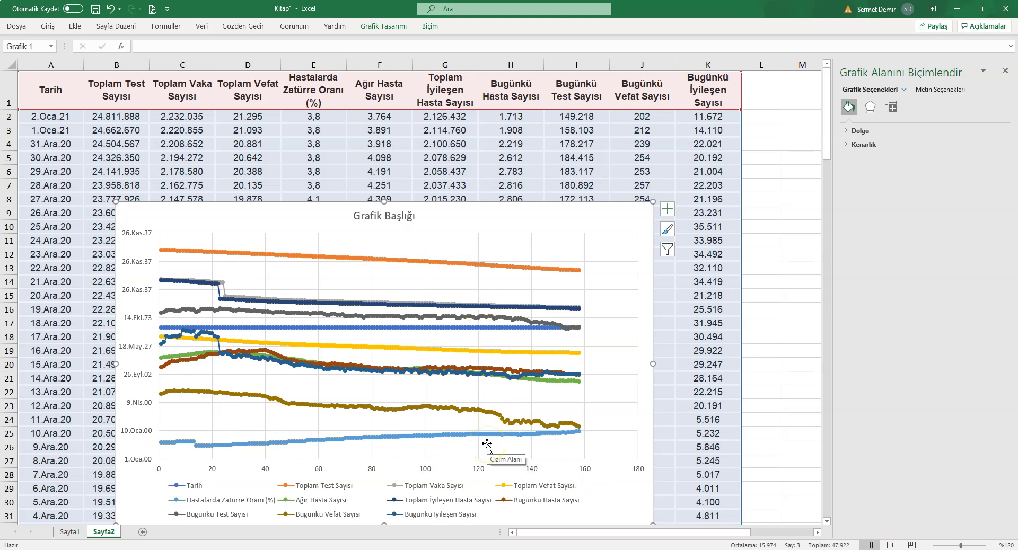
click(407, 265)
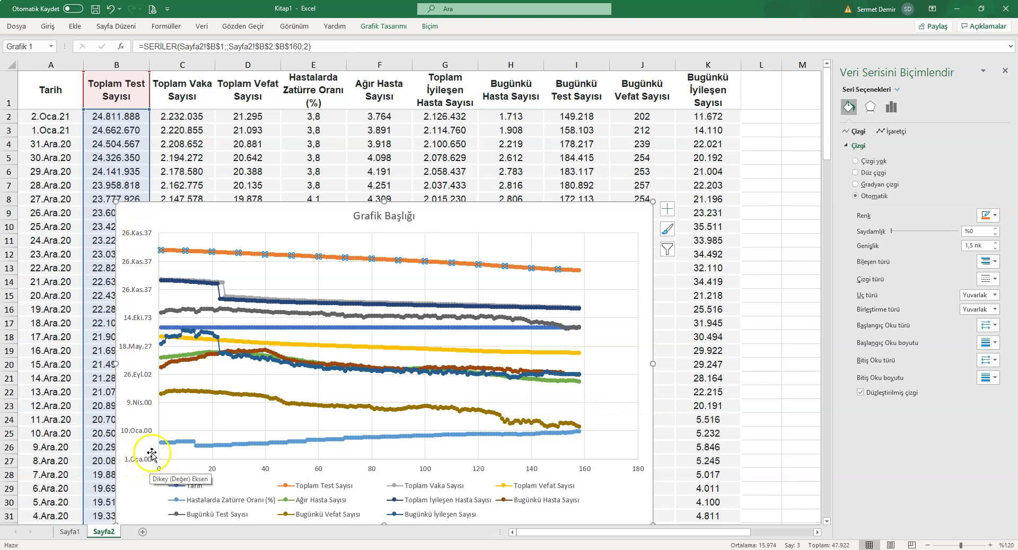
click(472, 209)
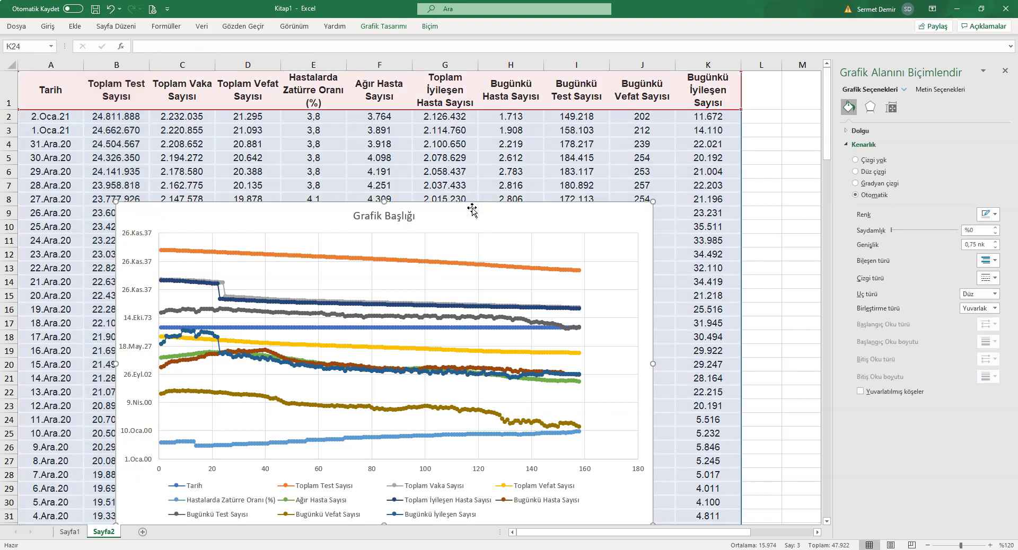
key(Delete)
click(769, 271)
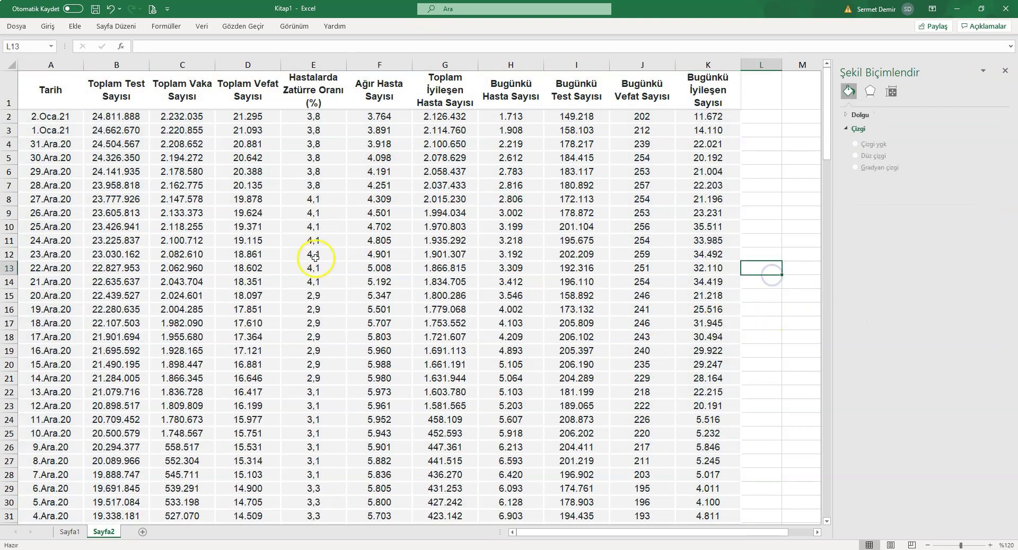
- Sort the Tarih column oldest to newest, expanding the sort to all table columns
click(54, 84)
key(ctrl+shift+Down)
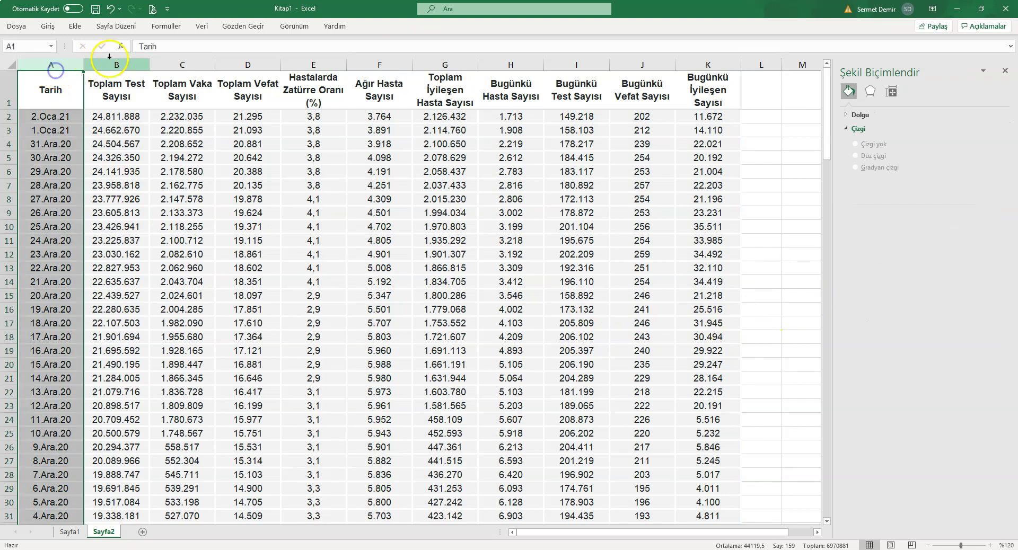
click(19, 27)
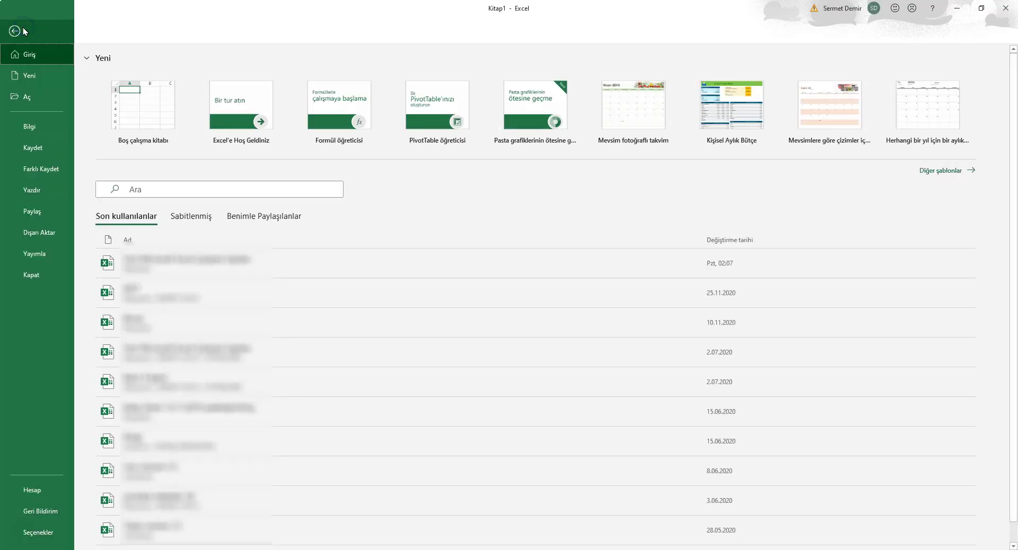
click(24, 31)
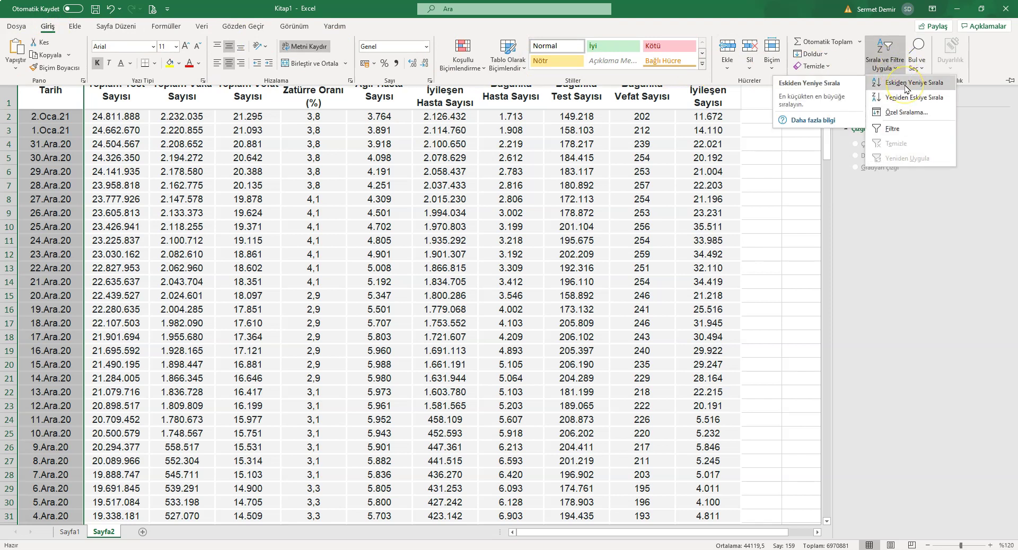
click(906, 85)
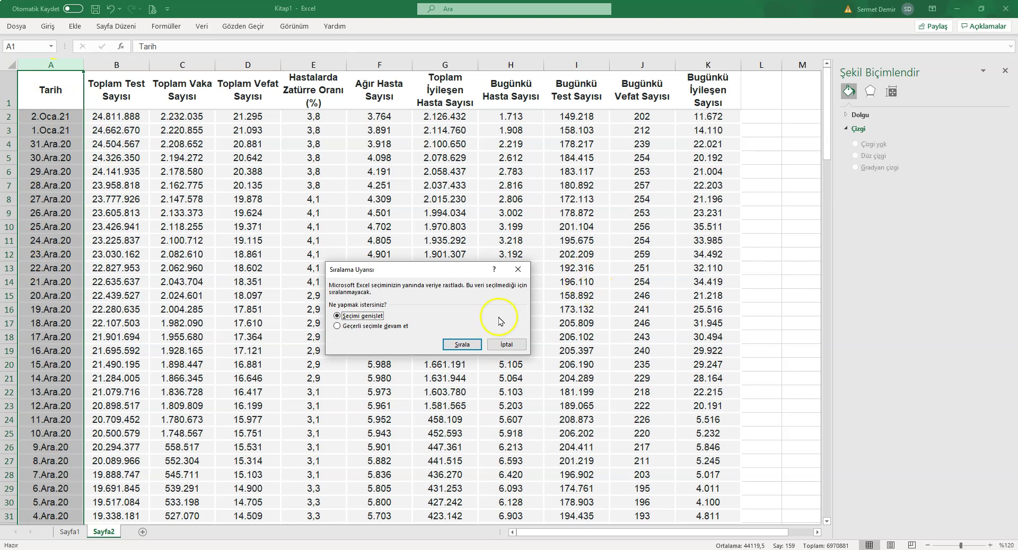
click(462, 344)
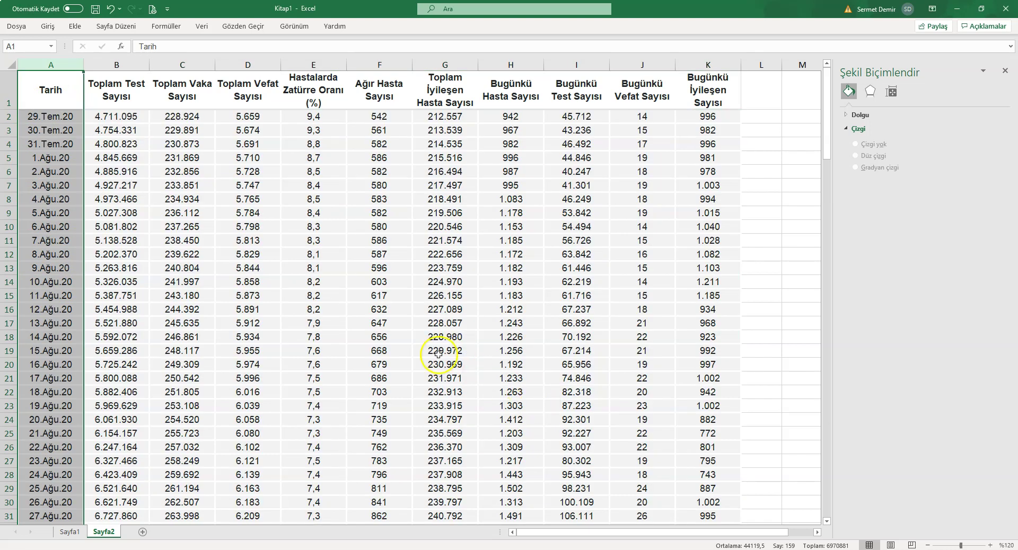
click(260, 255)
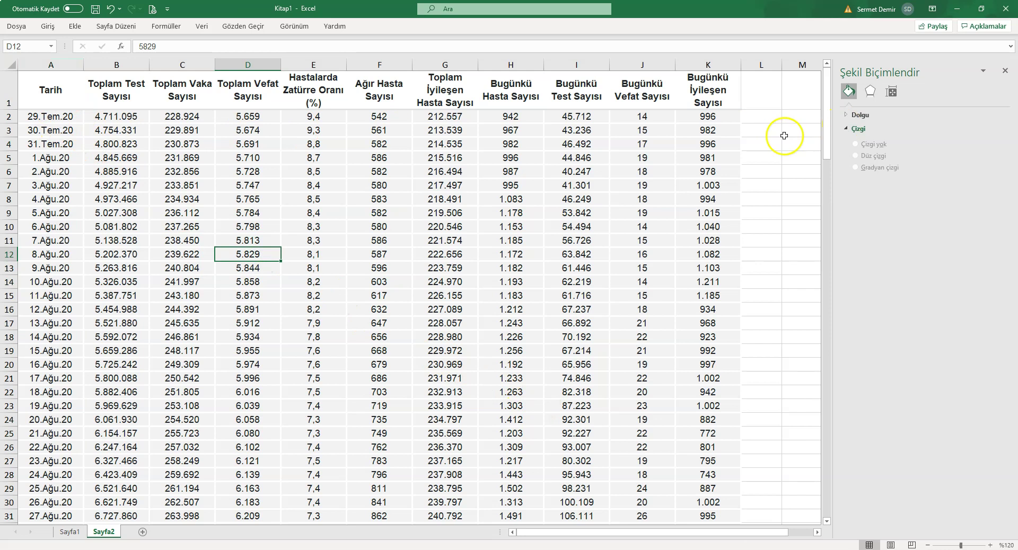
- Select A1:K159 and insert a Scatter with Smooth Lines and Markers chart
drag(121, 116, 700, 119)
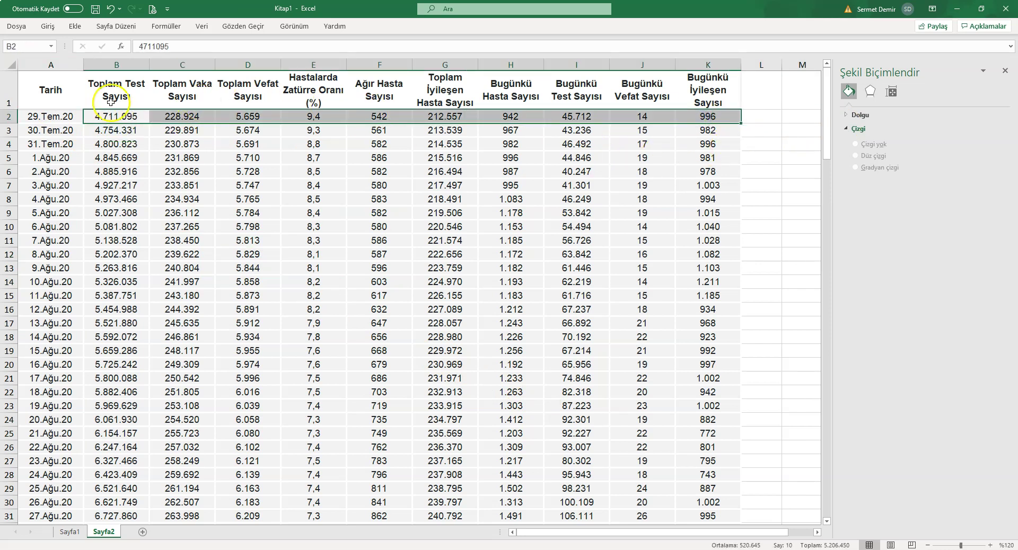
click(41, 74)
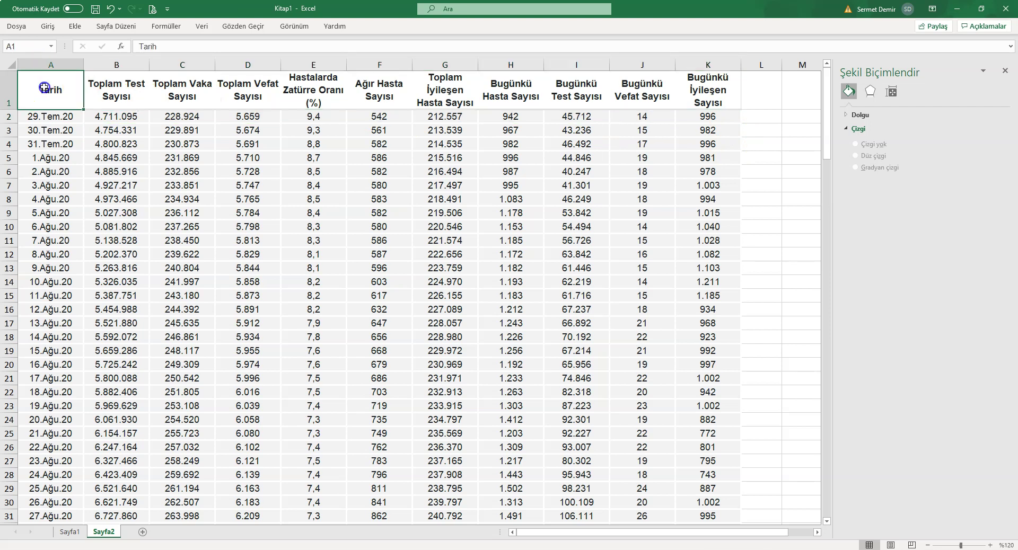
drag(42, 65, 511, 84)
mouse_move(58, 87)
mouse_down()
mouse_move(704, 460)
mouse_move(710, 506)
mouse_up()
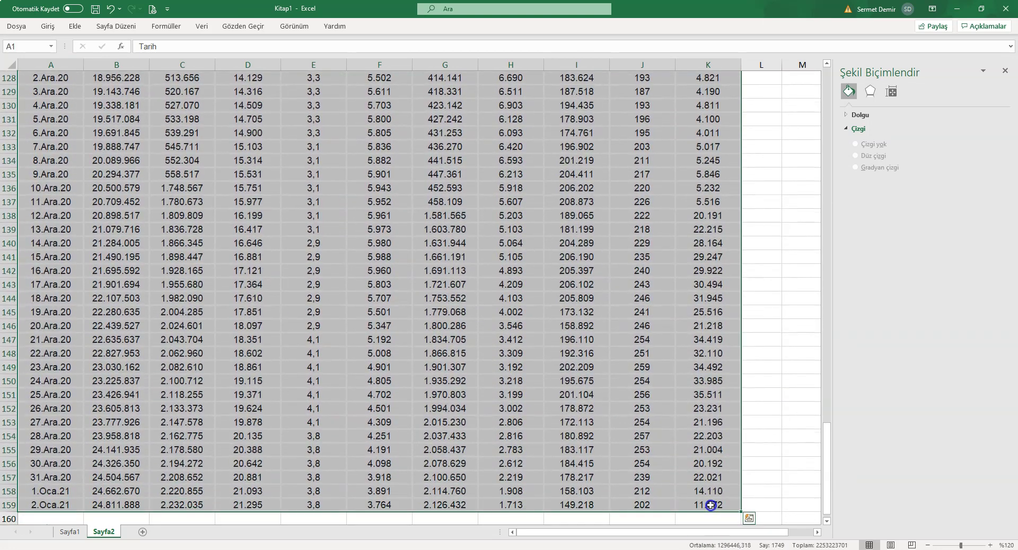
click(77, 29)
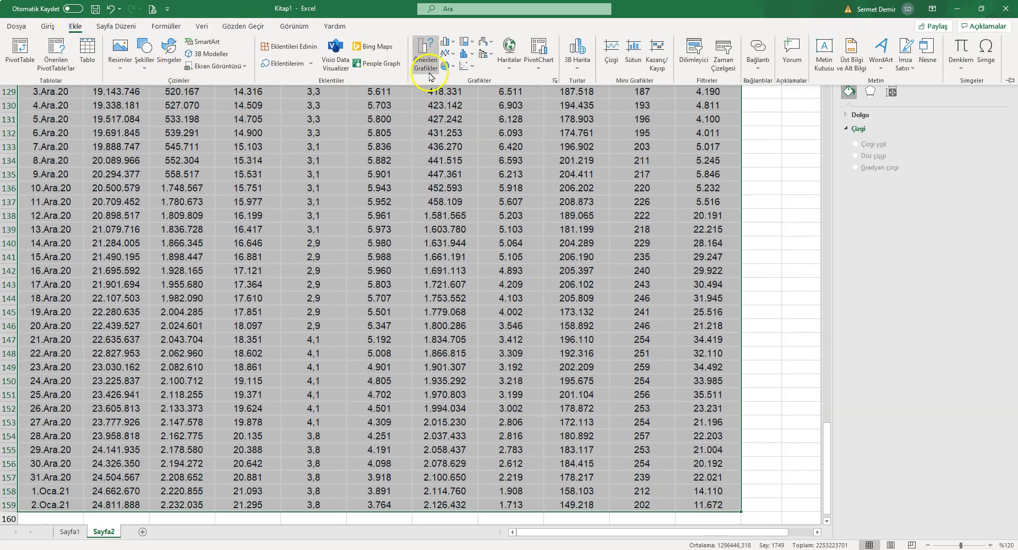
click(471, 66)
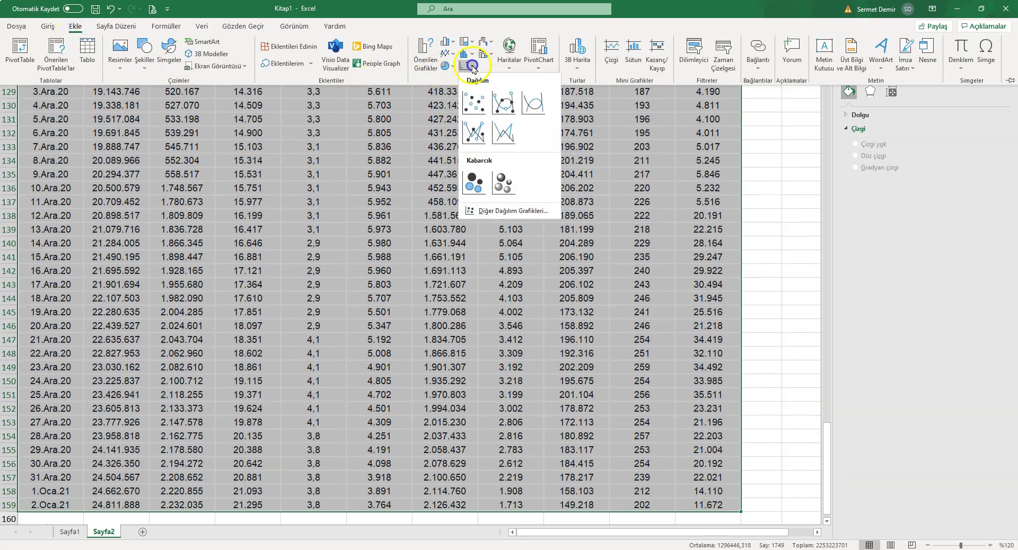
click(509, 107)
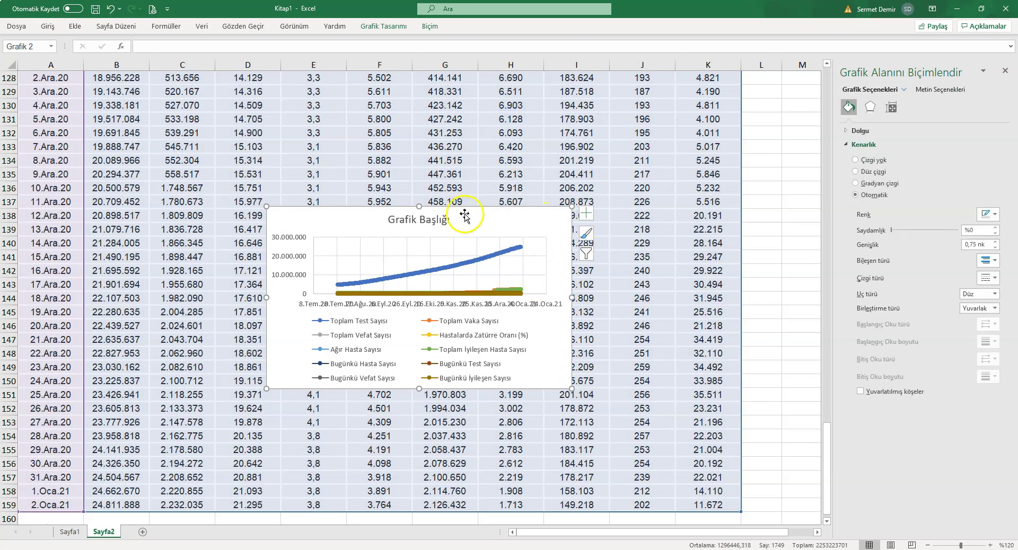
- Turn on Logarithmic scale for the vertical axis in Format Axis, then drag the chart larger
click(286, 257)
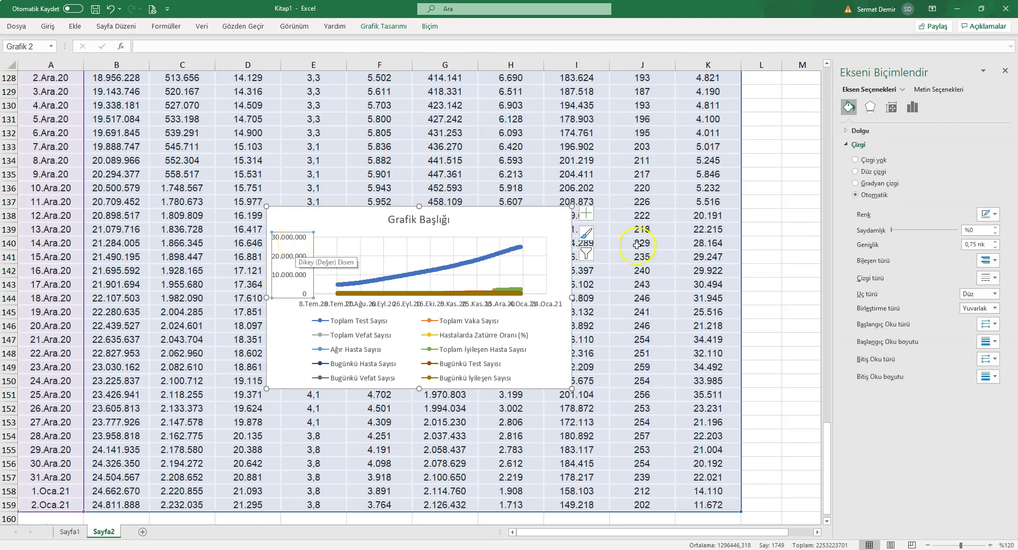
click(913, 108)
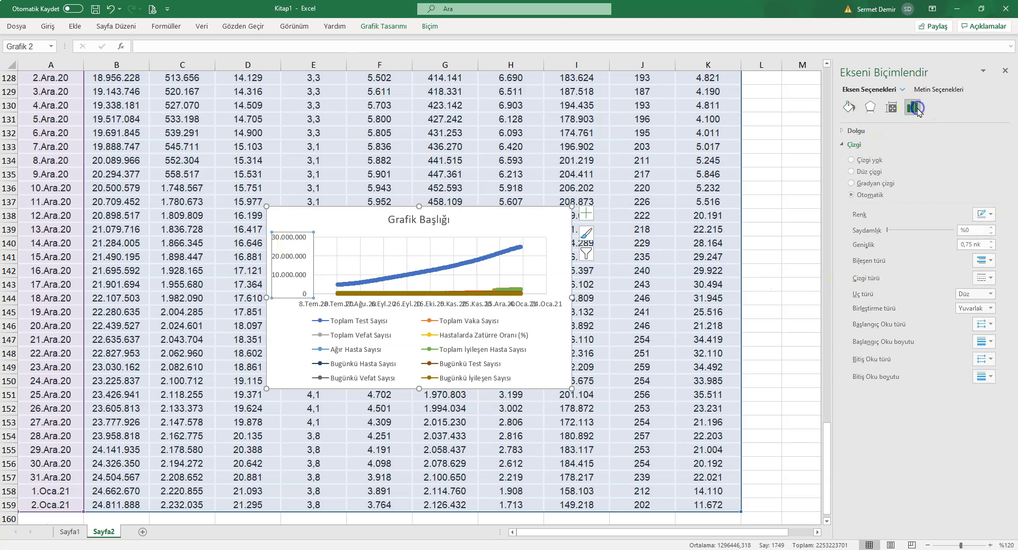
right_click(282, 254)
click(326, 390)
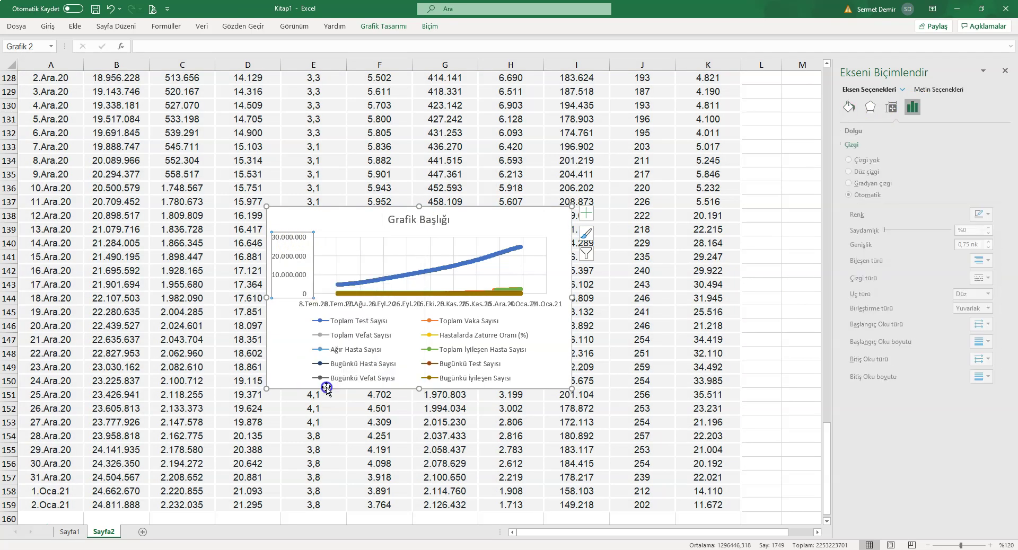
click(886, 312)
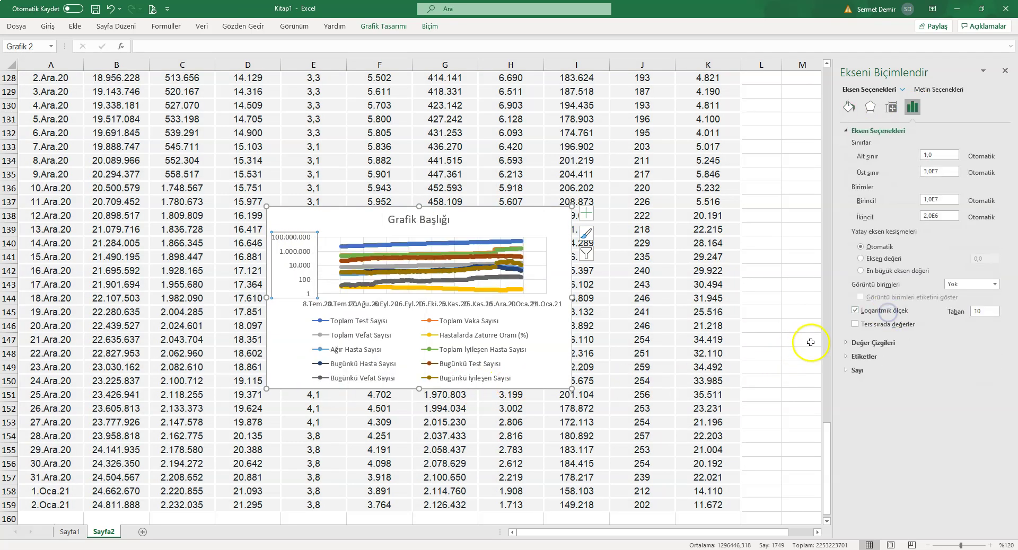
mouse_move(572, 389)
mouse_down()
mouse_move(630, 409)
mouse_move(779, 493)
mouse_up()
mouse_move(638, 206)
mouse_down()
mouse_move(582, 192)
mouse_move(430, 80)
mouse_up()
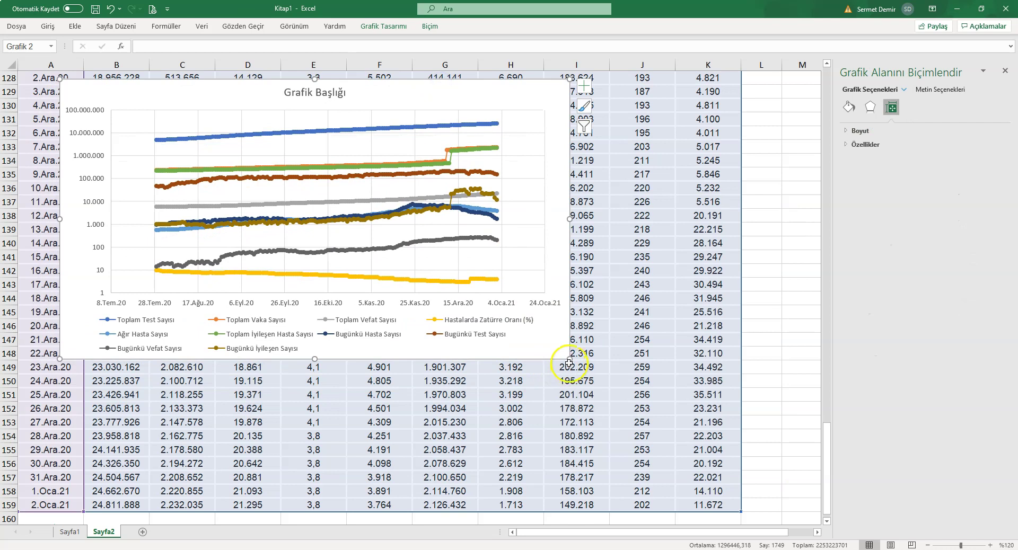
- Stretch the chart even larger over the data
drag(569, 361, 798, 500)
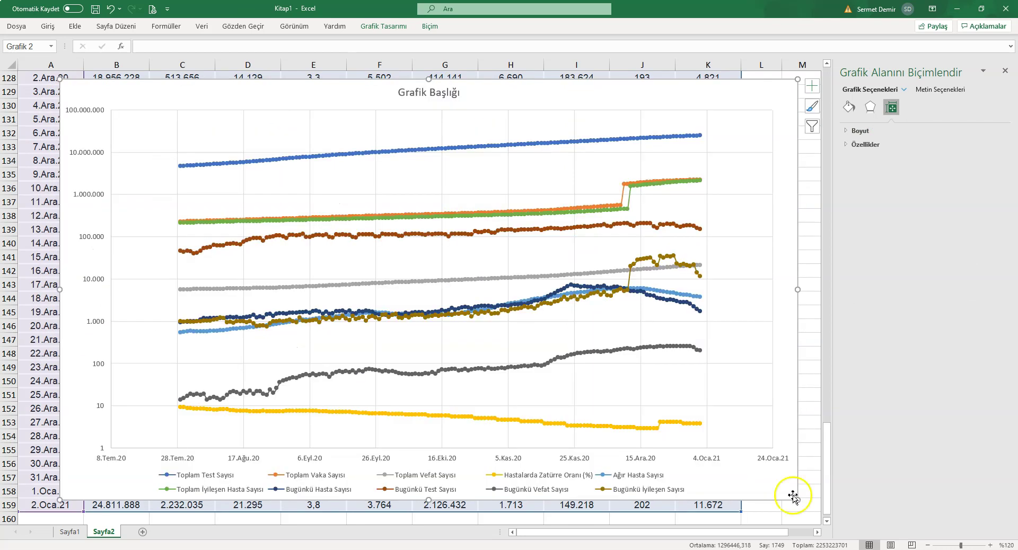
click(368, 154)
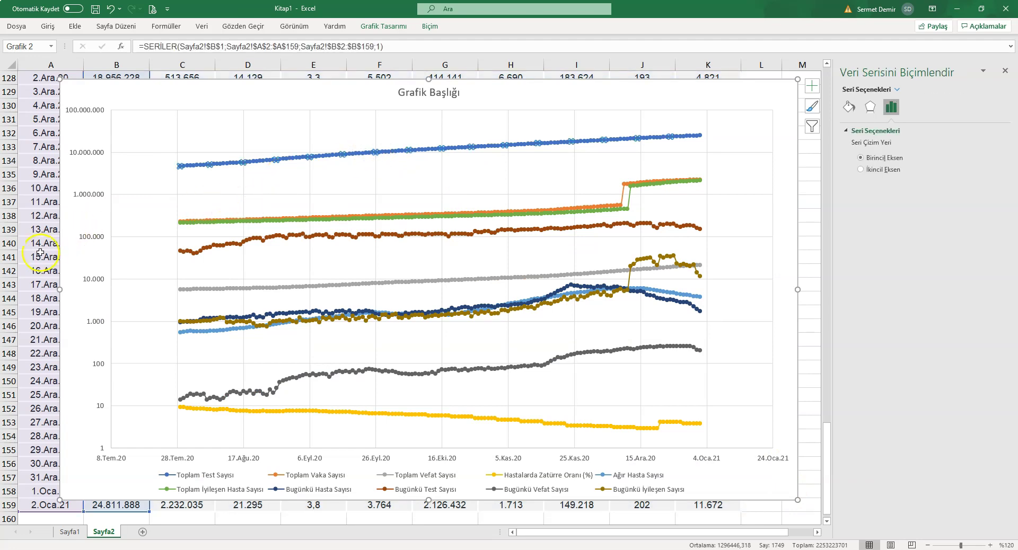
scroll(74, 247, up, 10)
scroll(74, 248, up, 13)
scroll(74, 247, down, 8)
scroll(212, 344, down, 15)
scroll(293, 95, down, 1)
click(284, 103)
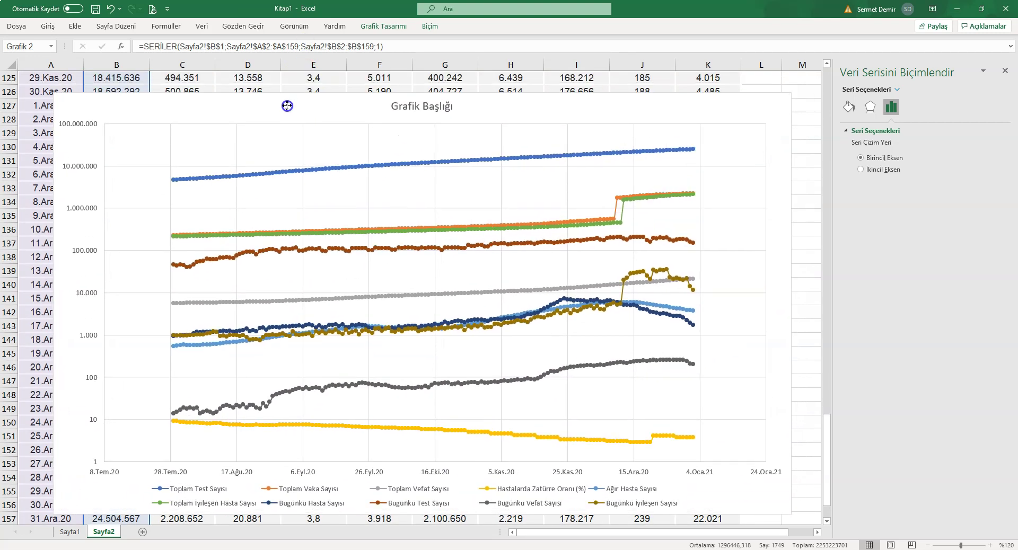
- Zoom out and move the chart up near the top of the sheet
drag(954, 546, 941, 546)
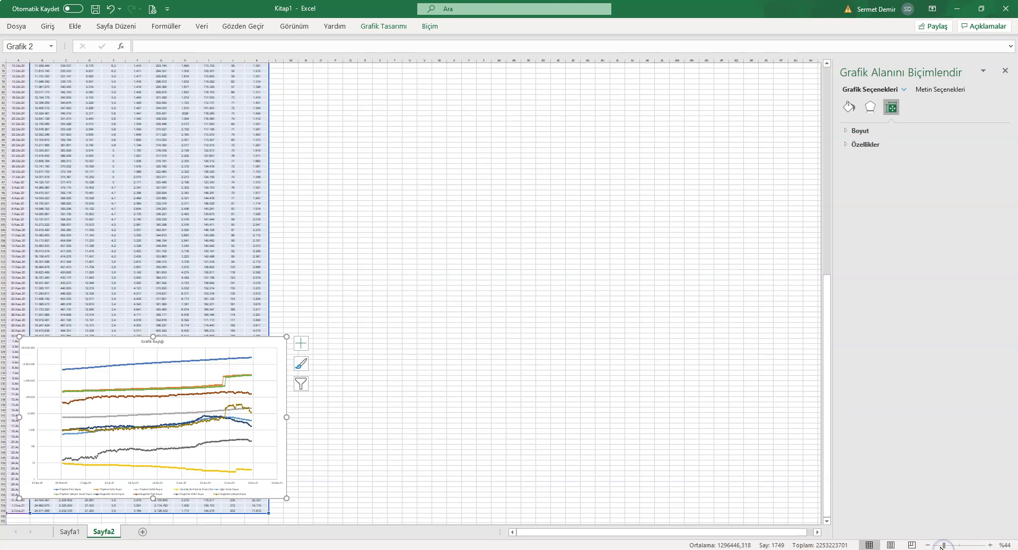
mouse_move(194, 341)
mouse_down()
mouse_move(206, 235)
mouse_move(230, 348)
mouse_up()
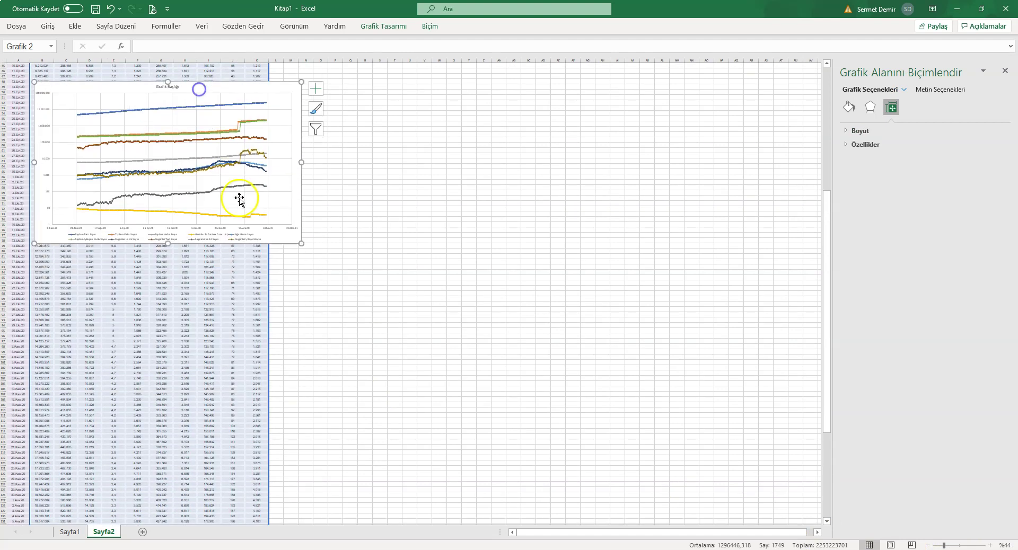
click(206, 300)
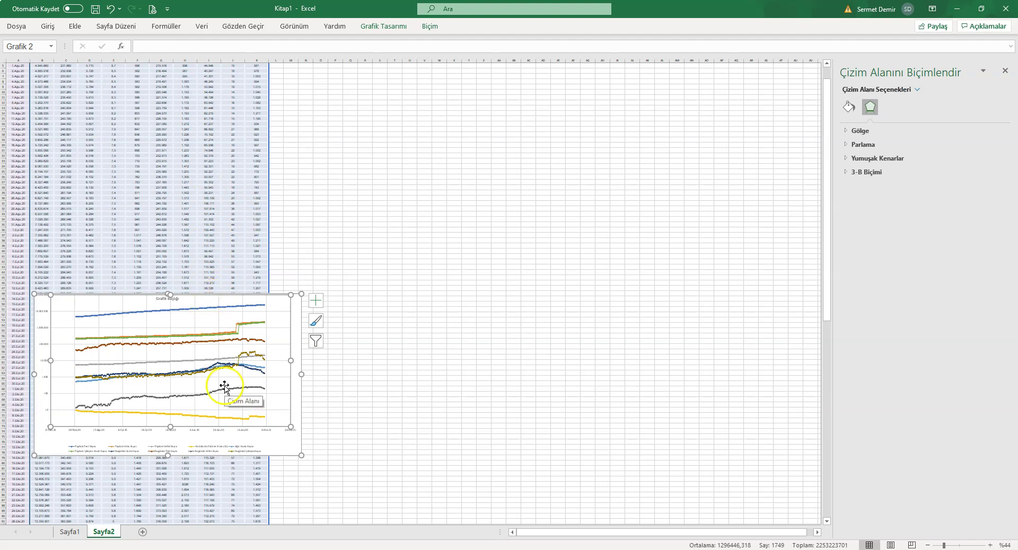
mouse_move(218, 295)
mouse_down()
mouse_move(179, 68)
mouse_move(189, 85)
mouse_up()
scroll(237, 150, up, 1)
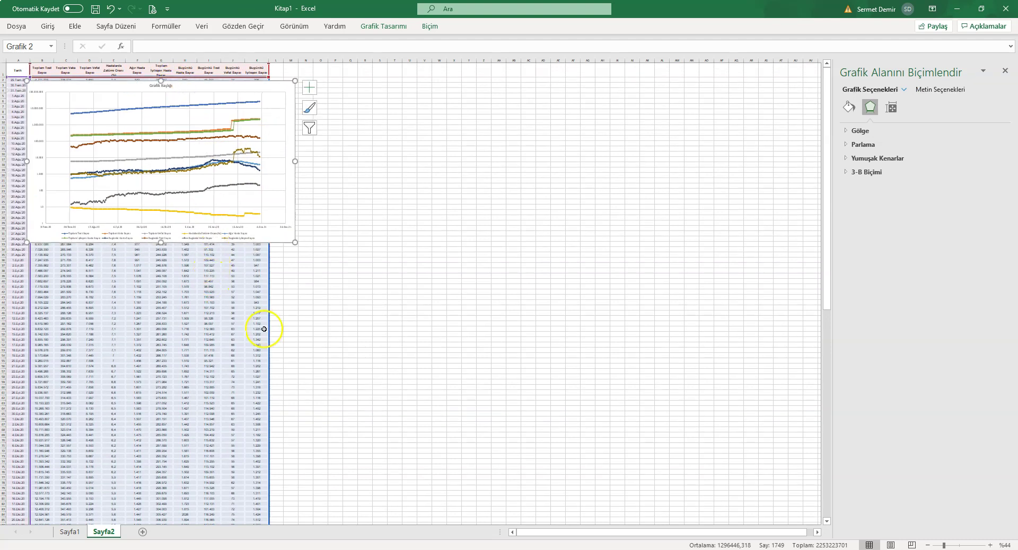
- Zoom back in, place the chart just below the header row, and select the Toplam Test Sayısı series
drag(960, 544, 962, 546)
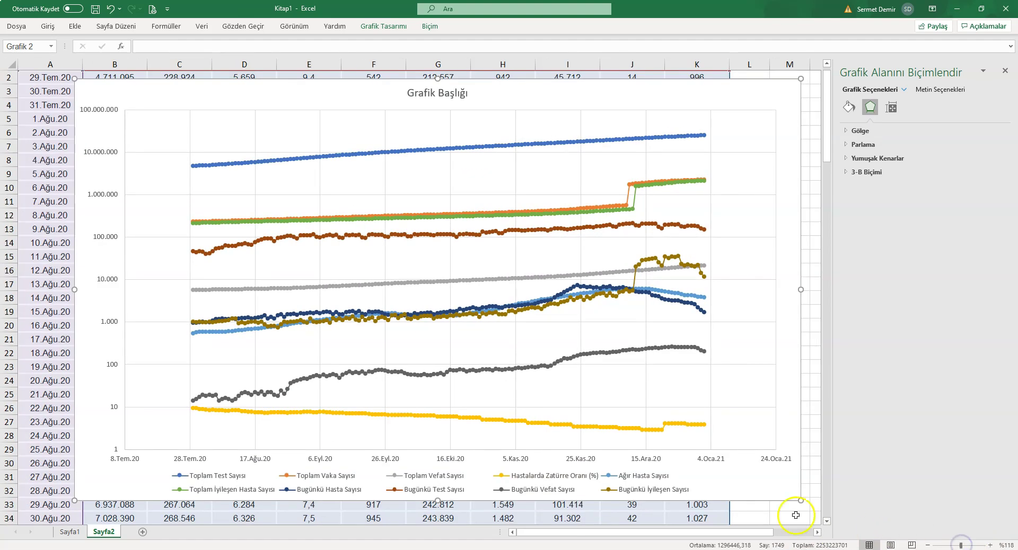
scroll(494, 434, up, 1)
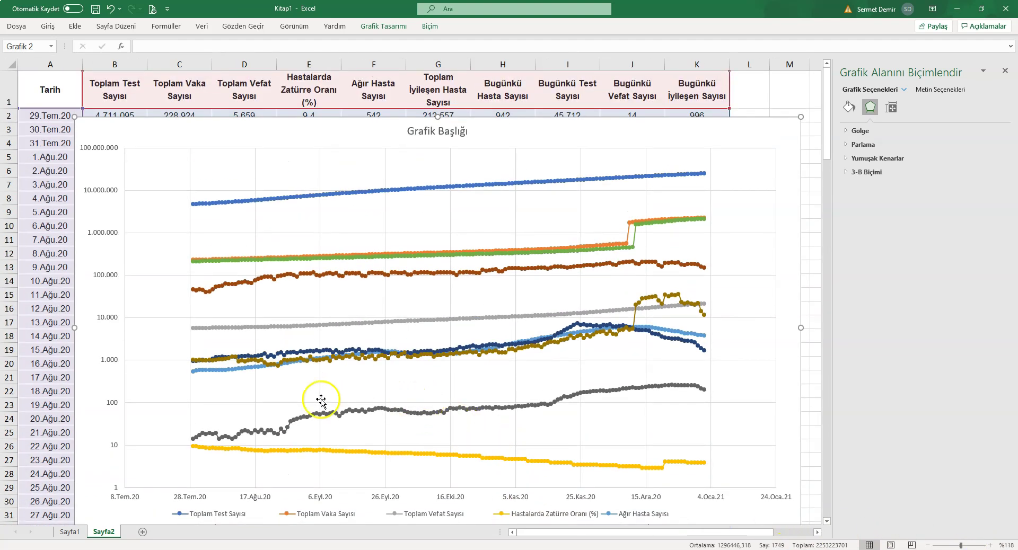
drag(742, 127, 746, 104)
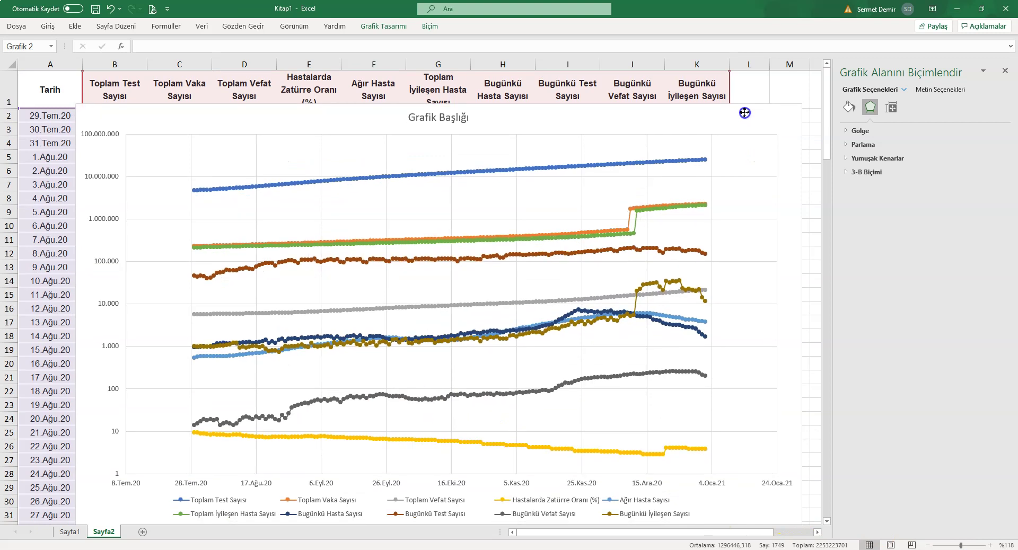
click(258, 177)
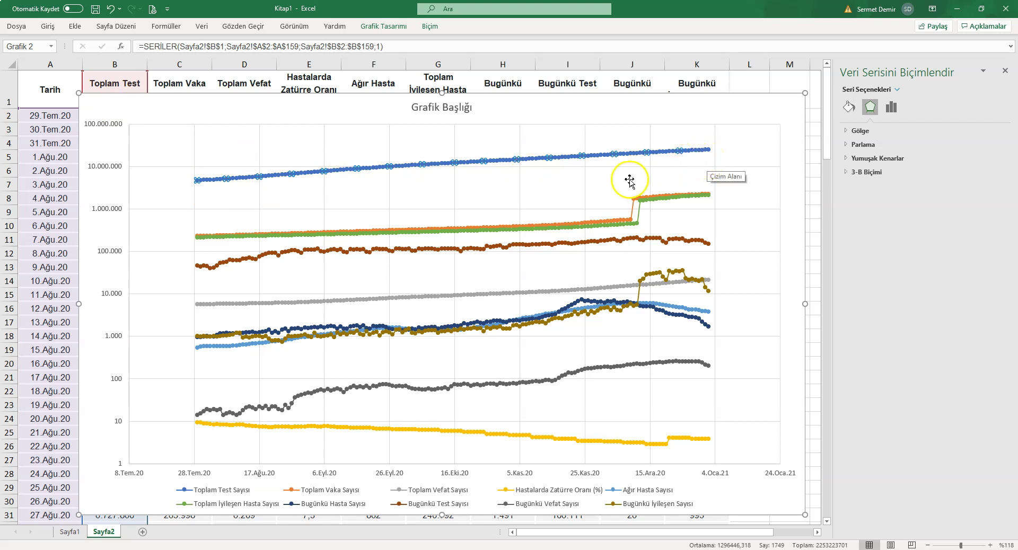
click(409, 429)
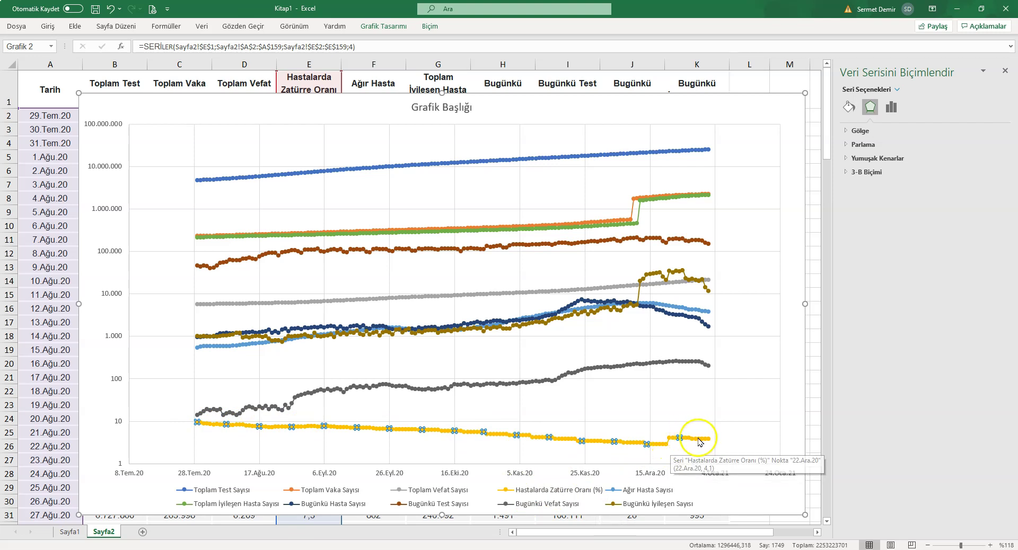
click(665, 444)
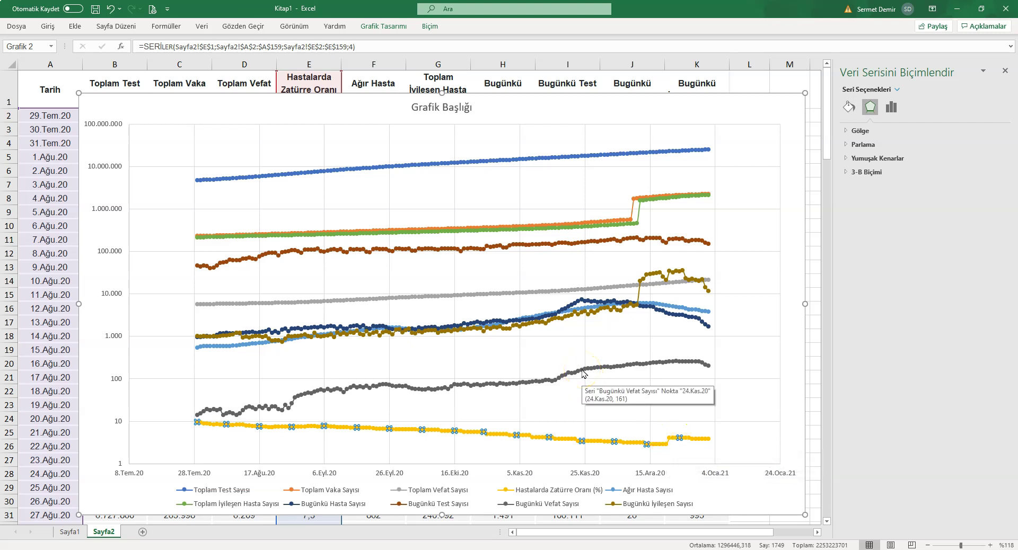
mouse_move(583, 374)
mouse_down()
mouse_move(710, 370)
mouse_move(786, 434)
mouse_up()
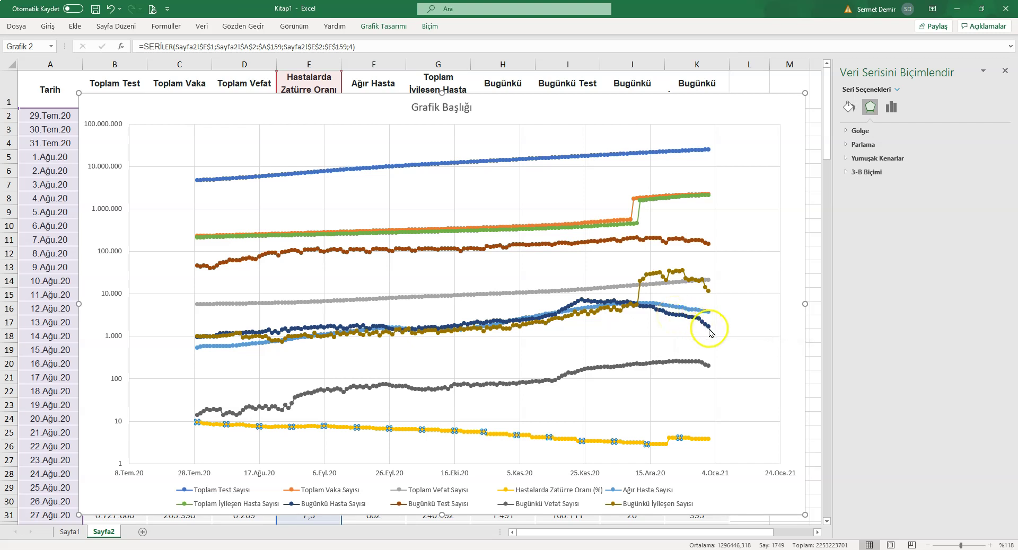
mouse_move(711, 333)
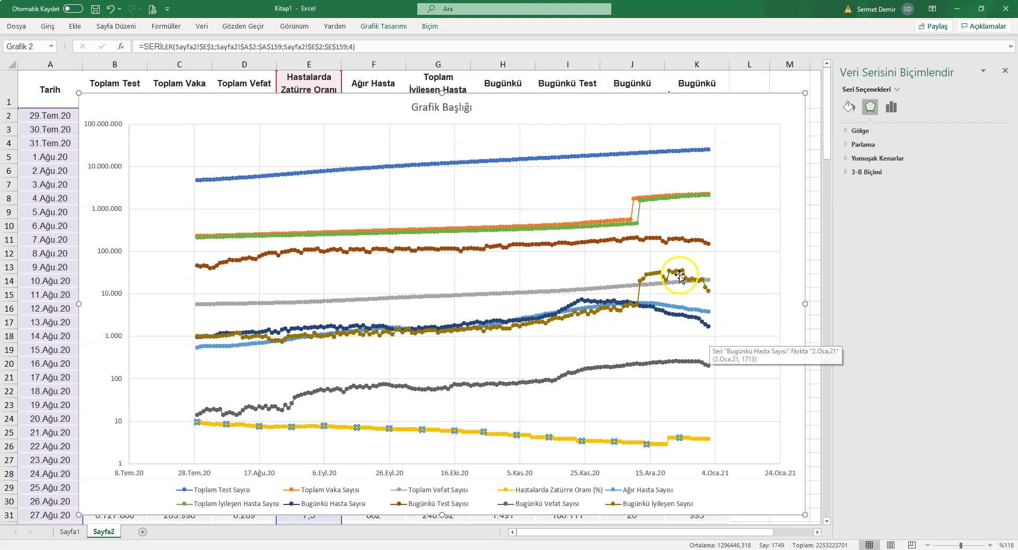
mouse_move(674, 275)
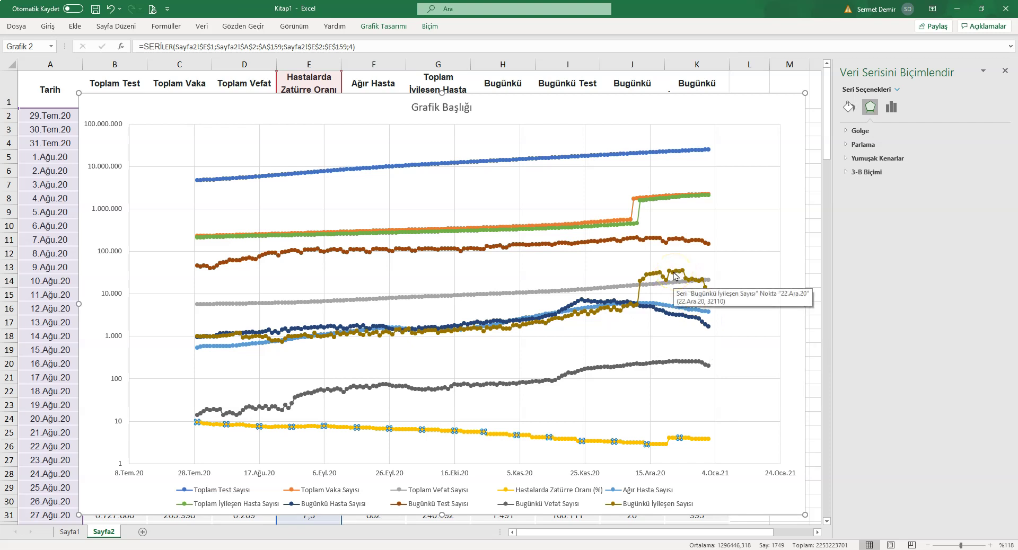